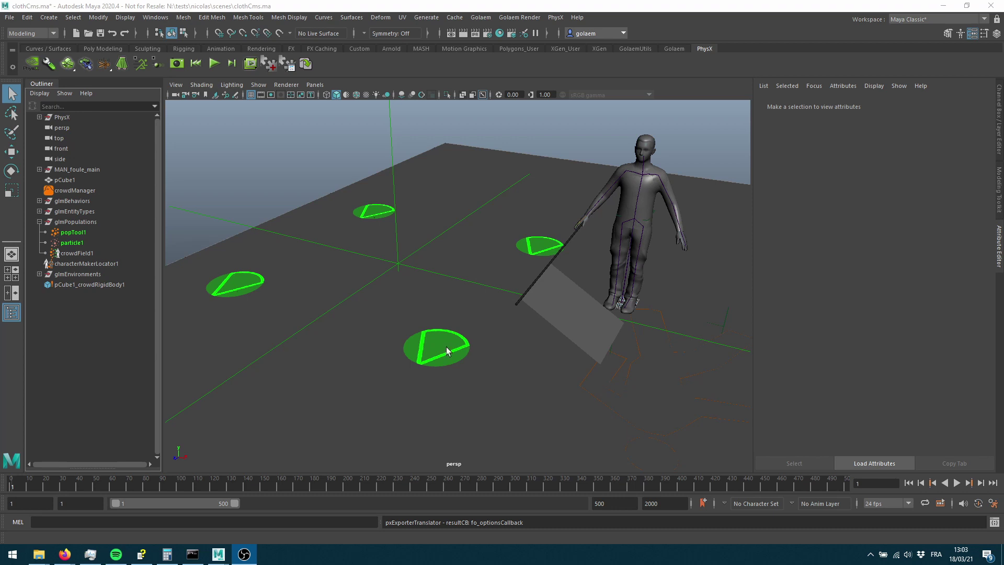
# Step: Play back the flag pole animation on the timeline, and briefly run the PhysX simulation with the flag as plain geometry
pyautogui.keyDown('alt'); pyautogui.moveTo(645, 342); pyautogui.dragTo(463, 315); pyautogui.keyUp('alt')
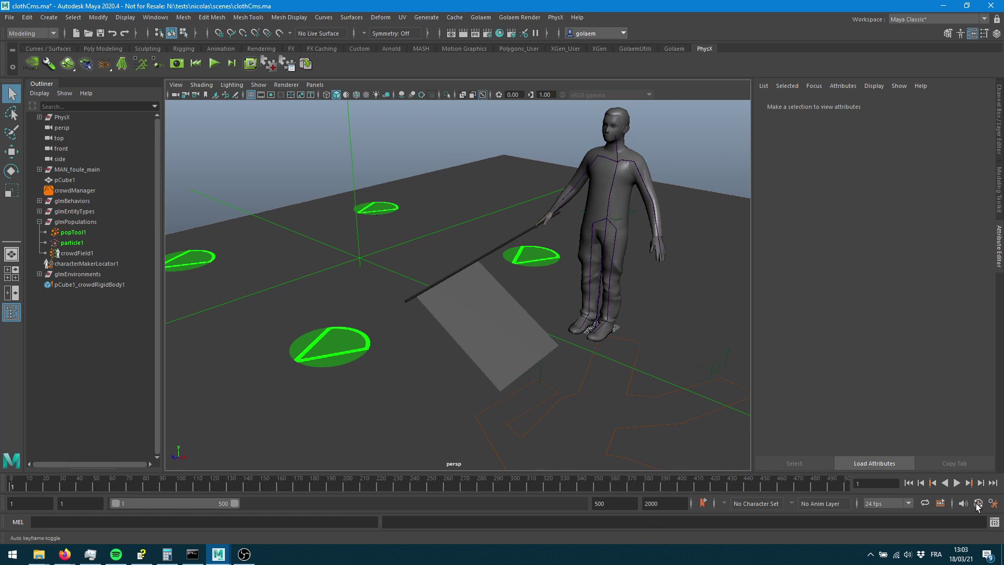
pyautogui.click(957, 483)
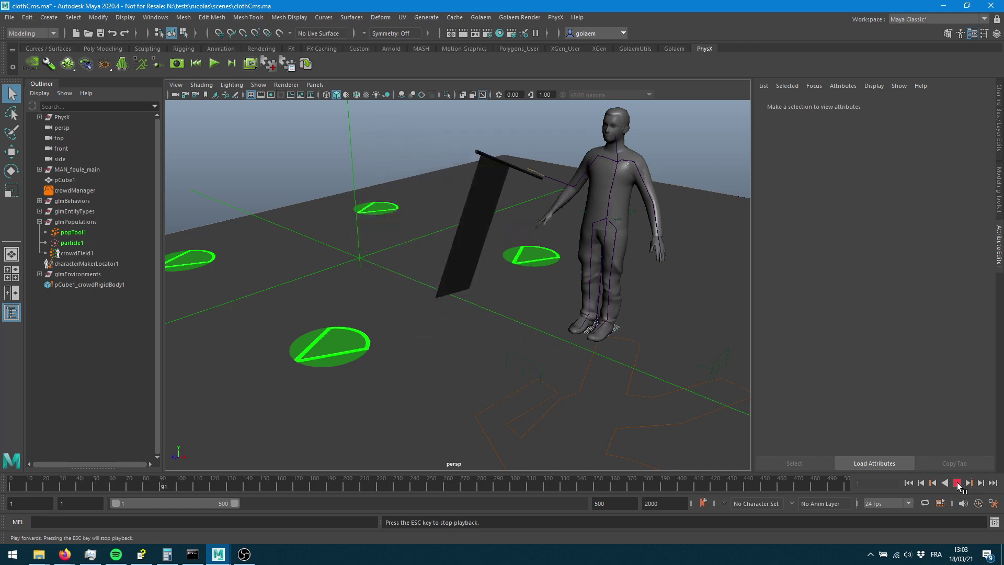
pyautogui.click(957, 483)
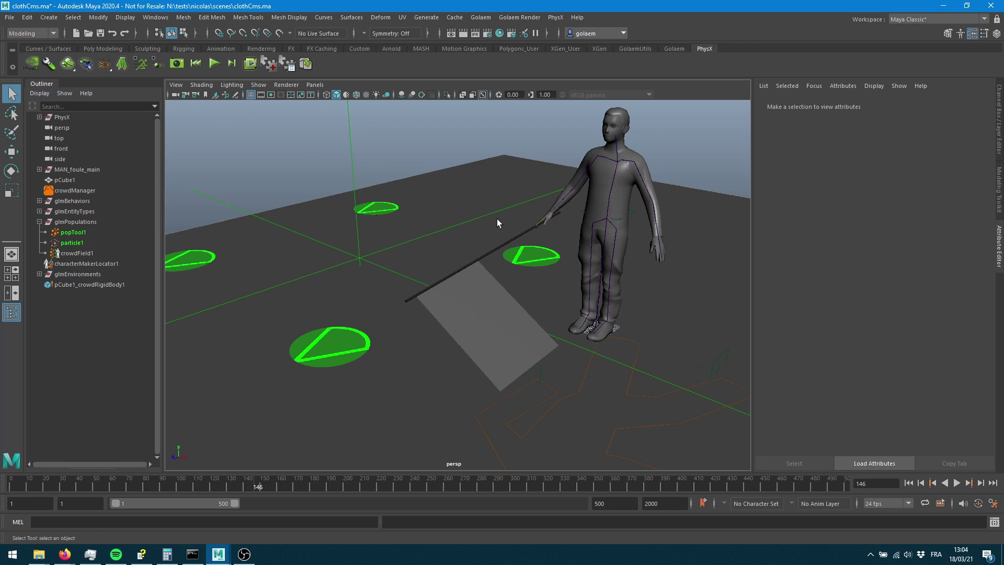
pyautogui.click(215, 64)
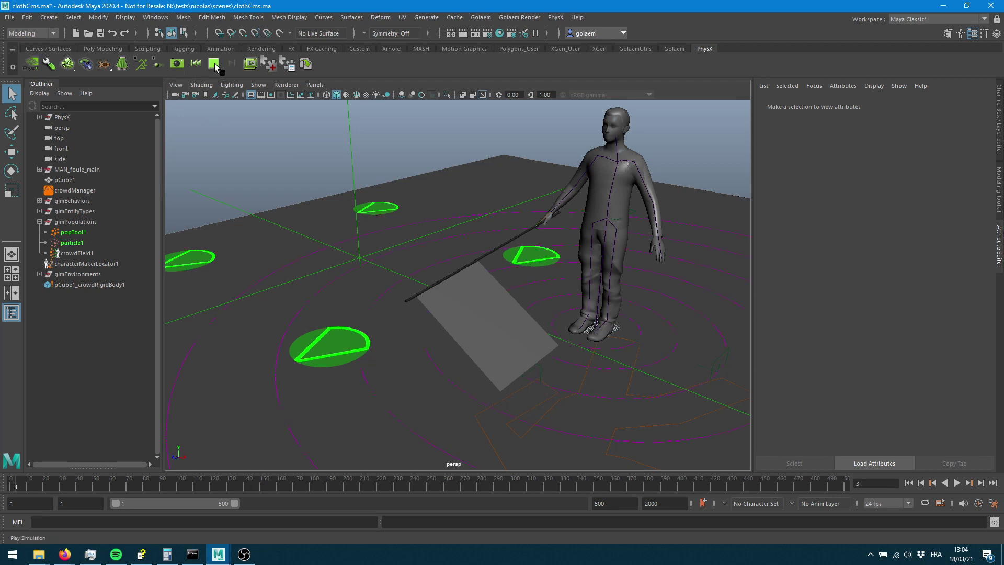
pyautogui.click(214, 64)
# Step: Return to frame 1 and create a PhysX clothing node on the flag mesh MAN_MD_ClothFlag
pyautogui.click(473, 308)
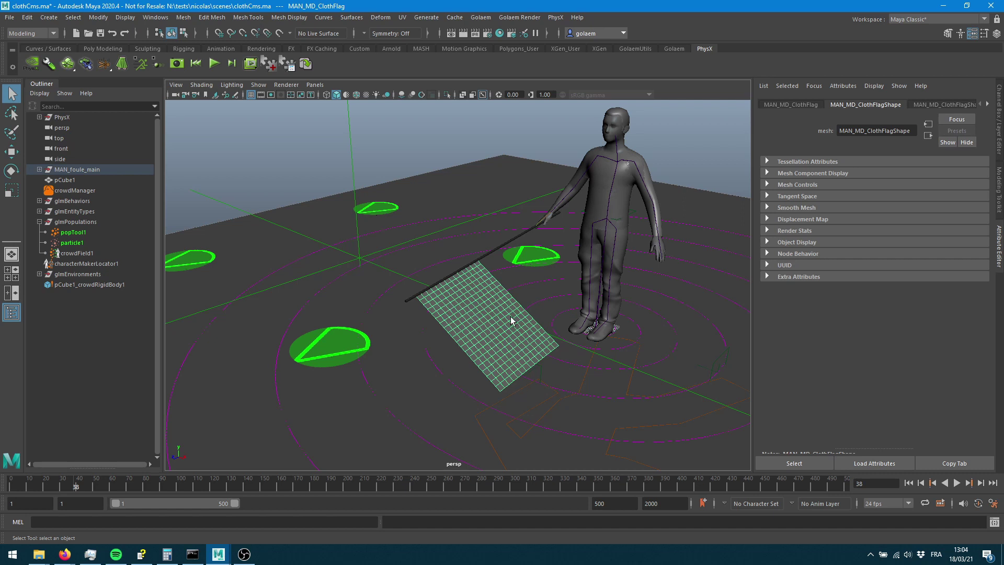
pyautogui.keyDown('alt'); pyautogui.moveTo(501, 361); pyautogui.dragTo(437, 354); pyautogui.keyUp('alt')
pyautogui.scroll(5, 458, 383)
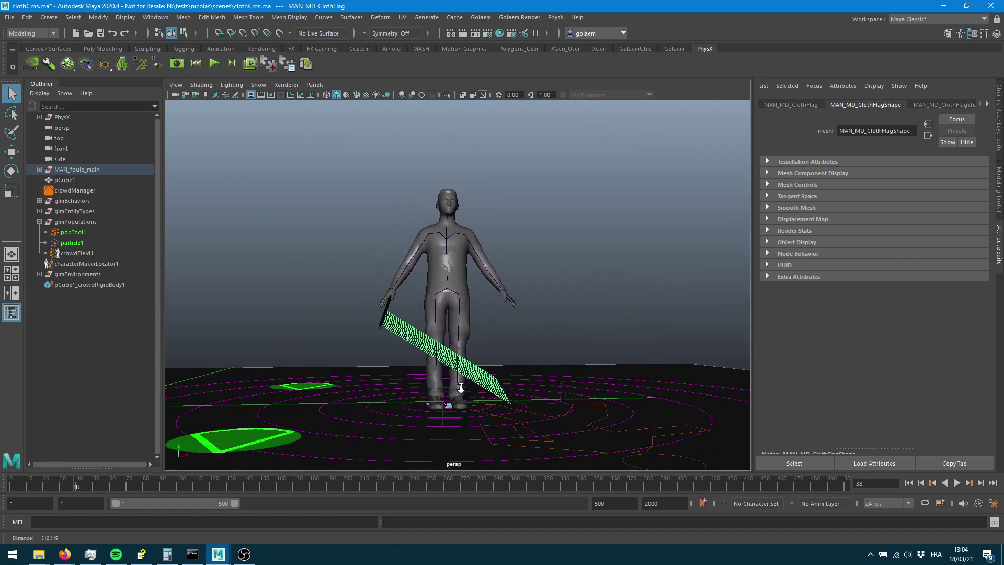
pyautogui.keyDown('alt'); pyautogui.moveTo(416, 386); pyautogui.dragTo(402, 216, button='middle'); pyautogui.keyUp('alt')
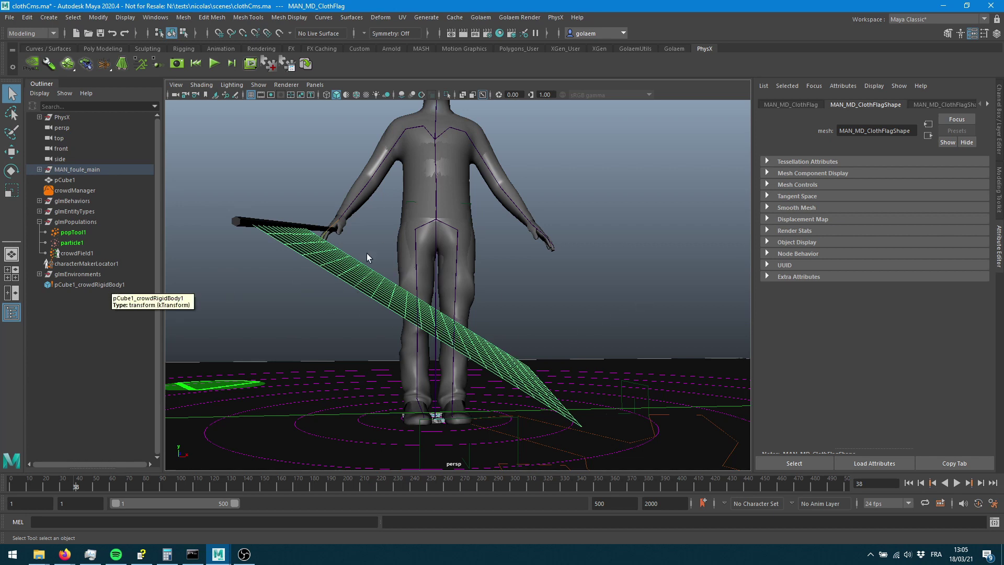
pyautogui.click(911, 486)
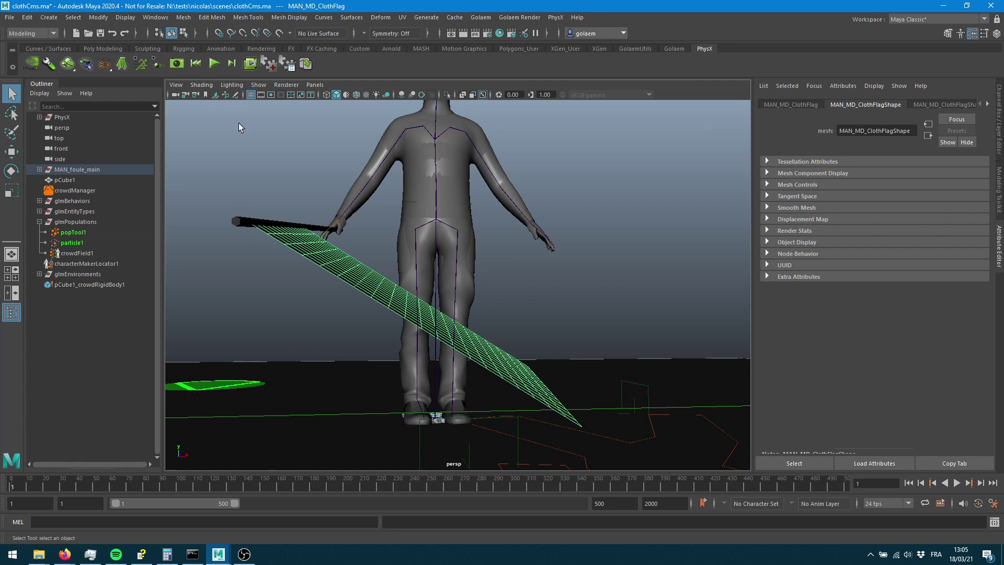
pyautogui.click(122, 66)
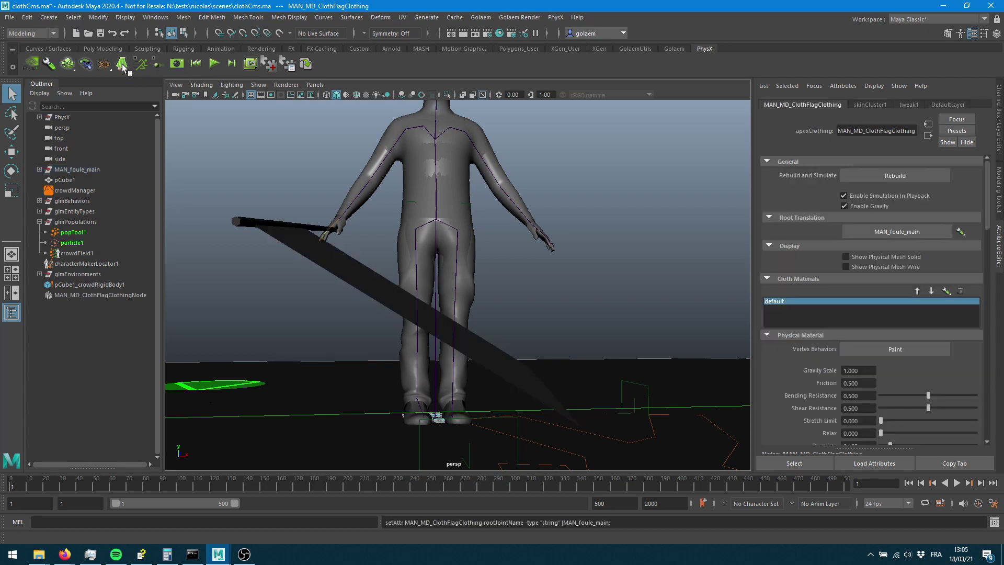
# Step: Test the PhysX simulation with the unpainted flag cloth, dismissing the warning and stopping the run
pyautogui.click(215, 63)
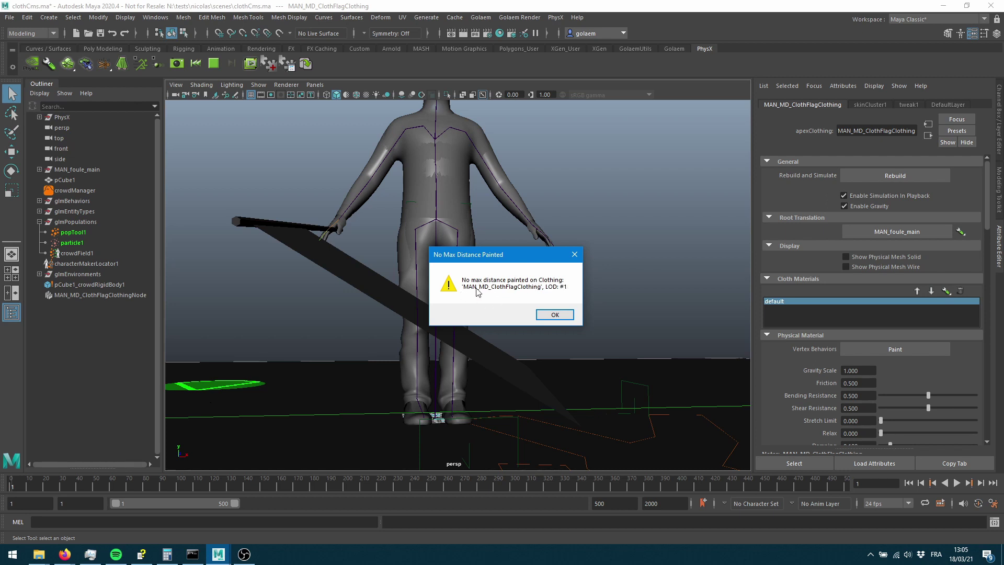
pyautogui.click(555, 316)
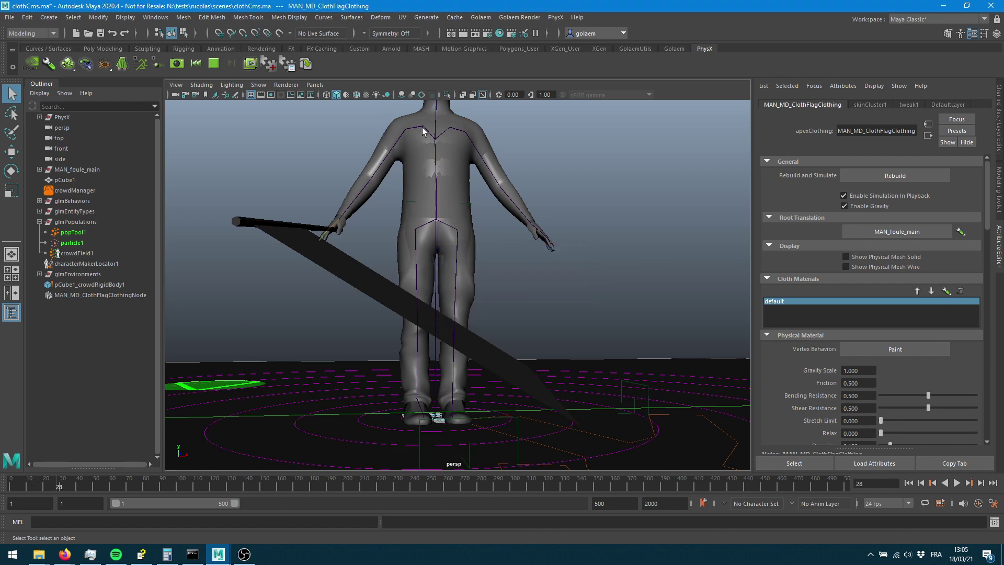
pyautogui.click(213, 63)
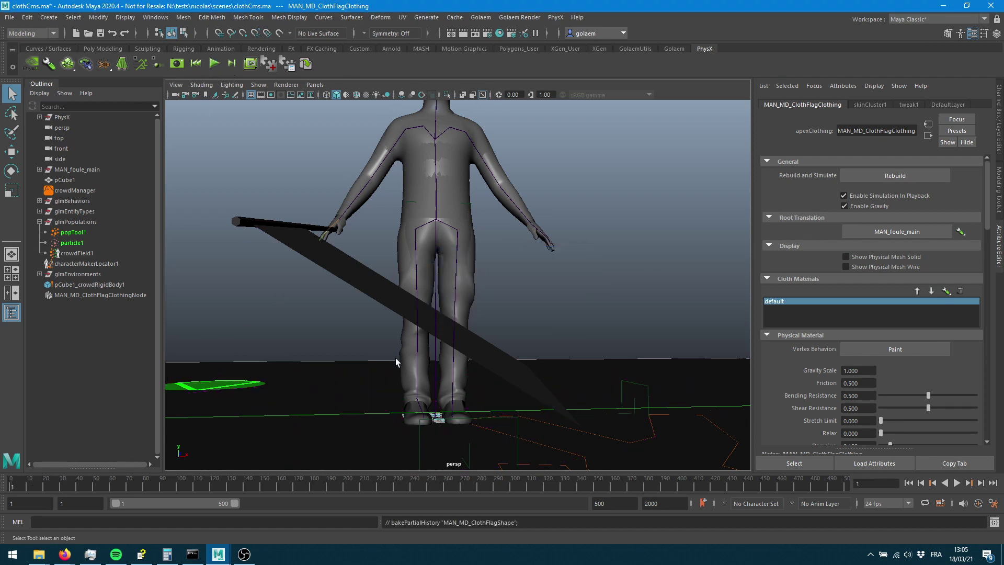
# Step: Examine the time, scene, rigid body and contact attributes of nxRigidSolver1 in the PhysX group
pyautogui.keyDown('alt'); pyautogui.moveTo(473, 273); pyautogui.dragTo(399, 327); pyautogui.keyUp('alt')
pyautogui.keyDown('alt'); pyautogui.moveTo(528, 308); pyautogui.dragTo(491, 299, button='right'); pyautogui.keyUp('alt')
pyautogui.keyDown('alt'); pyautogui.moveTo(480, 287); pyautogui.dragTo(372, 320, button='middle'); pyautogui.keyUp('alt')
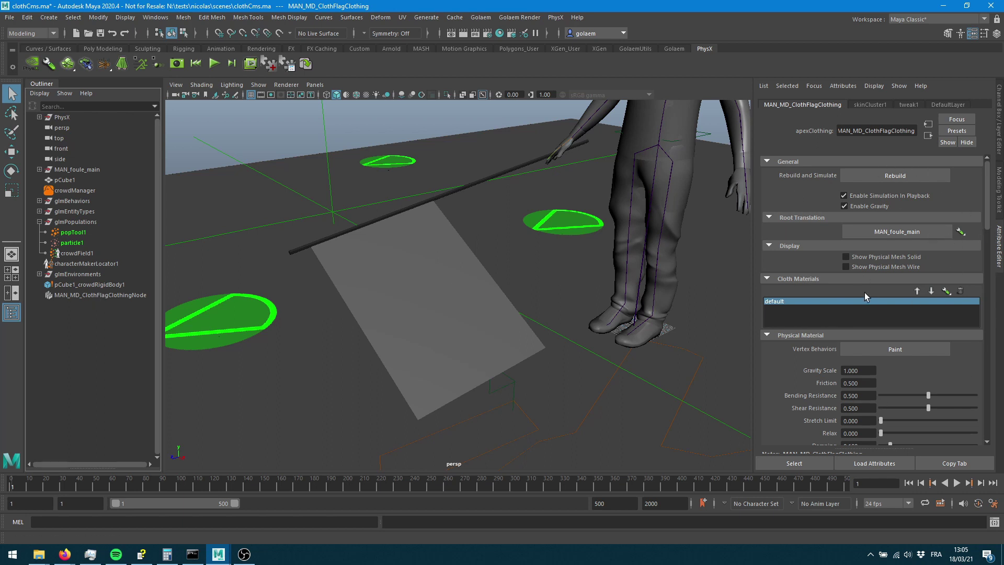
pyautogui.click(39, 117)
pyautogui.click(83, 128)
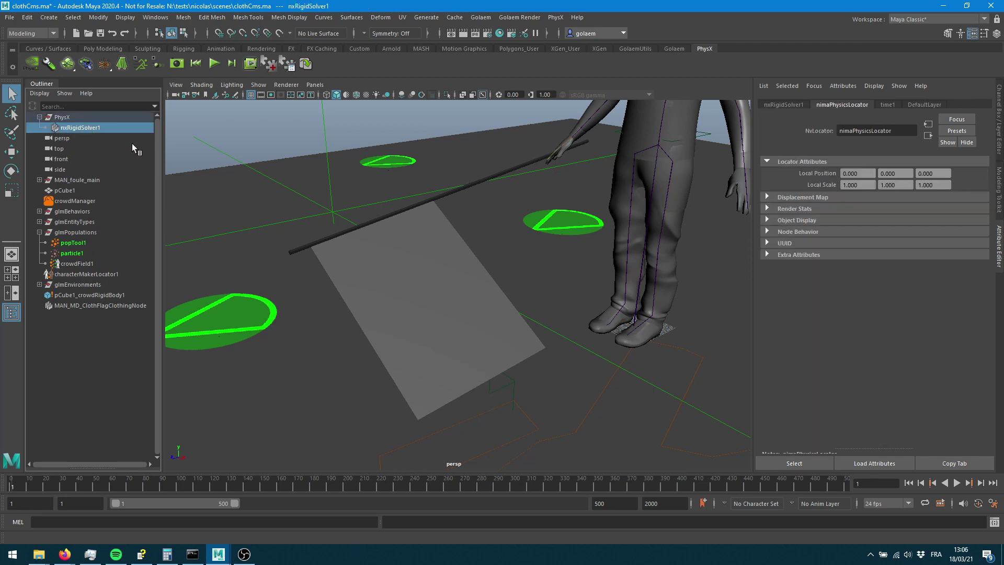
pyautogui.click(785, 104)
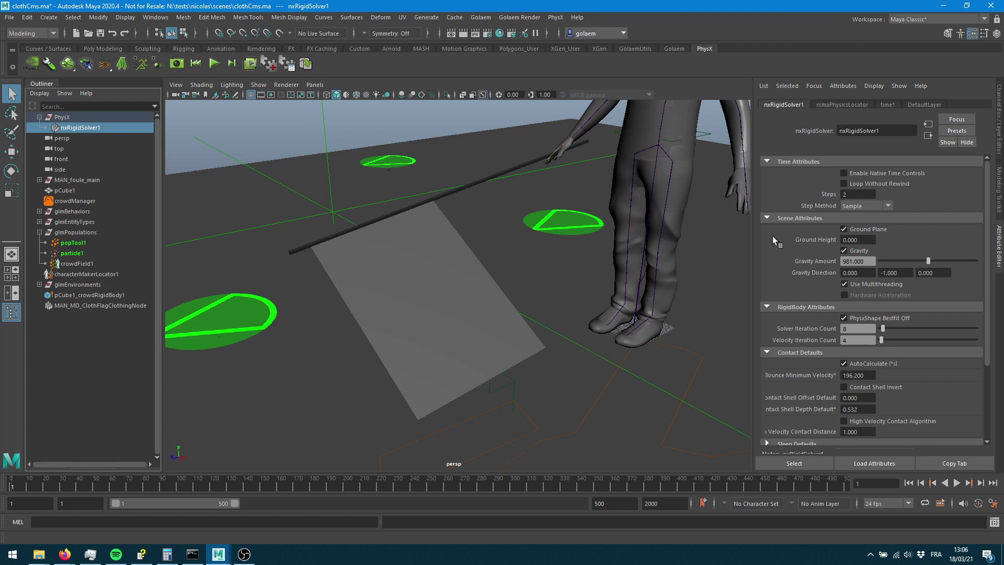
pyautogui.scroll(-3, 826, 326)
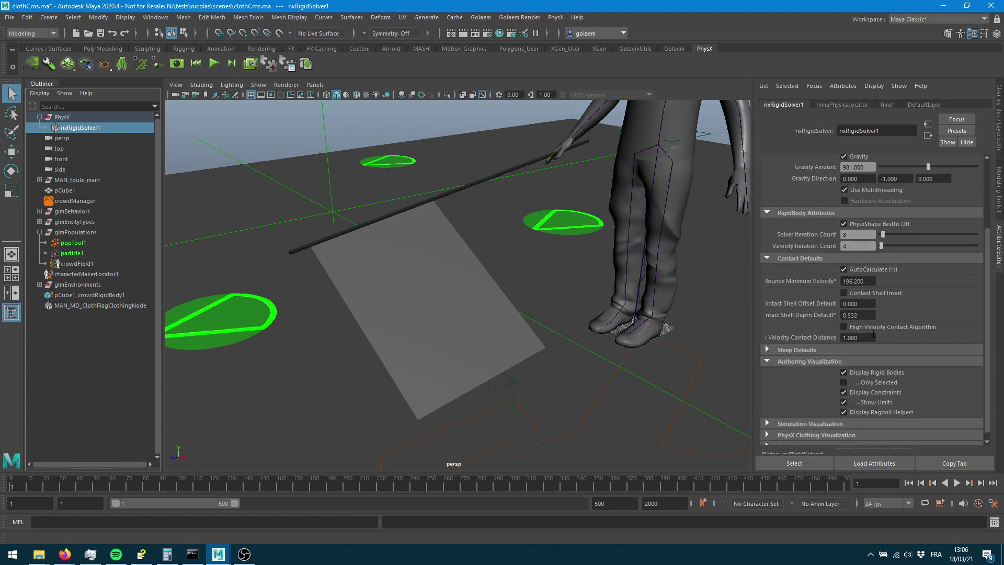
pyautogui.scroll(-1, 812, 340)
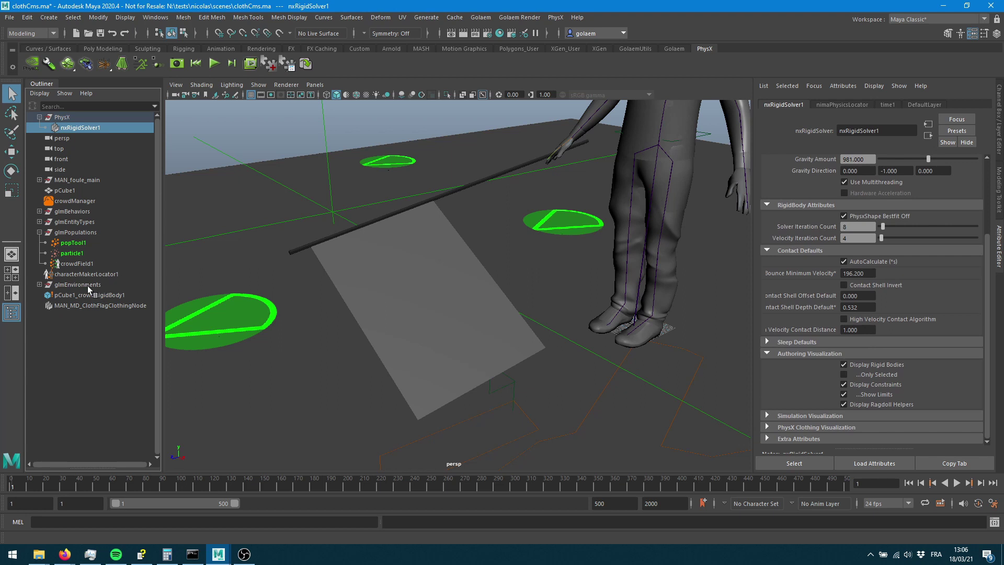
# Step: Start painting the vertex behaviors of the flag's clothing node for maxDistances, with the upper brush radius enlarged to about 11
pyautogui.click(73, 306)
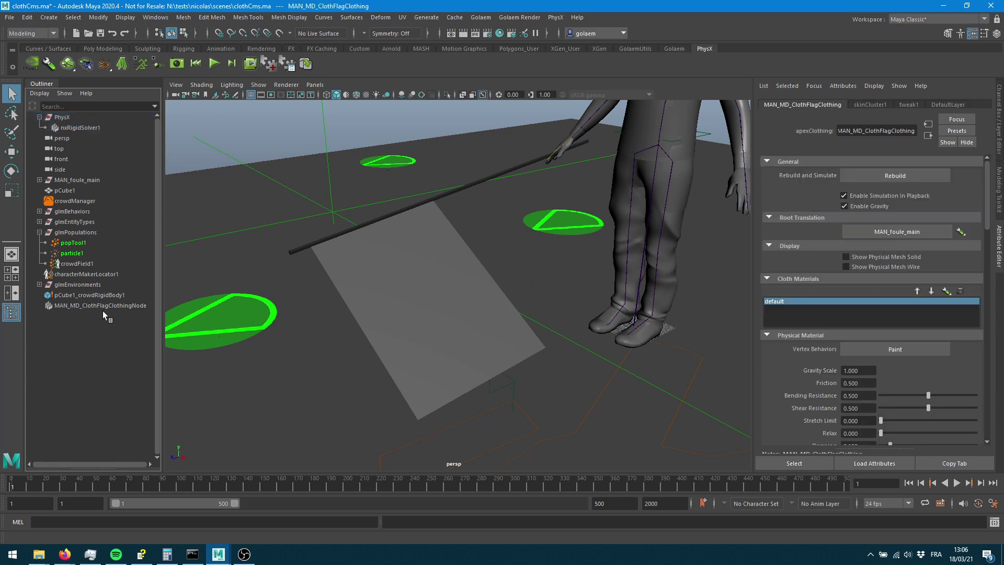
pyautogui.scroll(-10, 924, 331)
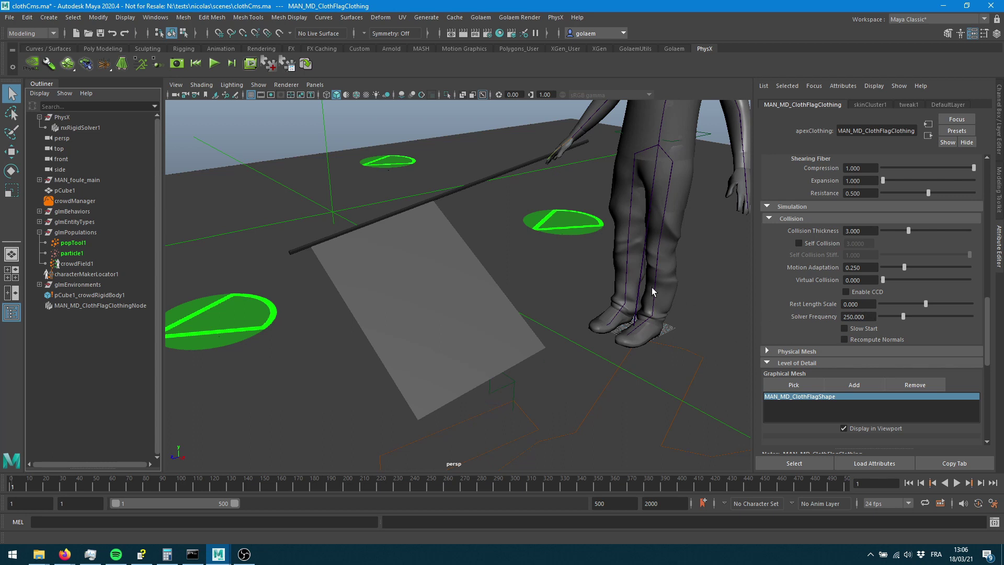
pyautogui.scroll(10, 937, 278)
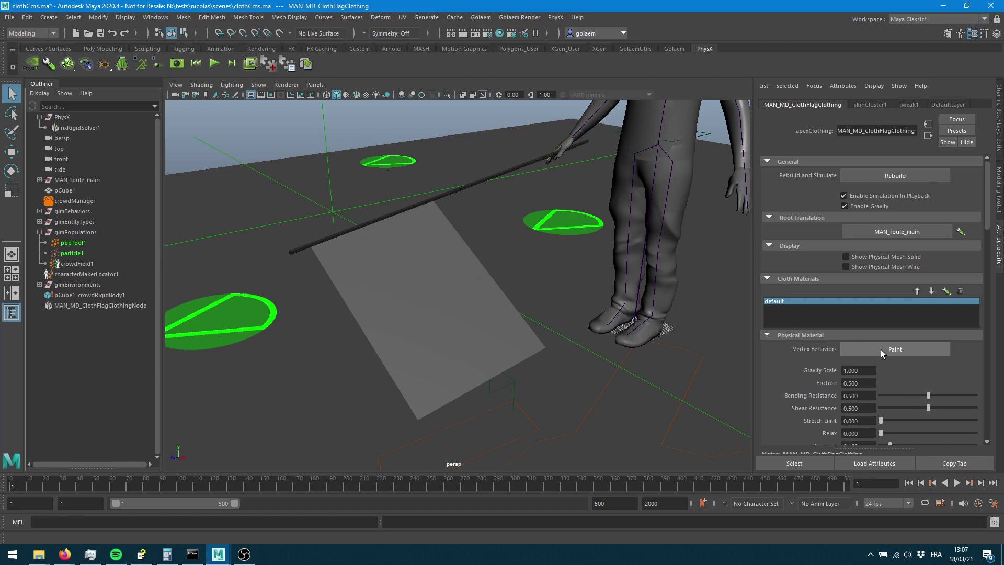
pyautogui.scroll(-3, 850, 381)
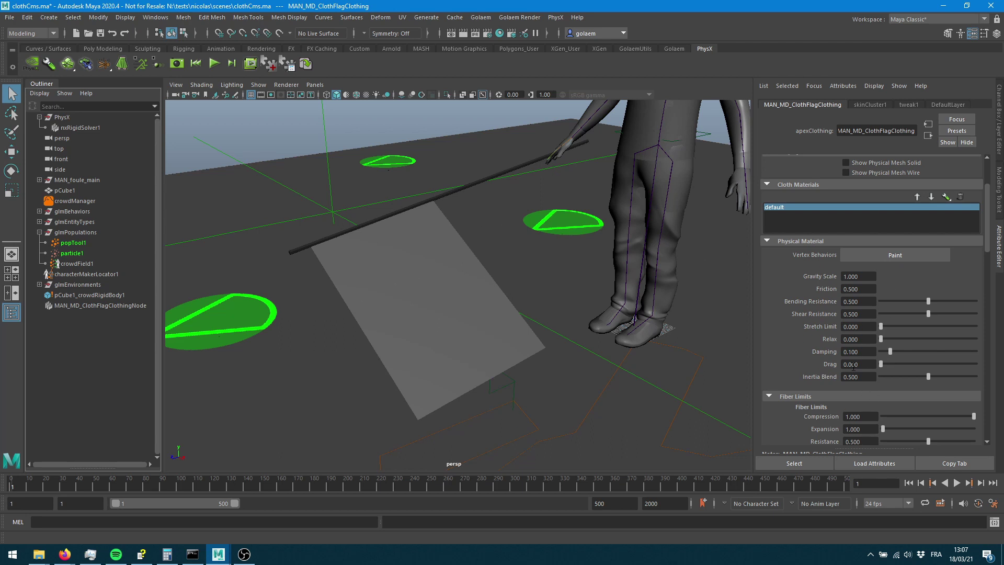
pyautogui.click(865, 258)
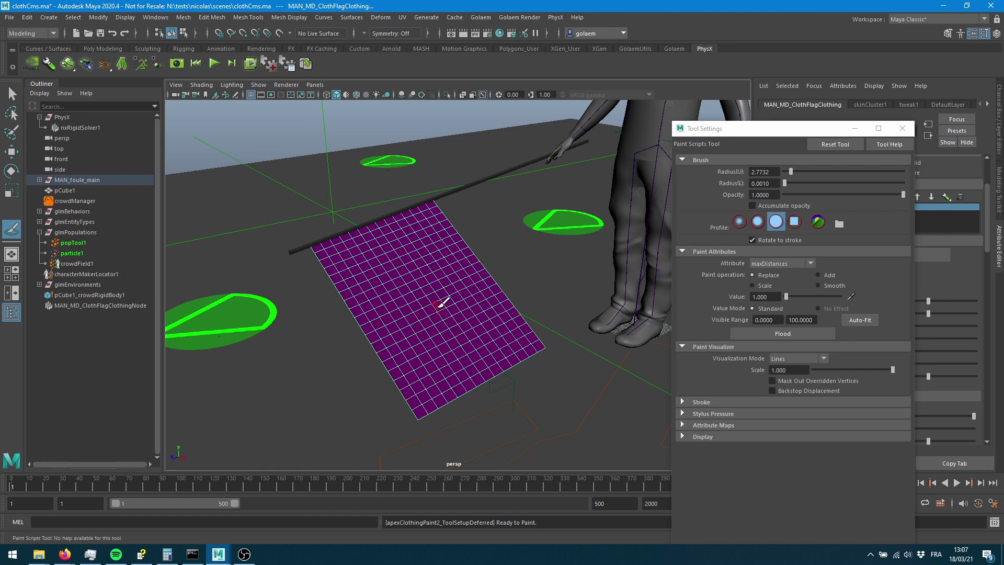
pyautogui.press('b')
pyautogui.moveTo(419, 315)
pyautogui.mouseDown()
pyautogui.moveTo(450, 303)
pyautogui.moveTo(428, 307)
pyautogui.moveTo(446, 308)
pyautogui.moveTo(431, 320)
pyautogui.mouseUp()
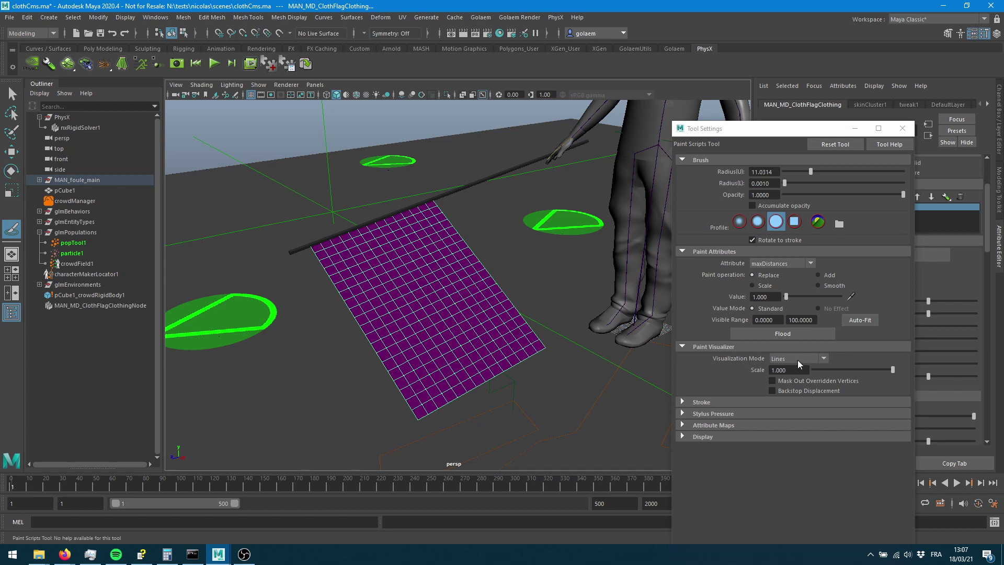
# Step: Paint a max distance of 1.000 across the middle of the flag and inspect the displacement lines from several angles
pyautogui.moveTo(400, 331)
pyautogui.mouseDown()
pyautogui.moveTo(478, 307)
pyautogui.moveTo(437, 320)
pyautogui.moveTo(495, 350)
pyautogui.moveTo(538, 325)
pyautogui.moveTo(448, 352)
pyautogui.moveTo(370, 359)
pyautogui.mouseUp()
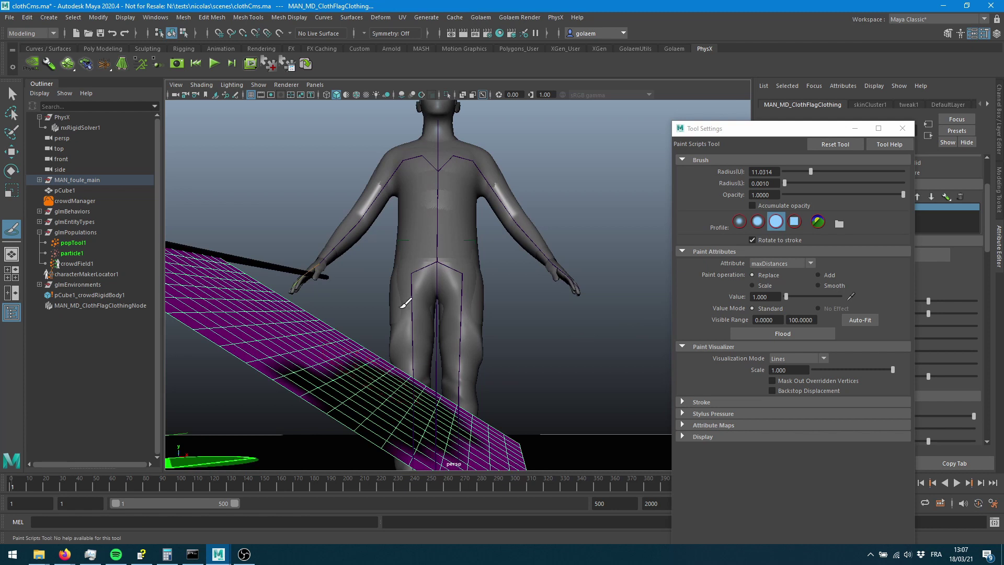
pyautogui.keyDown('alt'); pyautogui.moveTo(405, 304); pyautogui.dragTo(426, 210); pyautogui.keyUp('alt')
pyautogui.keyDown('alt'); pyautogui.moveTo(436, 275); pyautogui.dragTo(435, 279); pyautogui.keyUp('alt')
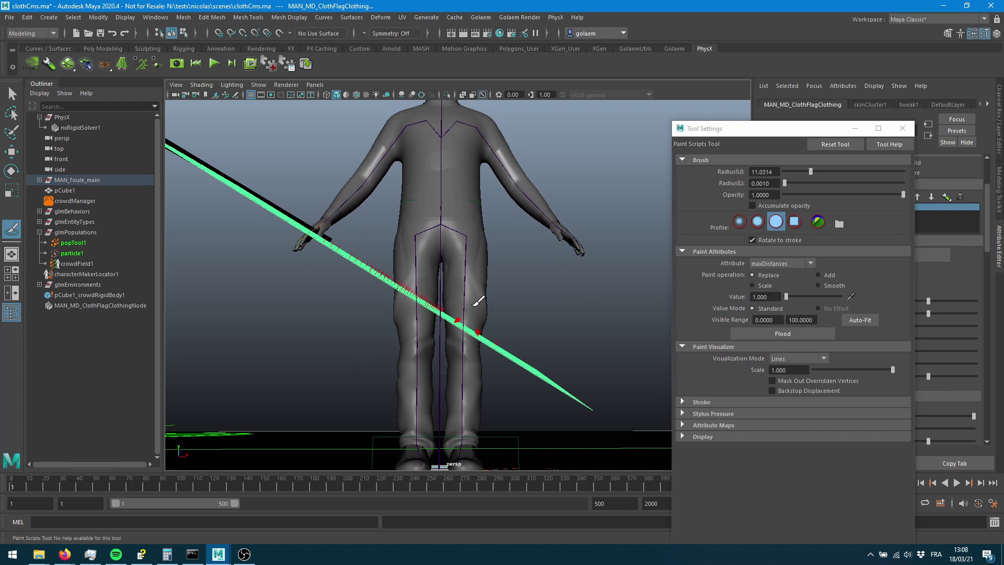
pyautogui.moveTo(502, 332)
pyautogui.keyDown('alt'); pyautogui.mouseDown()
pyautogui.moveTo(464, 362)
pyautogui.moveTo(399, 336)
pyautogui.moveTo(419, 346)
pyautogui.moveTo(466, 339)
pyautogui.moveTo(444, 335)
pyautogui.mouseUp(); pyautogui.keyUp('alt')
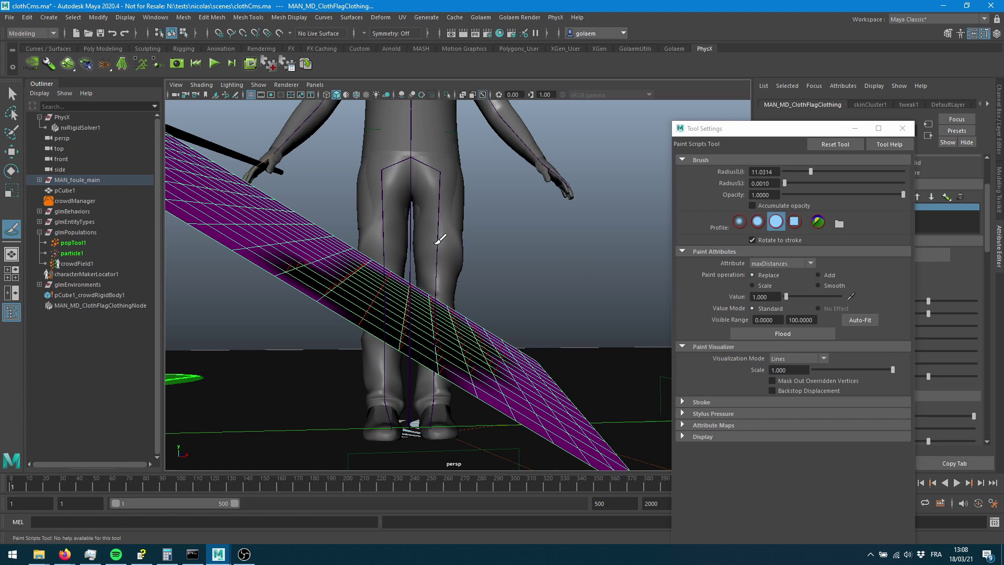
pyautogui.keyDown('alt'); pyautogui.moveTo(542, 304); pyautogui.dragTo(447, 329); pyautogui.keyUp('alt')
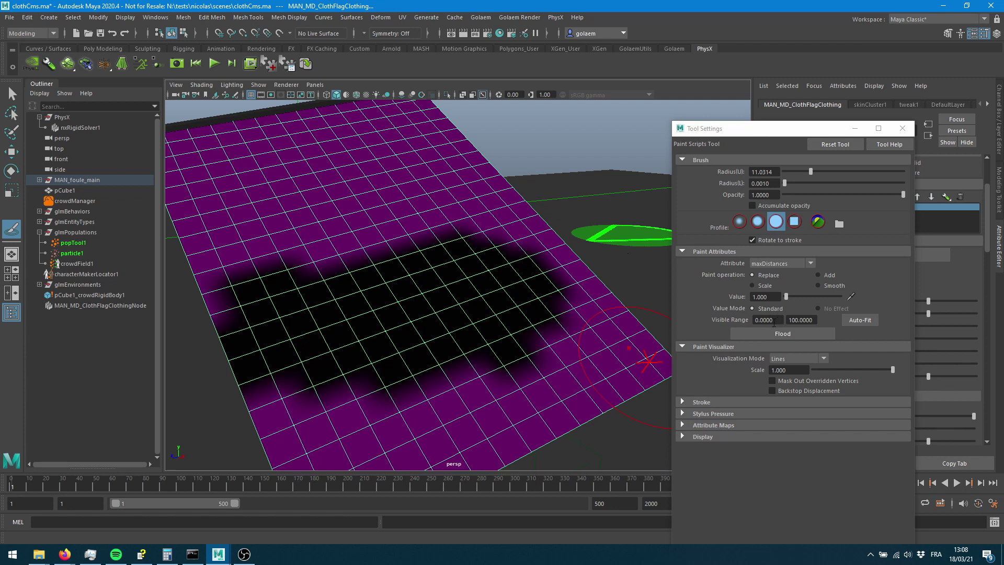
pyautogui.keyDown('alt'); pyautogui.moveTo(443, 346); pyautogui.dragTo(538, 328); pyautogui.keyUp('alt')
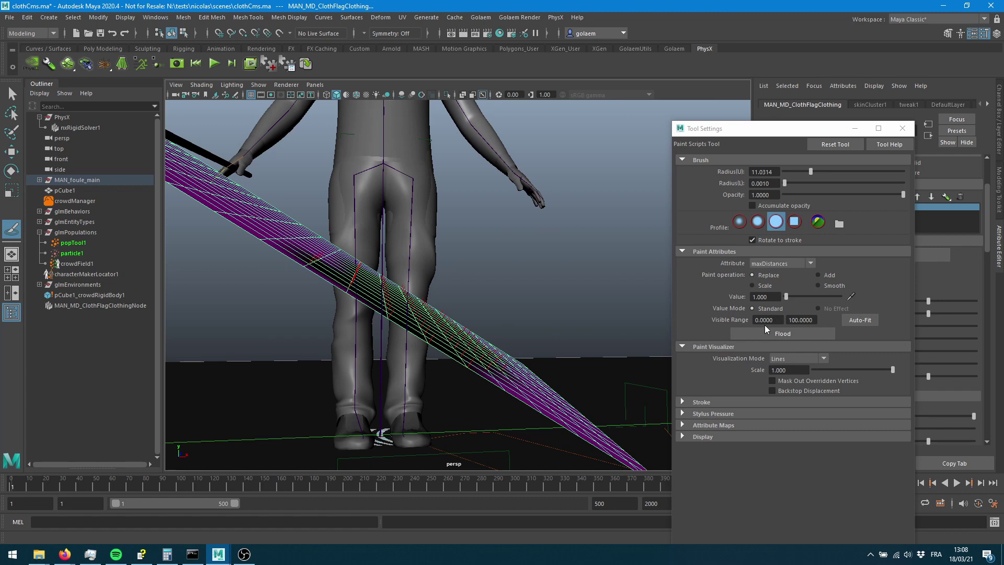
# Step: Raise the paint value to about 50.485 and paint the max distances over the flag, leaving the strip along the pole unpainted
pyautogui.moveTo(786, 297); pyautogui.dragTo(813, 299)
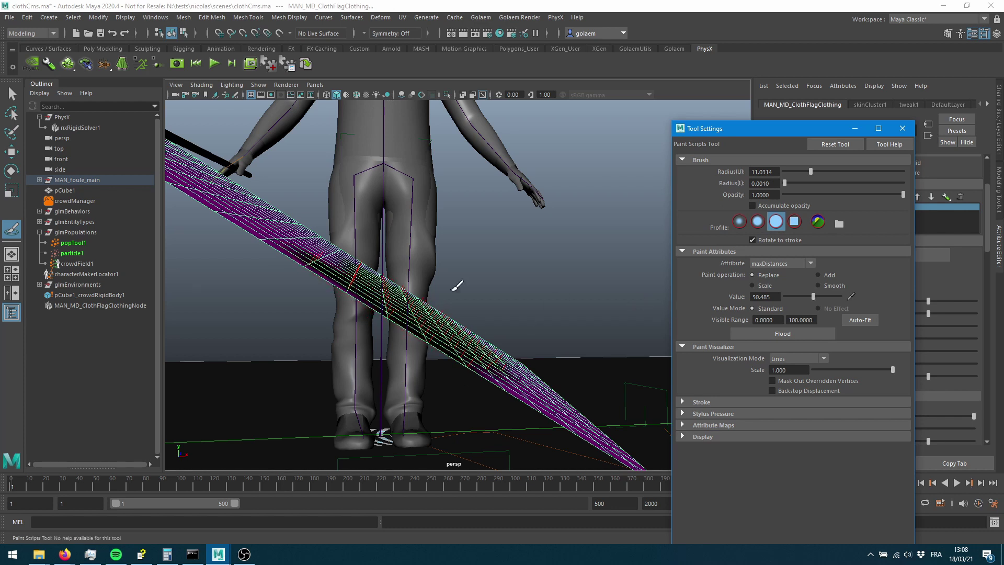
pyautogui.moveTo(324, 288)
pyautogui.keyDown('alt'); pyautogui.mouseDown()
pyautogui.moveTo(437, 317)
pyautogui.moveTo(382, 337)
pyautogui.moveTo(442, 281)
pyautogui.moveTo(325, 403)
pyautogui.moveTo(560, 337)
pyautogui.moveTo(523, 282)
pyautogui.moveTo(285, 340)
pyautogui.moveTo(403, 246)
pyautogui.moveTo(444, 249)
pyautogui.moveTo(197, 288)
pyautogui.moveTo(292, 220)
pyautogui.moveTo(413, 209)
pyautogui.moveTo(196, 254)
pyautogui.moveTo(224, 213)
pyautogui.moveTo(393, 162)
pyautogui.moveTo(300, 274)
pyautogui.mouseUp(); pyautogui.keyUp('alt')
pyautogui.keyDown('alt'); pyautogui.moveTo(301, 275); pyautogui.dragTo(261, 259, button='right'); pyautogui.keyUp('alt')
pyautogui.keyDown('alt'); pyautogui.moveTo(387, 320); pyautogui.dragTo(439, 321); pyautogui.keyUp('alt')
pyautogui.moveTo(519, 370)
pyautogui.mouseDown()
pyautogui.moveTo(482, 363)
pyautogui.moveTo(481, 339)
pyautogui.moveTo(435, 337)
pyautogui.mouseUp()
pyautogui.moveTo(317, 235)
pyautogui.mouseDown()
pyautogui.moveTo(460, 163)
pyautogui.moveTo(361, 205)
pyautogui.mouseUp()
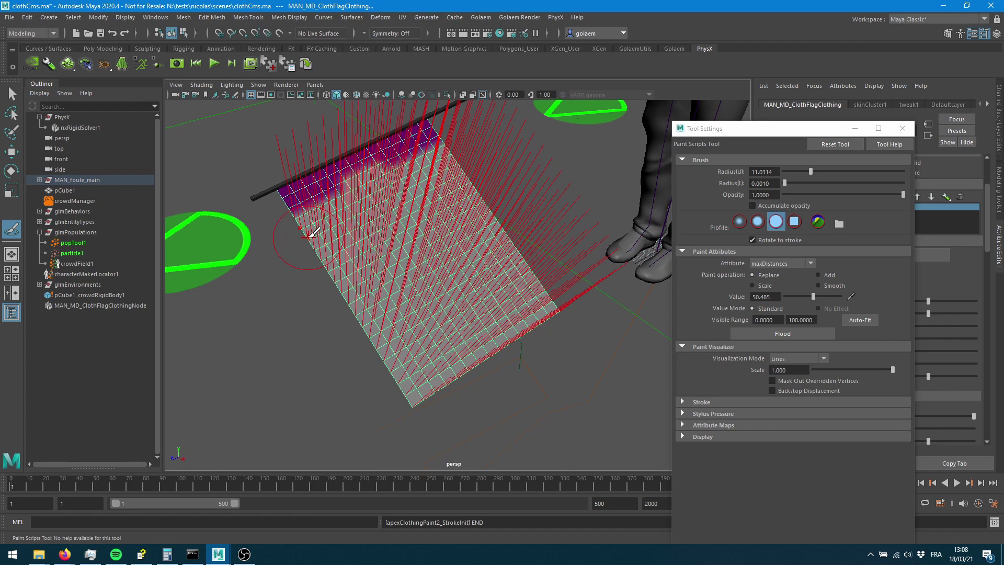
pyautogui.moveTo(439, 309)
pyautogui.keyDown('alt'); pyautogui.mouseDown()
pyautogui.moveTo(460, 359)
pyautogui.moveTo(549, 274)
pyautogui.mouseUp(); pyautogui.keyUp('alt')
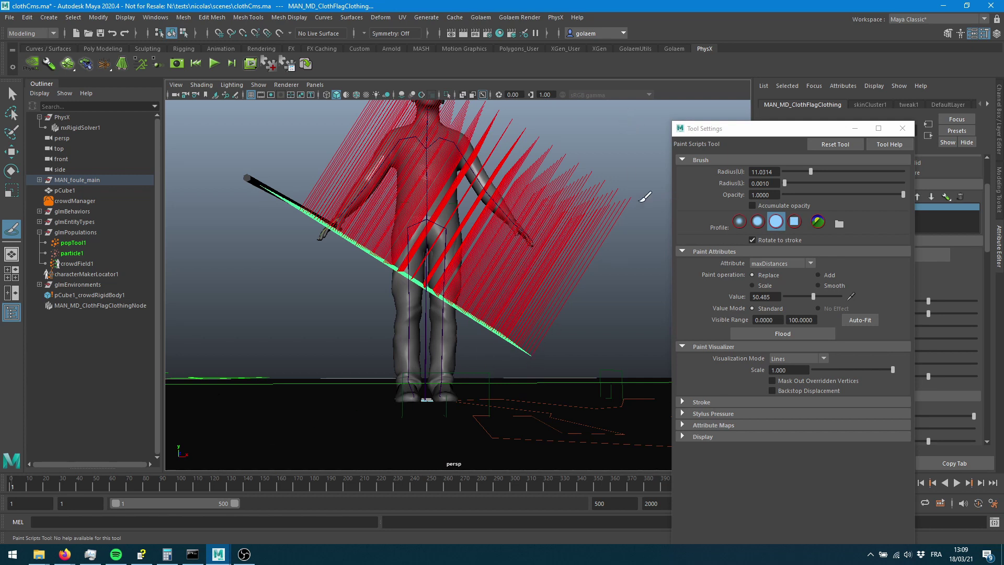
pyautogui.keyDown('alt'); pyautogui.moveTo(562, 376); pyautogui.dragTo(506, 384); pyautogui.keyUp('alt')
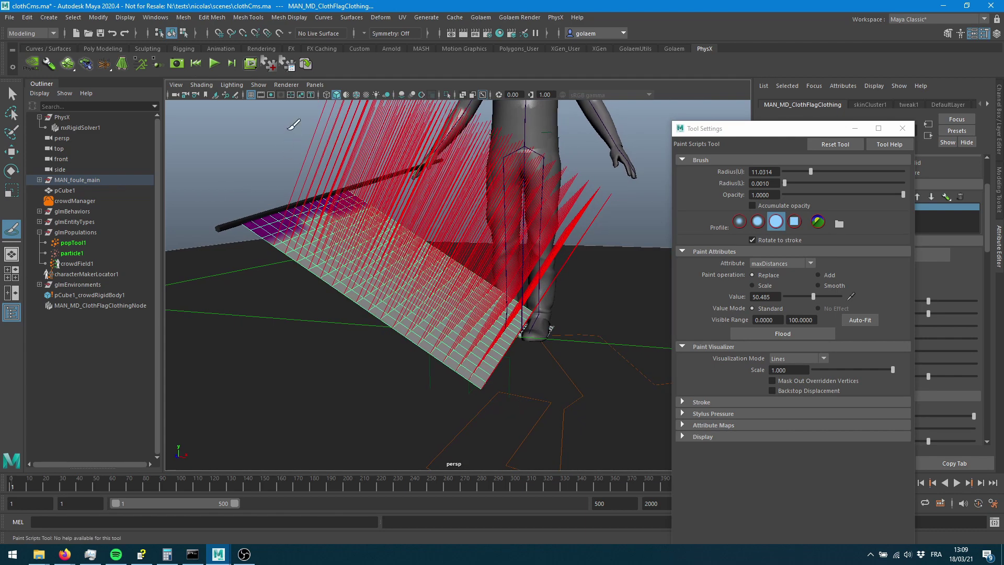
# Step: Run the PhysX simulation on the painted flag, rewind it to the start and run it again
pyautogui.click(215, 66)
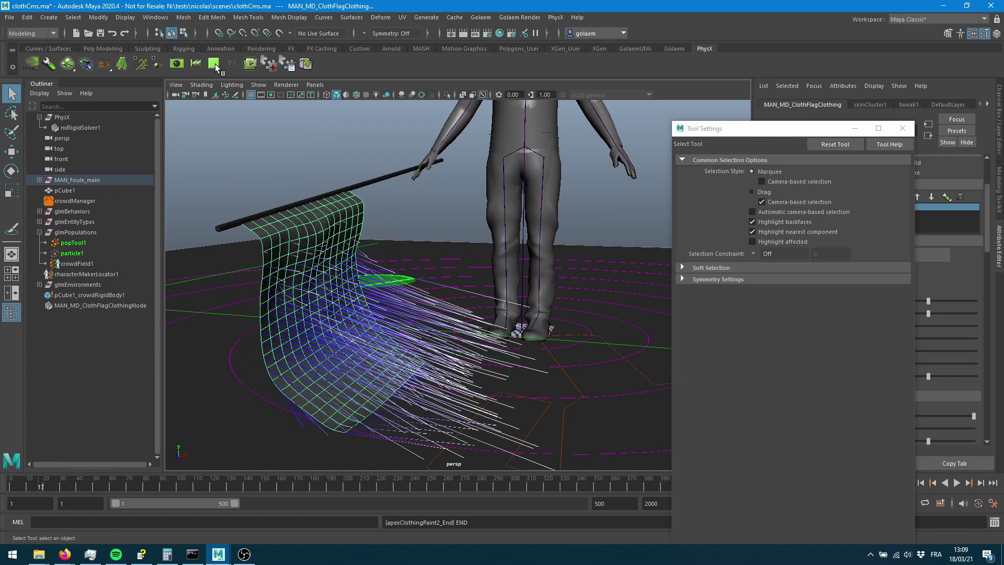
pyautogui.click(196, 66)
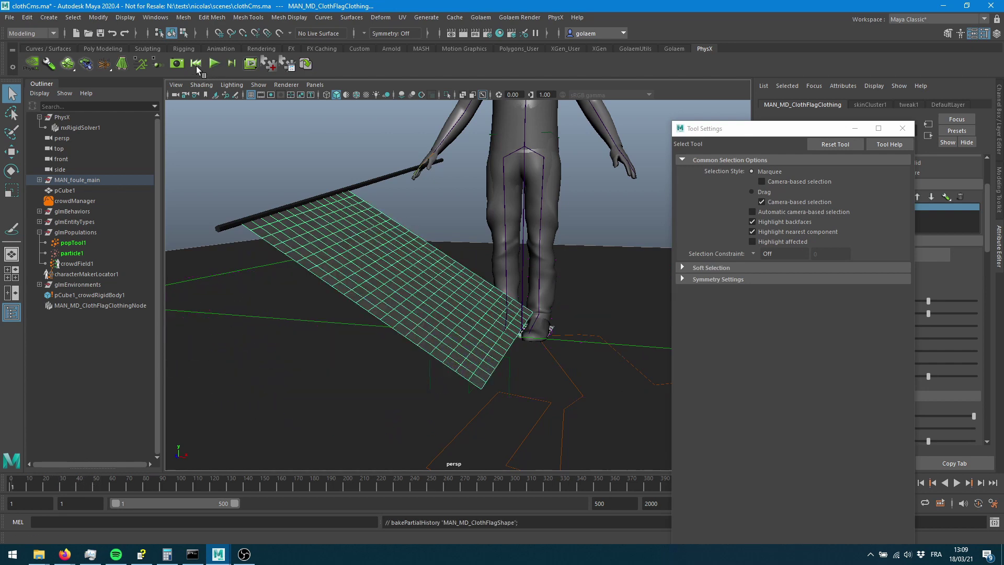
pyautogui.click(214, 66)
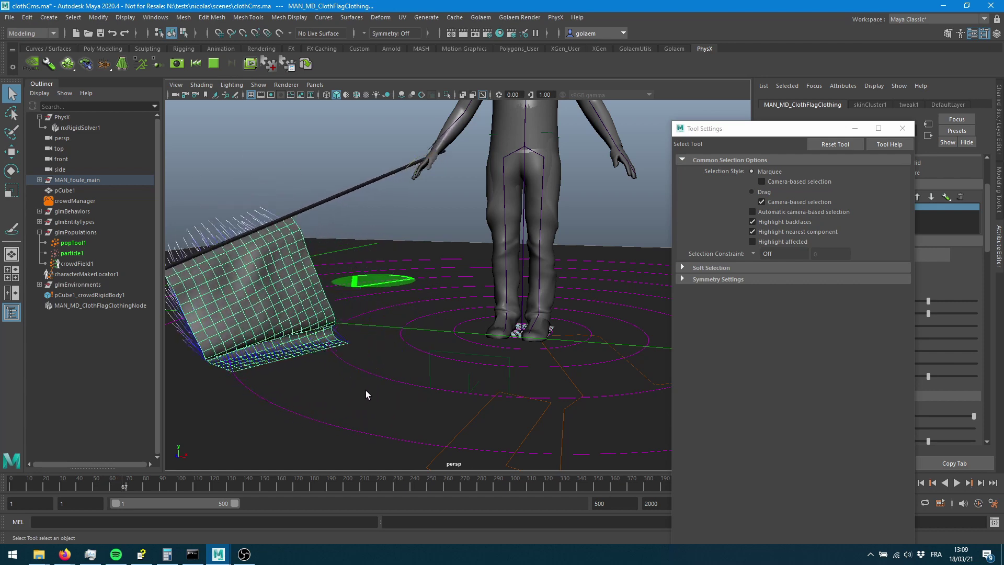
# Step: View the running flag simulation from other angles, stop it, and close the tool settings
pyautogui.moveTo(410, 356)
pyautogui.keyDown('alt'); pyautogui.mouseDown()
pyautogui.moveTo(273, 342)
pyautogui.moveTo(354, 352)
pyautogui.moveTo(334, 354)
pyautogui.moveTo(398, 340)
pyautogui.mouseUp(); pyautogui.keyUp('alt')
pyautogui.keyDown('alt'); pyautogui.moveTo(486, 313); pyautogui.dragTo(448, 347); pyautogui.keyUp('alt')
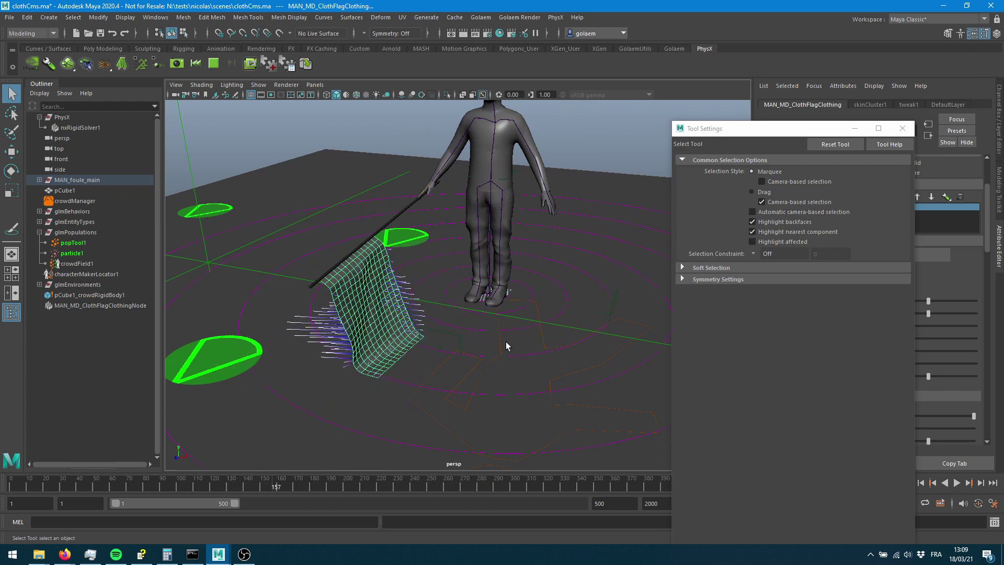
pyautogui.click(214, 65)
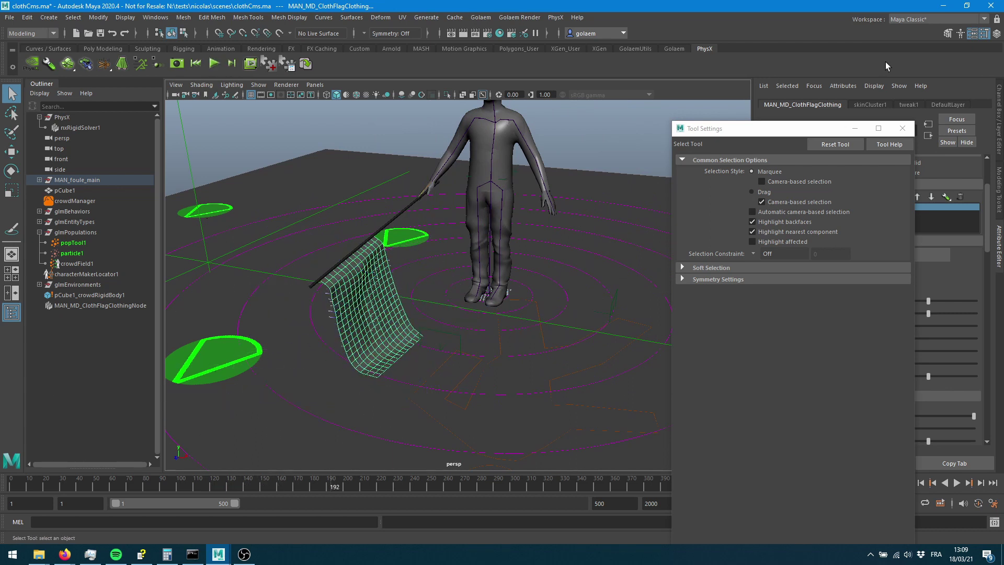
pyautogui.click(902, 129)
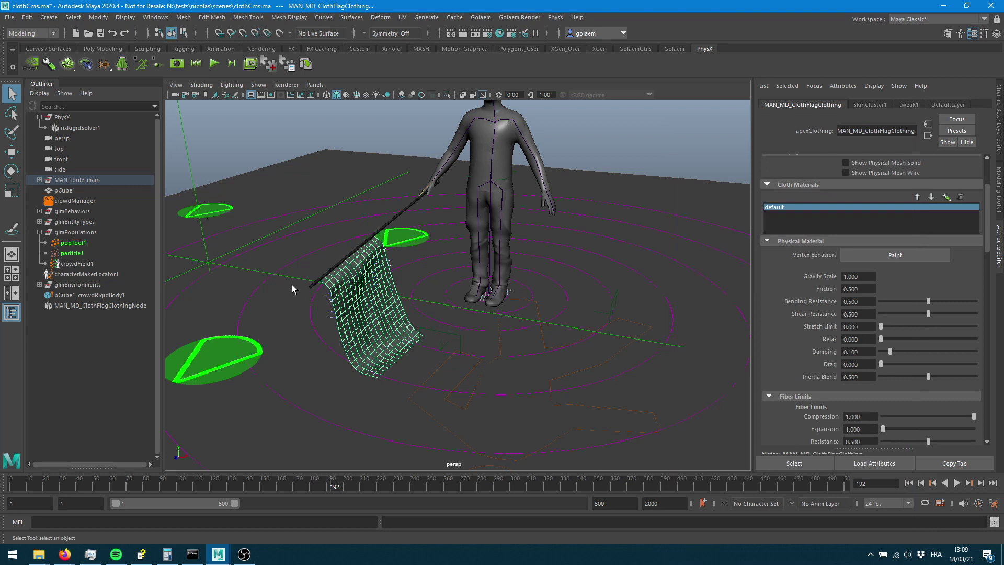
# Step: Turn off the Velocities display in the PhysX clothing visualization options of nxRigidSolver1
pyautogui.click(73, 129)
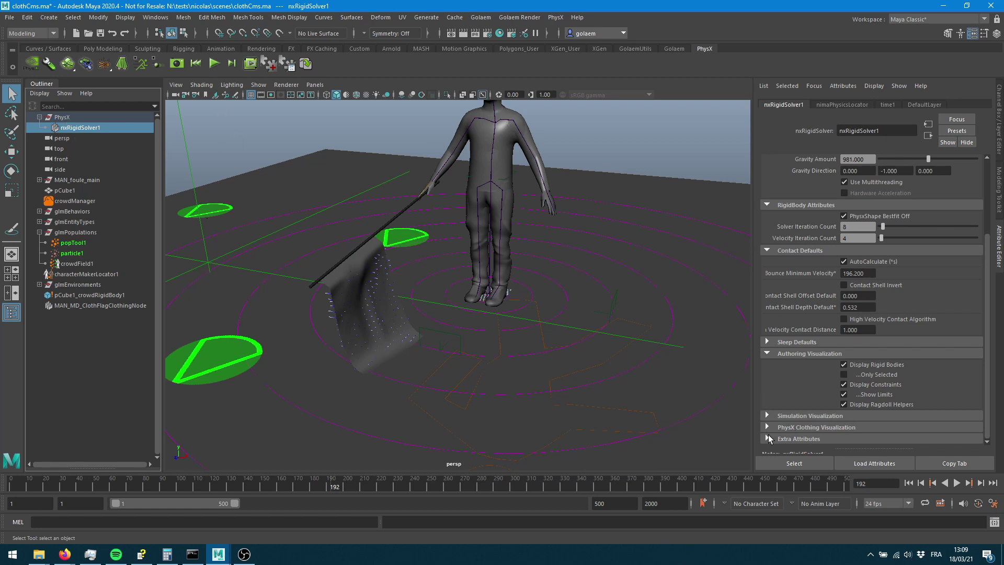
pyautogui.click(780, 427)
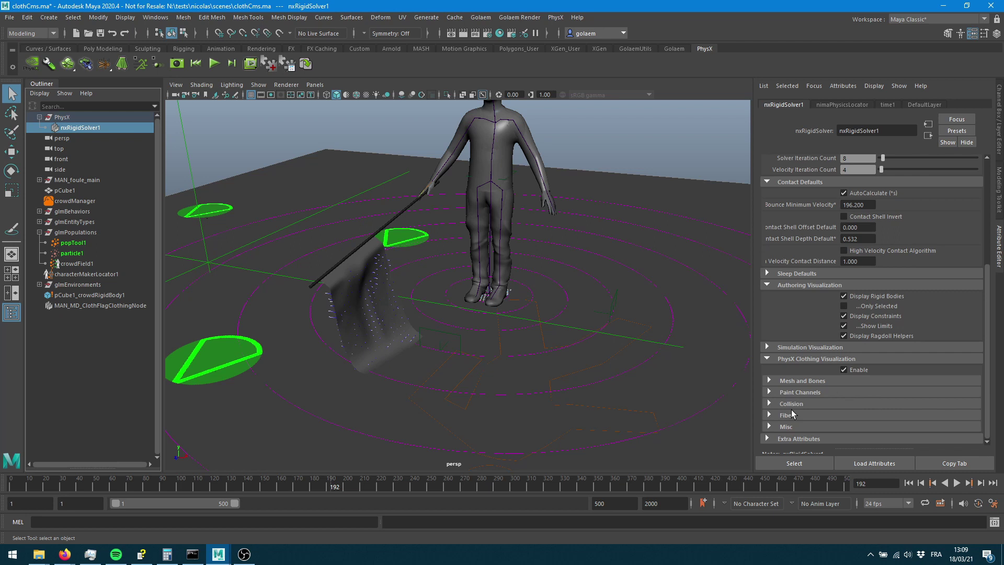
pyautogui.click(785, 427)
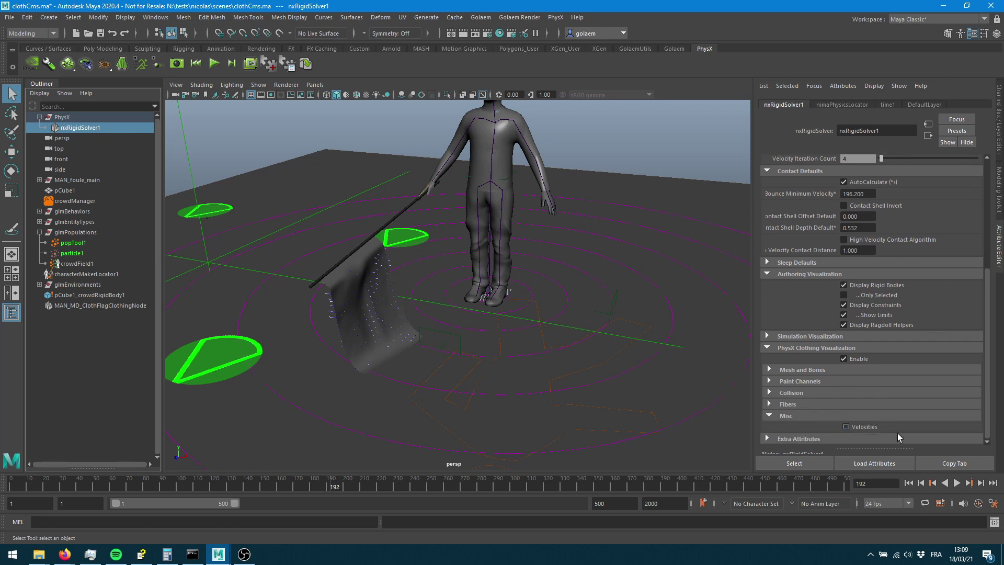
# Step: Rewind the PhysX simulation, run it again, examine the flag's draping close up from several angles, and stop it
pyautogui.click(197, 67)
pyautogui.click(212, 62)
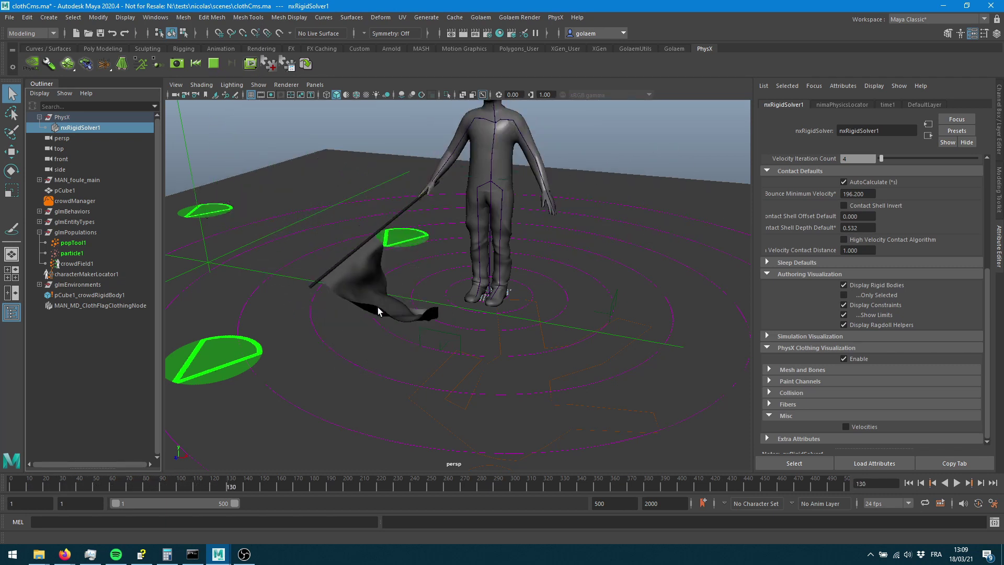
pyautogui.keyDown('alt'); pyautogui.moveTo(378, 306); pyautogui.dragTo(425, 328, button='right'); pyautogui.keyUp('alt')
pyautogui.keyDown('alt'); pyautogui.moveTo(438, 291); pyautogui.dragTo(605, 256, button='middle'); pyautogui.keyUp('alt')
pyautogui.keyDown('alt'); pyautogui.moveTo(543, 307); pyautogui.dragTo(565, 318); pyautogui.keyUp('alt')
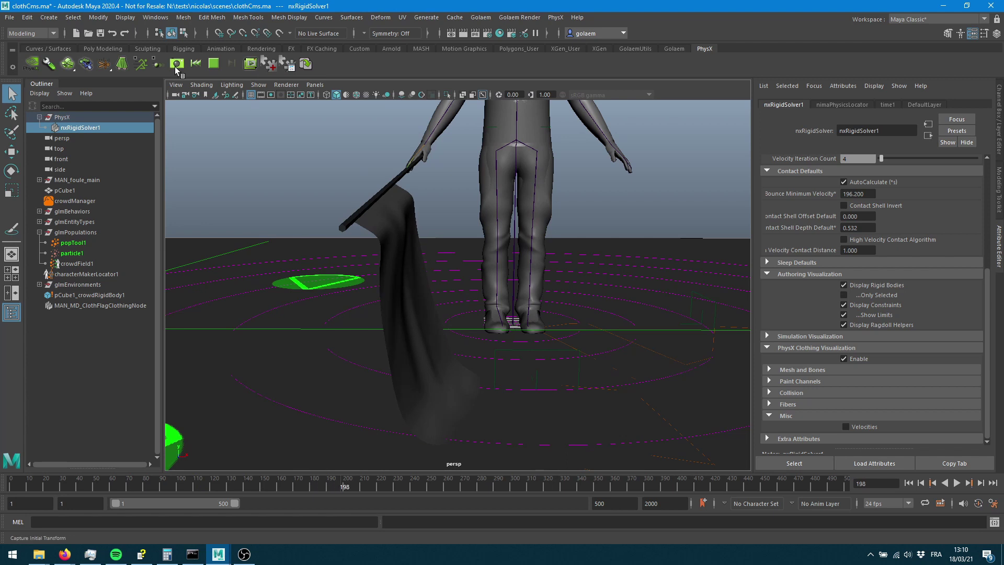
pyautogui.click(196, 63)
pyautogui.click(214, 64)
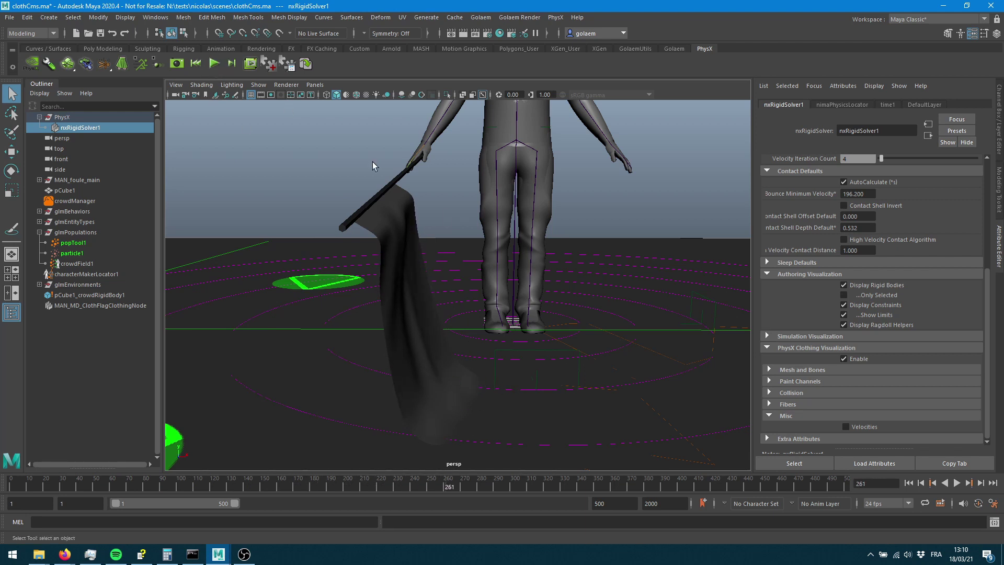
pyautogui.keyDown('alt'); pyautogui.moveTo(444, 401); pyautogui.dragTo(441, 368); pyautogui.keyUp('alt')
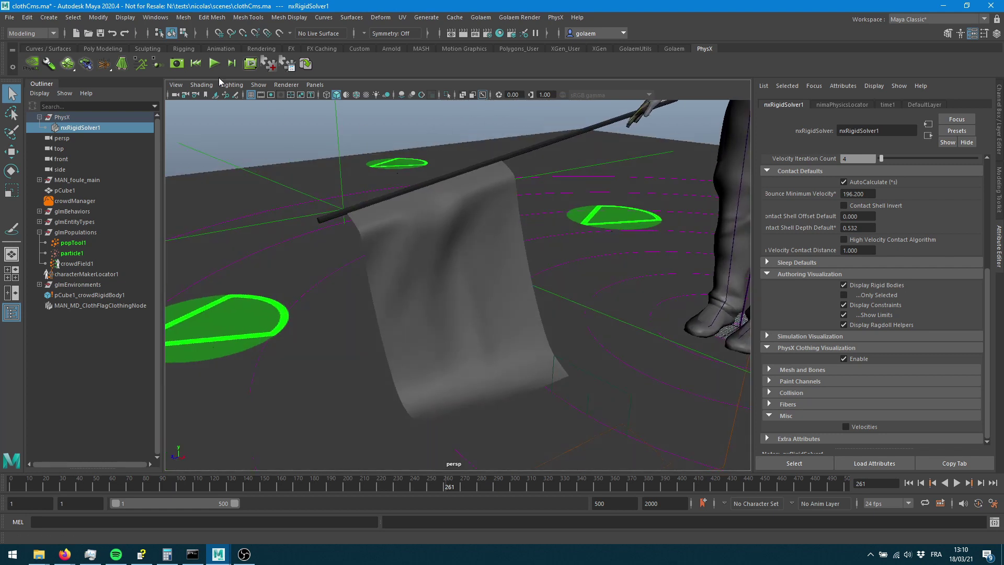
# Step: Rewind the simulation, show wireframe on shaded in the viewport, and run the flag simulation to frame 19
pyautogui.click(199, 63)
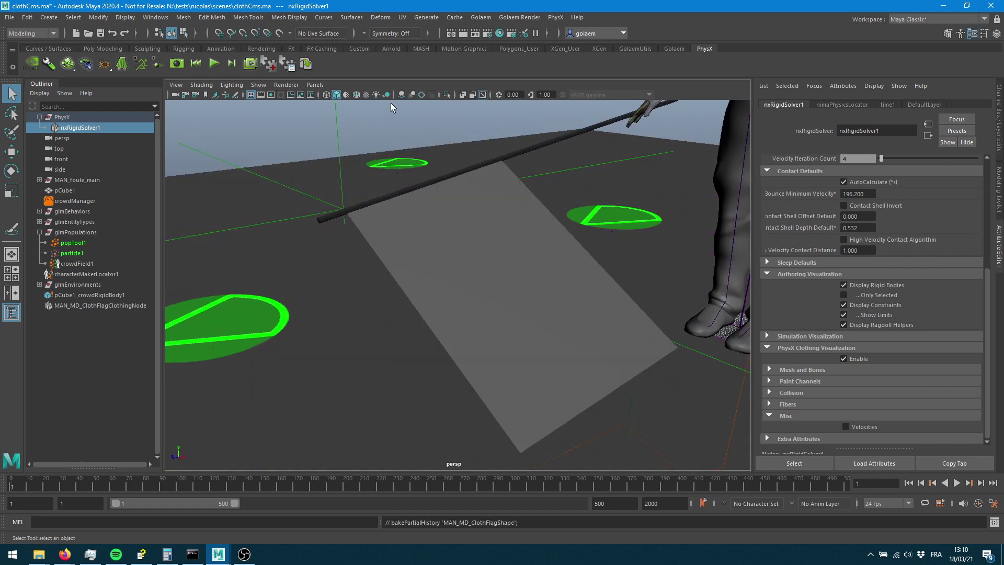
pyautogui.click(355, 96)
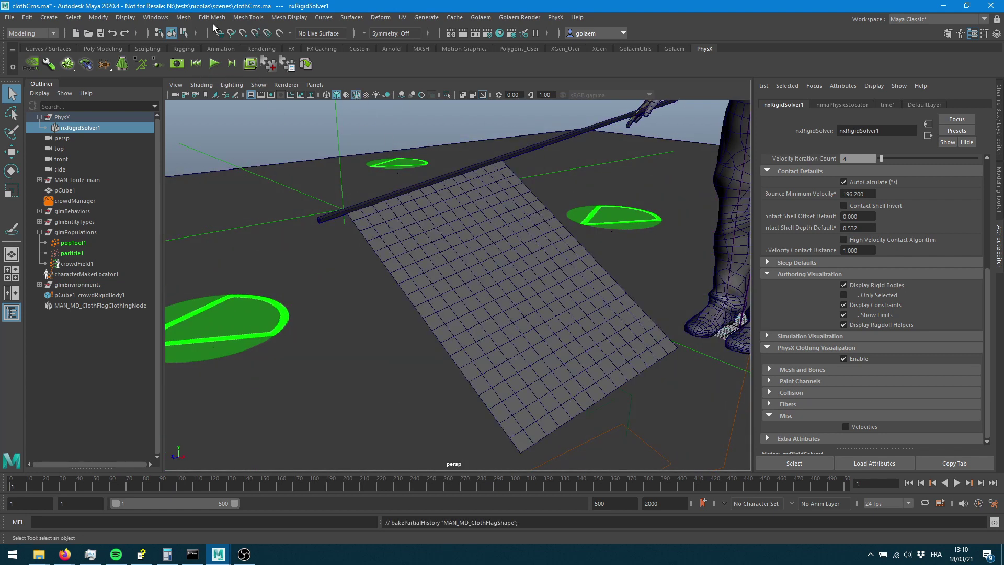
pyautogui.click(216, 64)
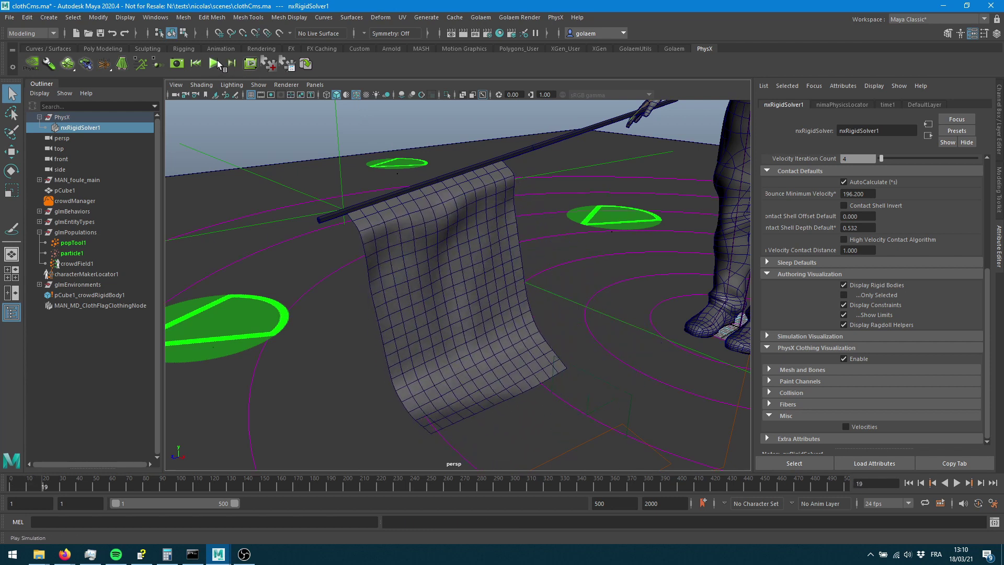
pyautogui.moveTo(475, 346)
pyautogui.keyDown('alt'); pyautogui.mouseDown()
pyautogui.moveTo(525, 348)
pyautogui.moveTo(488, 357)
pyautogui.mouseUp(); pyautogui.keyUp('alt')
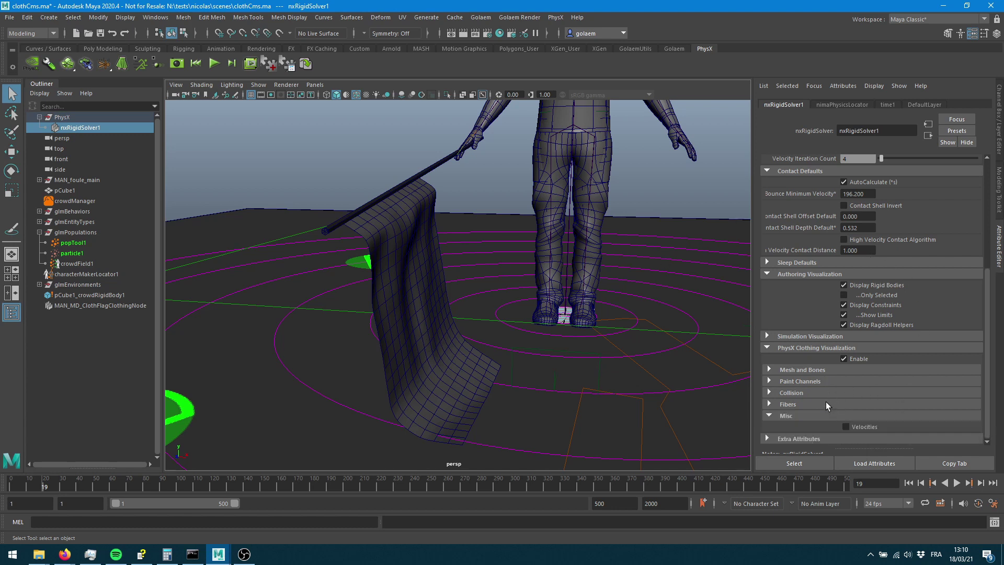
# Step: Enable the solver's Max Distance paint channel display, advance the simulation one frame, and inspect the distance lines from several angles
pyautogui.click(830, 379)
pyautogui.click(859, 371)
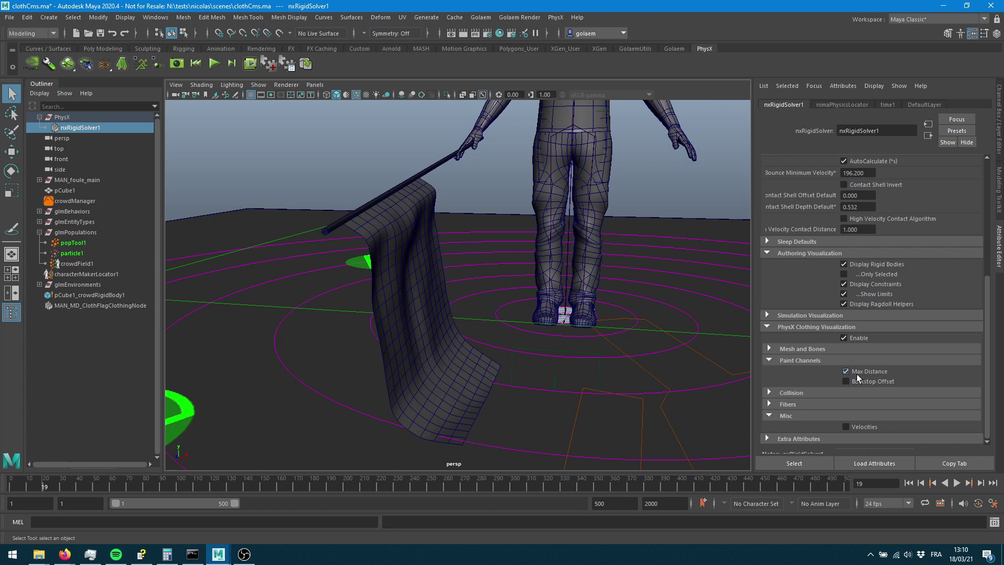
pyautogui.click(237, 64)
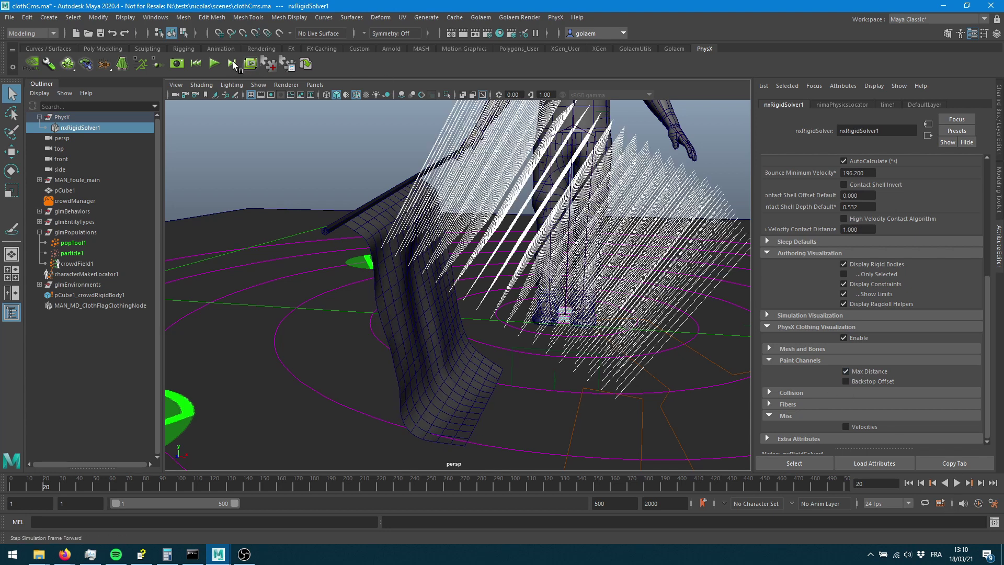
pyautogui.moveTo(558, 301)
pyautogui.keyDown('alt'); pyautogui.mouseDown()
pyautogui.moveTo(539, 316)
pyautogui.moveTo(540, 269)
pyautogui.moveTo(556, 273)
pyautogui.moveTo(537, 277)
pyautogui.moveTo(575, 300)
pyautogui.mouseUp(); pyautogui.keyUp('alt')
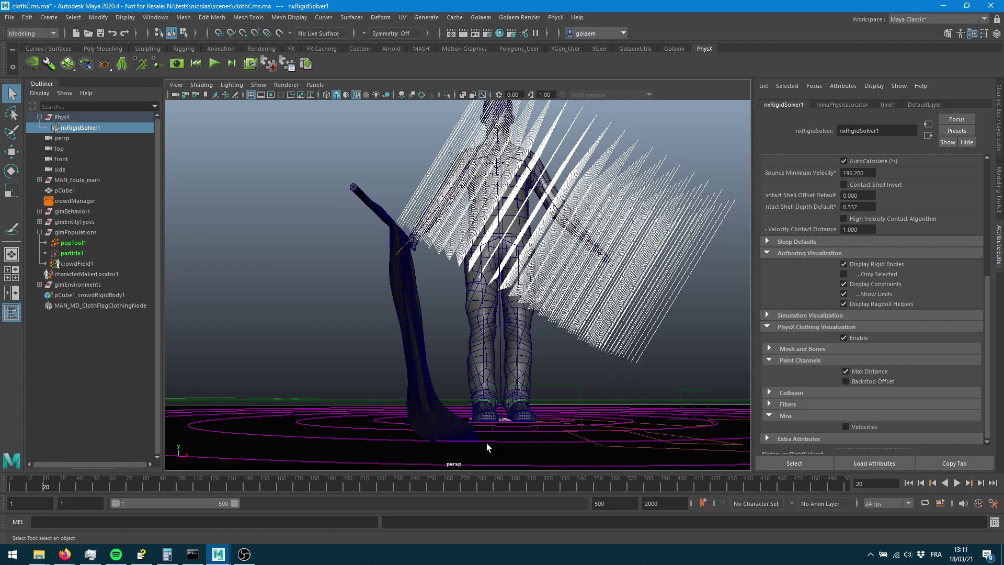
pyautogui.keyDown('alt'); pyautogui.moveTo(667, 306); pyautogui.dragTo(629, 343); pyautogui.keyUp('alt')
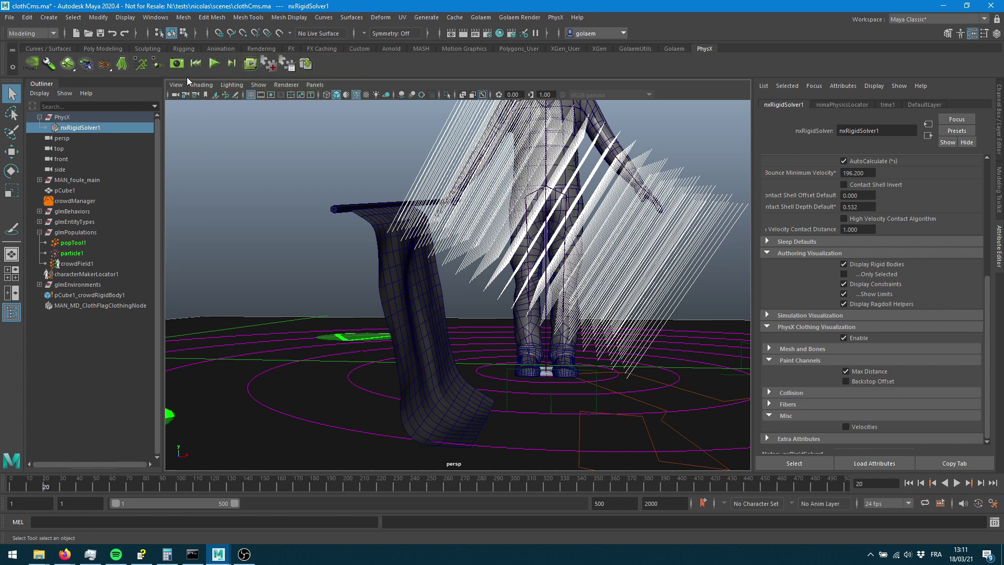
# Step: Rewind the simulation to the start and turn off the Max Distance display on nxRigidSolver1
pyautogui.click(196, 63)
pyautogui.keyDown('alt'); pyautogui.moveTo(557, 303); pyautogui.dragTo(467, 316); pyautogui.keyUp('alt')
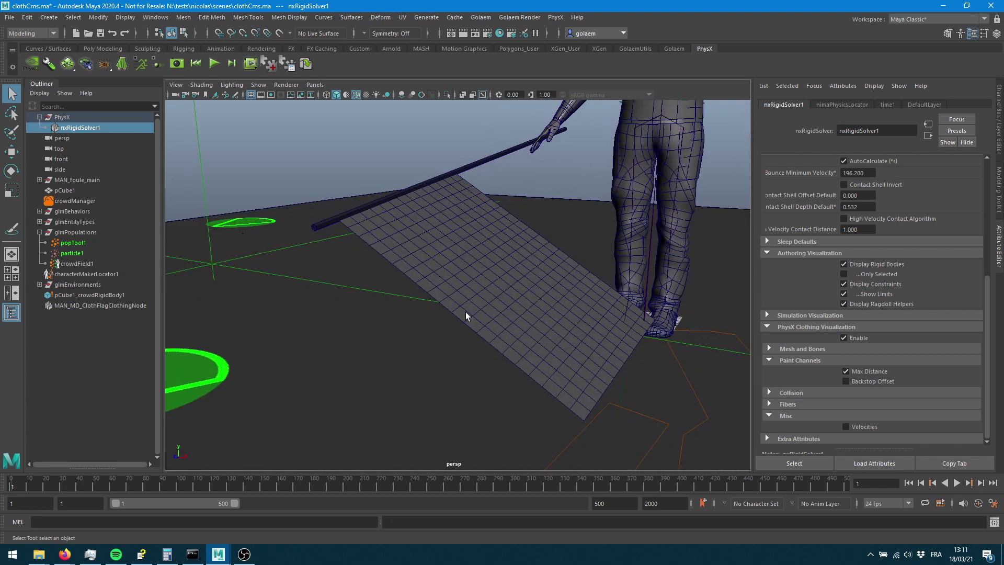
pyautogui.click(84, 306)
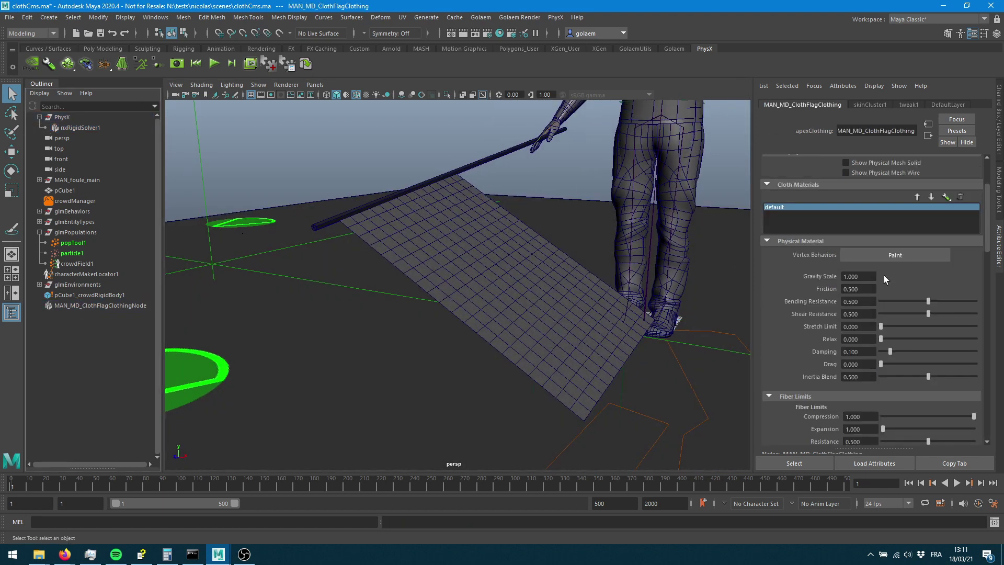
pyautogui.click(59, 129)
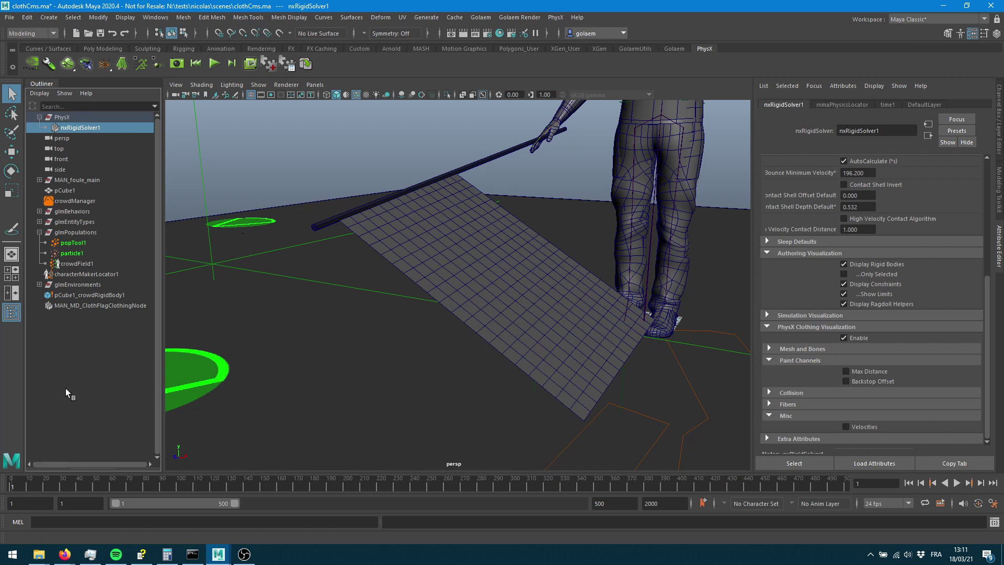
# Step: Paint maxDistances with a value of 100 over the flag on its clothing node, leaving the strip along the pole unpainted
pyautogui.click(99, 310)
pyautogui.click(900, 255)
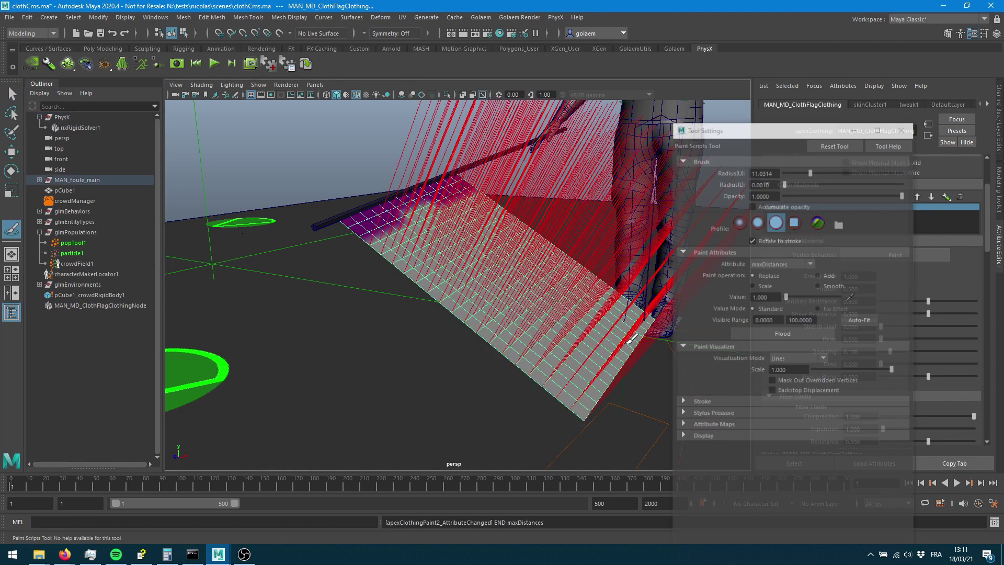
pyautogui.moveTo(786, 297); pyautogui.dragTo(843, 296)
pyautogui.moveTo(512, 335)
pyautogui.keyDown('alt'); pyautogui.mouseDown()
pyautogui.moveTo(528, 356)
pyautogui.moveTo(576, 296)
pyautogui.moveTo(395, 274)
pyautogui.mouseUp(); pyautogui.keyUp('alt')
pyautogui.moveTo(386, 385)
pyautogui.mouseDown()
pyautogui.moveTo(489, 288)
pyautogui.moveTo(325, 319)
pyautogui.moveTo(415, 287)
pyautogui.moveTo(450, 290)
pyautogui.mouseUp()
pyautogui.moveTo(286, 294); pyautogui.dragTo(448, 246)
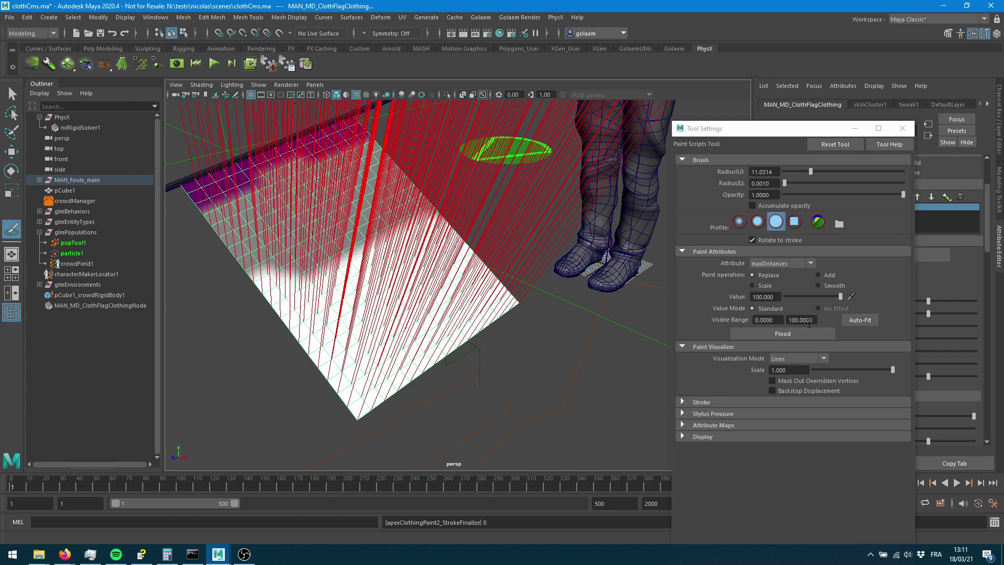
pyautogui.moveTo(286, 290)
pyautogui.mouseDown()
pyautogui.moveTo(384, 238)
pyautogui.moveTo(389, 246)
pyautogui.moveTo(297, 245)
pyautogui.moveTo(403, 201)
pyautogui.moveTo(366, 219)
pyautogui.mouseUp()
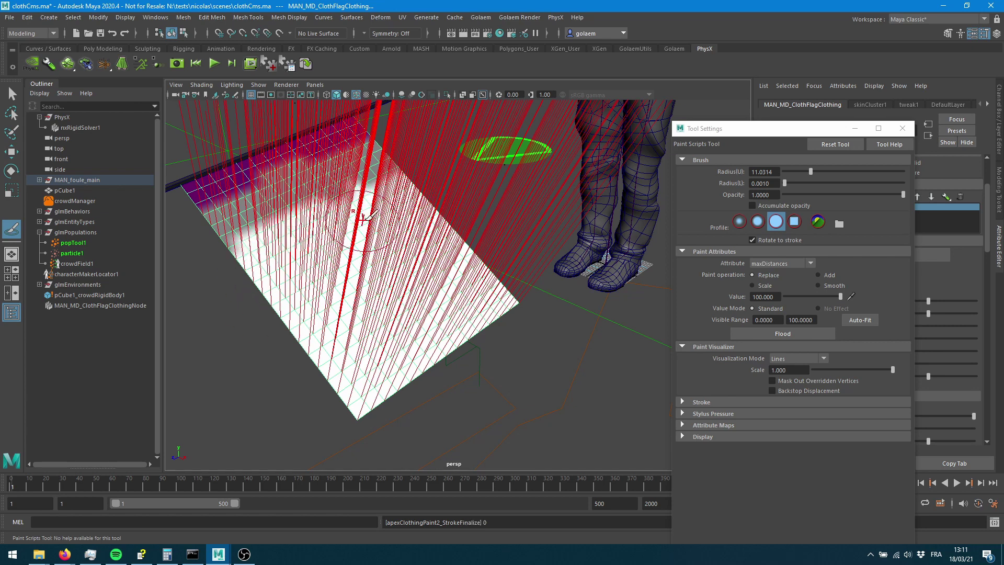
pyautogui.keyDown('alt'); pyautogui.moveTo(366, 220); pyautogui.dragTo(285, 281, button='right'); pyautogui.keyUp('alt')
pyautogui.moveTo(285, 281)
pyautogui.keyDown('alt'); pyautogui.mouseDown()
pyautogui.moveTo(345, 306)
pyautogui.moveTo(434, 220)
pyautogui.mouseUp(); pyautogui.keyUp('alt')
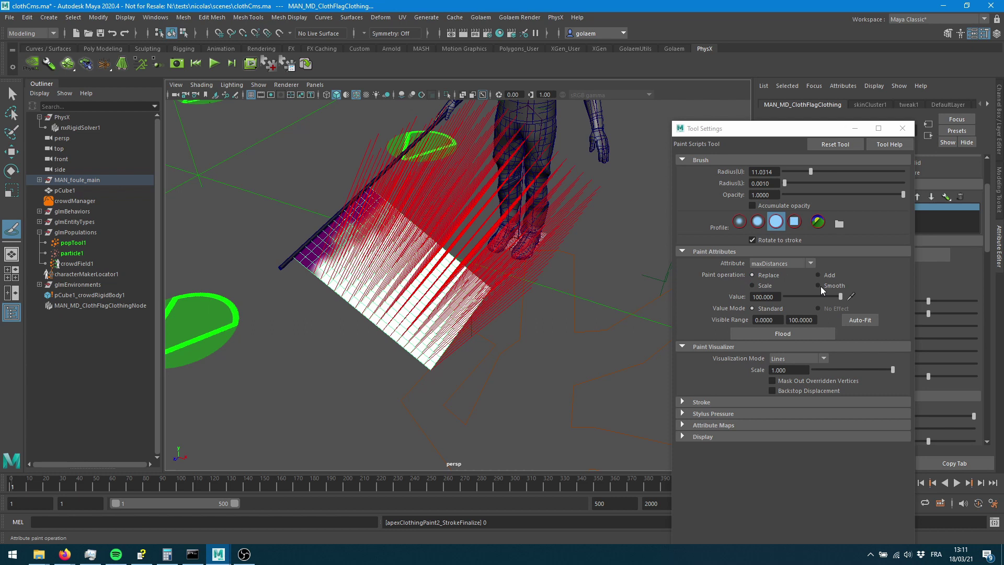
pyautogui.moveTo(346, 267)
pyautogui.mouseDown()
pyautogui.moveTo(336, 264)
pyautogui.moveTo(370, 235)
pyautogui.moveTo(379, 244)
pyautogui.moveTo(335, 283)
pyautogui.moveTo(430, 341)
pyautogui.moveTo(442, 288)
pyautogui.moveTo(411, 301)
pyautogui.mouseUp()
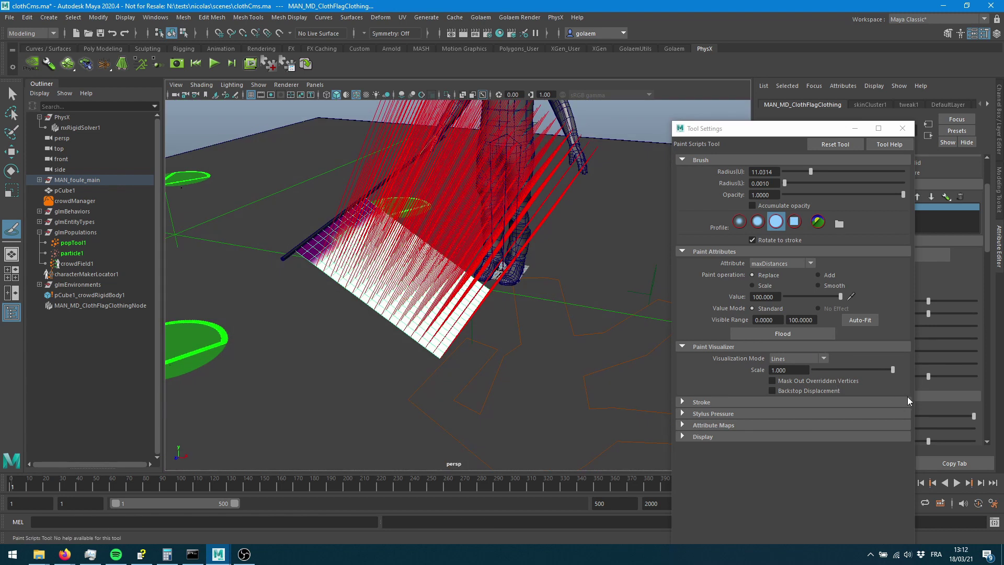
# Step: Reduce the paint visualizer's line scale to 0.356 and inspect the max distance lines on the flag from several angles
pyautogui.moveTo(893, 370); pyautogui.dragTo(861, 371)
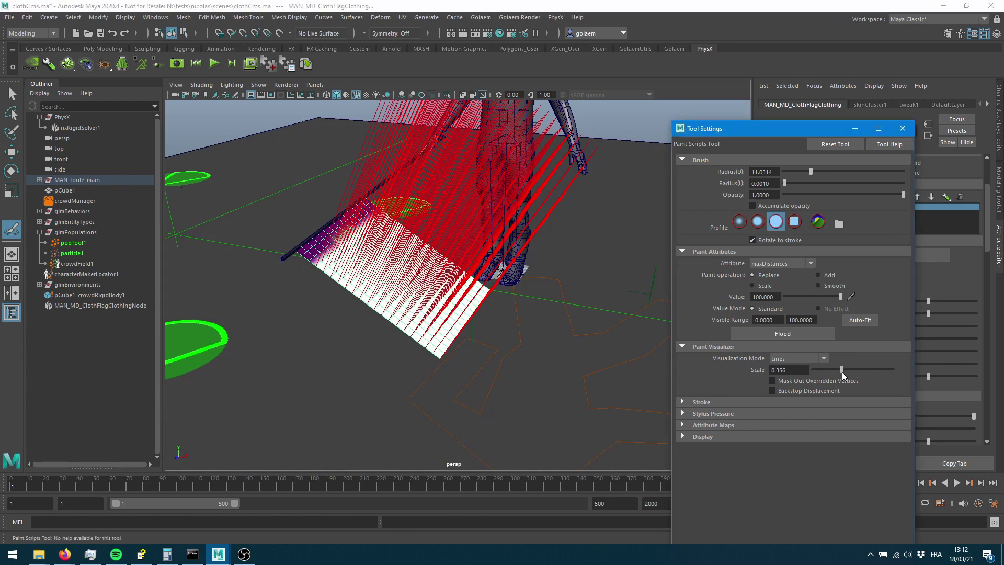
pyautogui.keyDown('alt'); pyautogui.moveTo(450, 328); pyautogui.dragTo(417, 349); pyautogui.keyUp('alt')
pyautogui.keyDown('alt'); pyautogui.moveTo(404, 319); pyautogui.dragTo(416, 368, button='middle'); pyautogui.keyUp('alt')
pyautogui.moveTo(417, 368)
pyautogui.keyDown('alt'); pyautogui.mouseDown()
pyautogui.moveTo(468, 354)
pyautogui.moveTo(366, 382)
pyautogui.moveTo(465, 348)
pyautogui.moveTo(449, 277)
pyautogui.moveTo(531, 262)
pyautogui.moveTo(503, 265)
pyautogui.moveTo(548, 246)
pyautogui.mouseUp(); pyautogui.keyUp('alt')
pyautogui.click(451, 278)
pyautogui.keyDown('alt'); pyautogui.moveTo(488, 354); pyautogui.dragTo(601, 298); pyautogui.keyUp('alt')
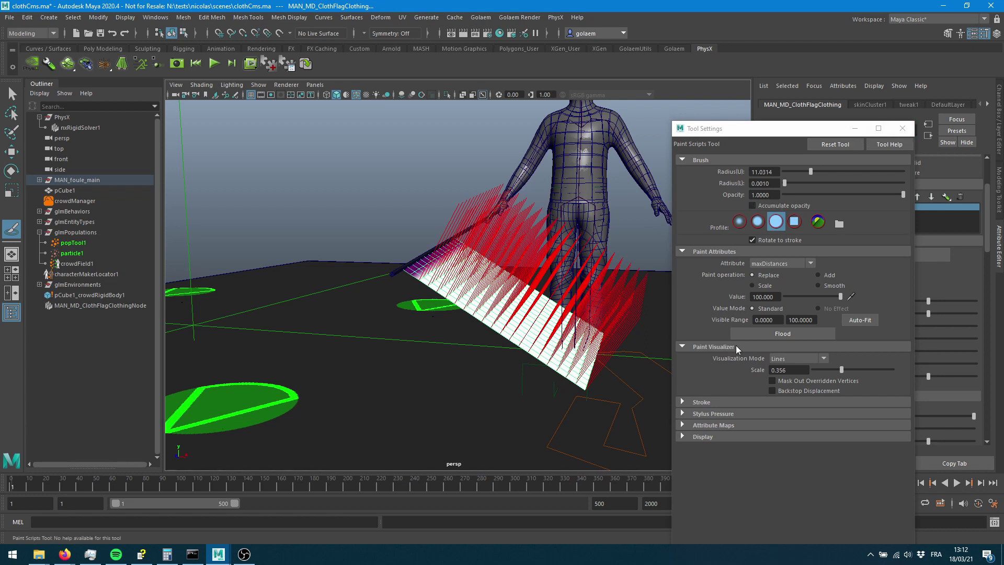
# Step: Leave the paint tool, run the flag simulation, close the tool settings, and replay the simulation from the start before stopping it
pyautogui.press('q')
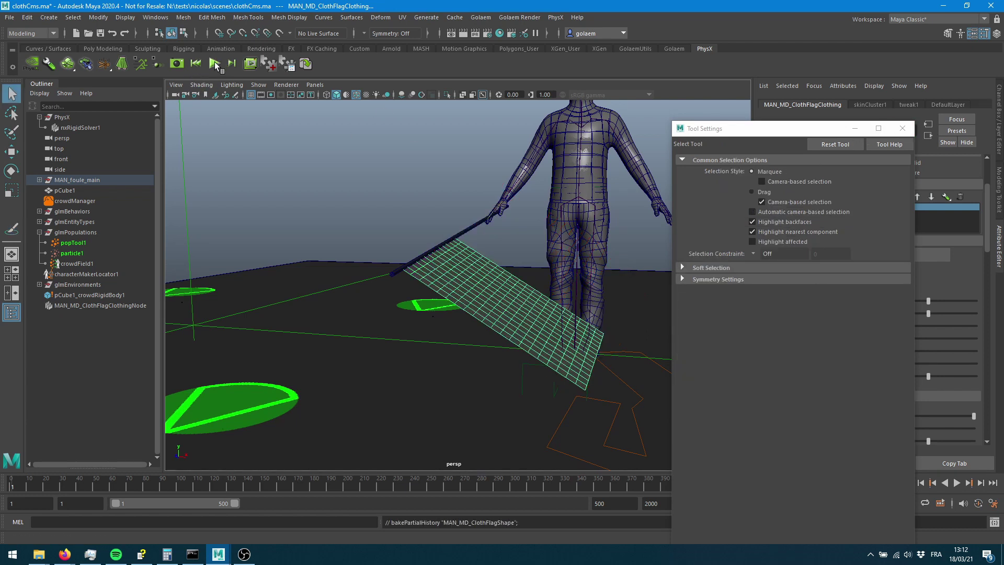
pyautogui.click(214, 64)
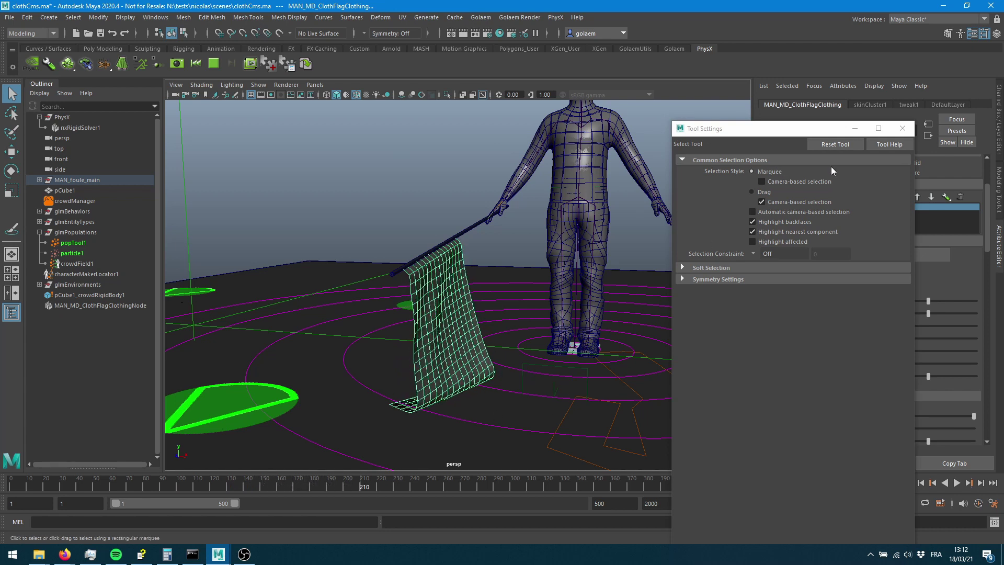
pyautogui.click(903, 128)
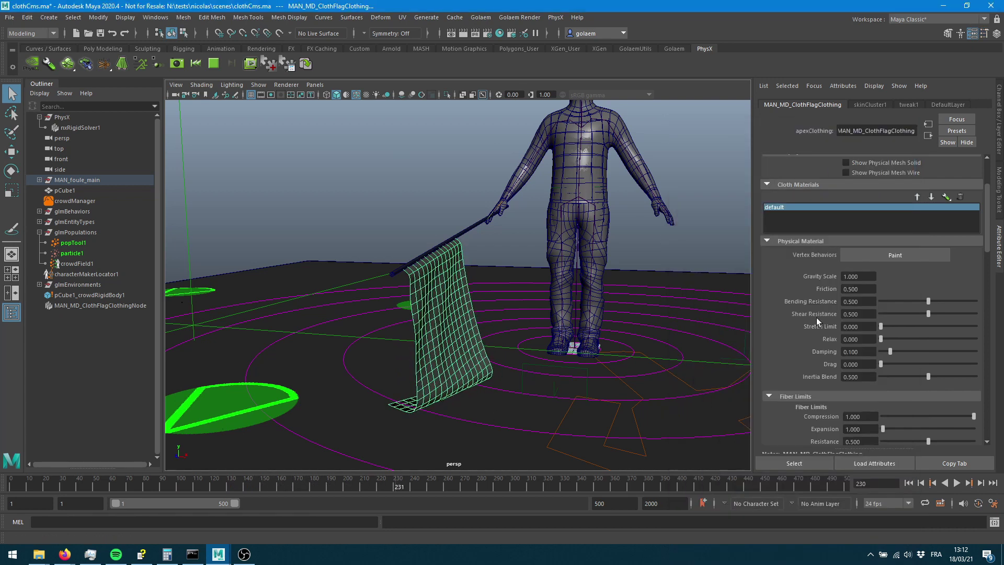
pyautogui.click(193, 66)
pyautogui.click(214, 63)
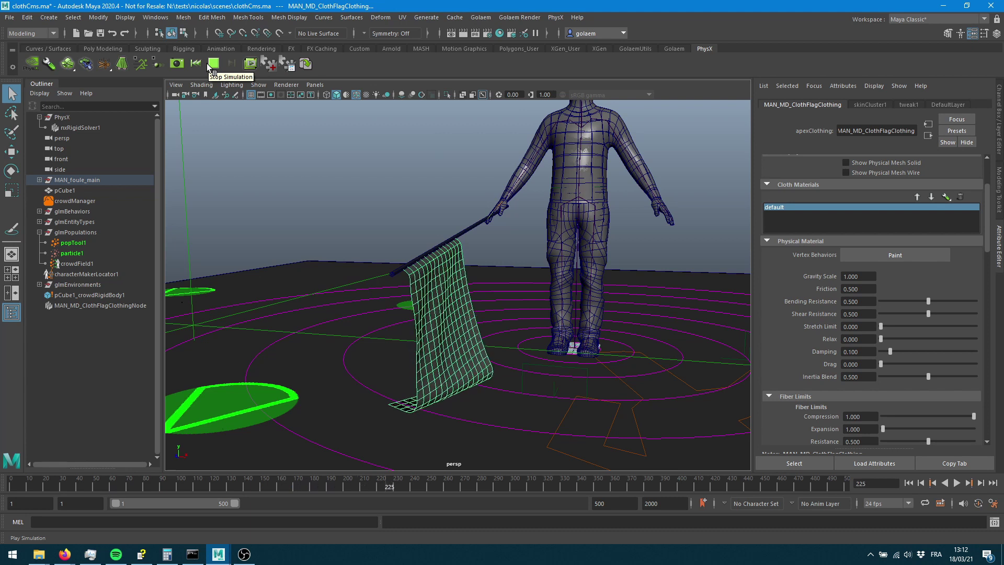
pyautogui.click(210, 65)
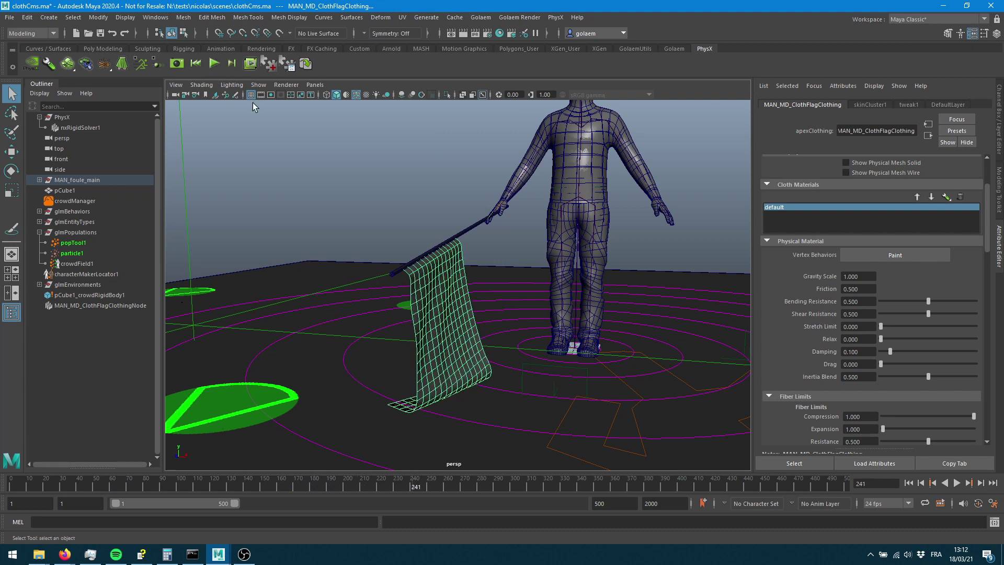
# Step: Rewind the simulation and review the flag's paintable vertex attributes, from maxDistances to backStopRadius, in the paint settings before closing them
pyautogui.click(200, 65)
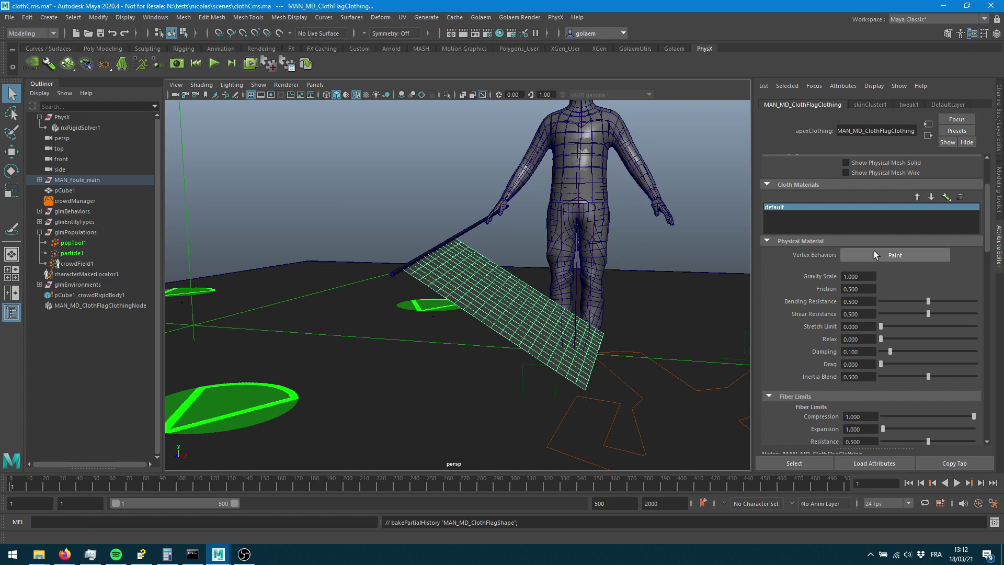
pyautogui.click(875, 253)
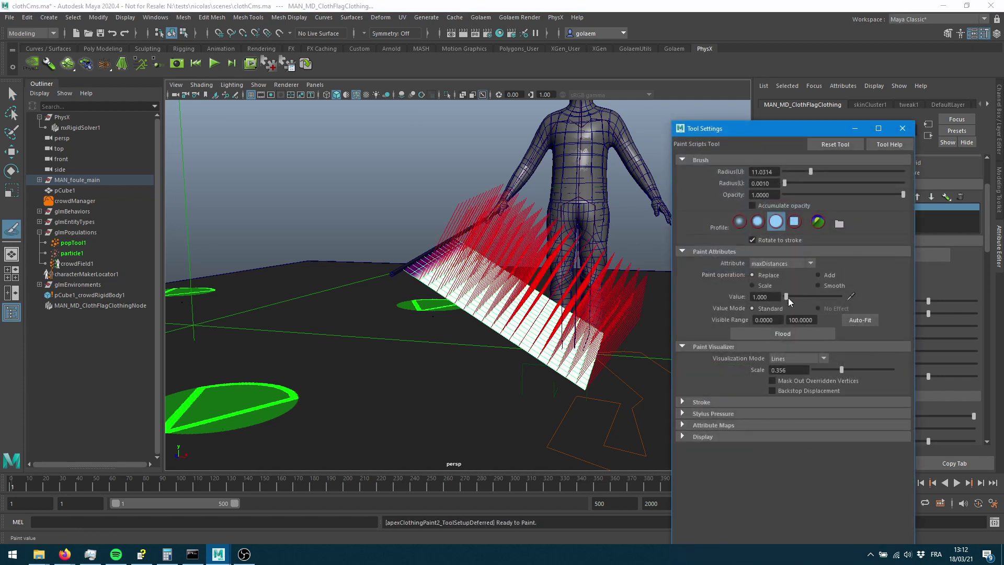
pyautogui.click(789, 264)
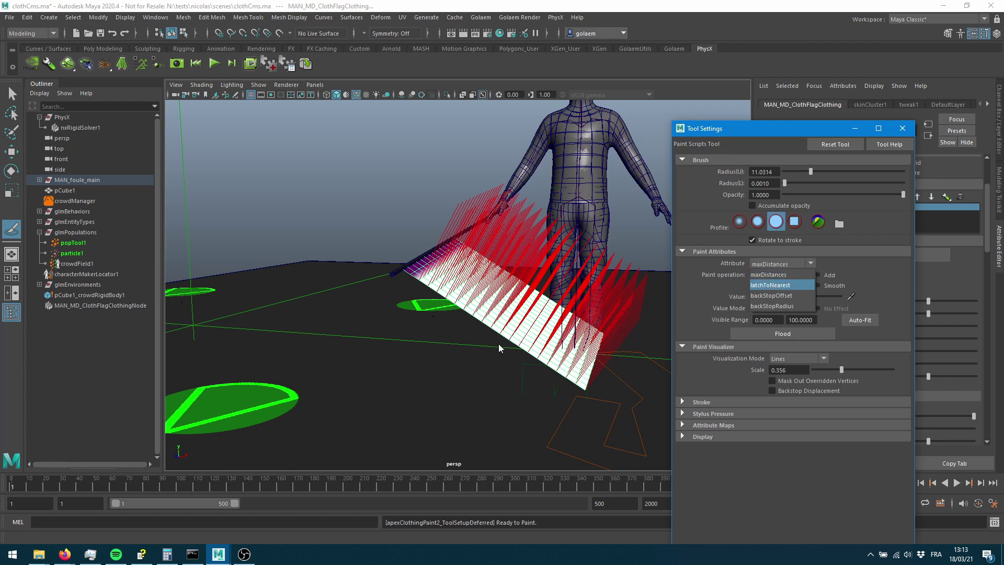
pyautogui.click(777, 266)
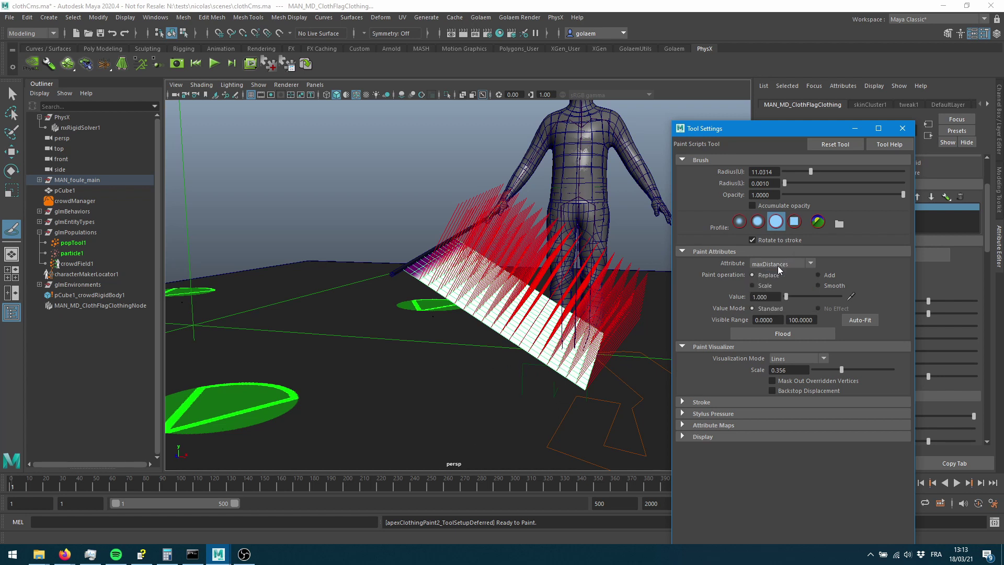
pyautogui.click(777, 266)
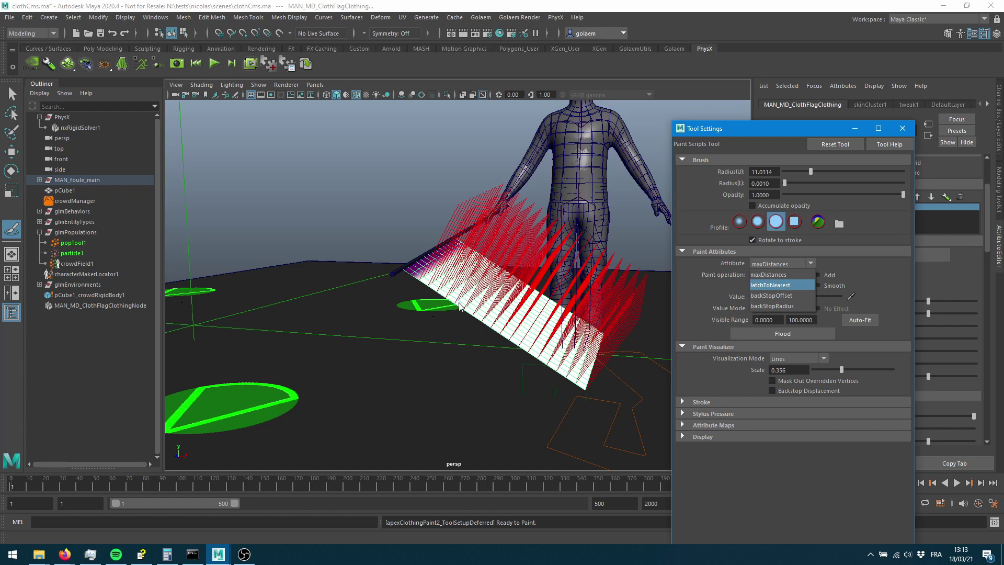
pyautogui.scroll(5, 403, 345)
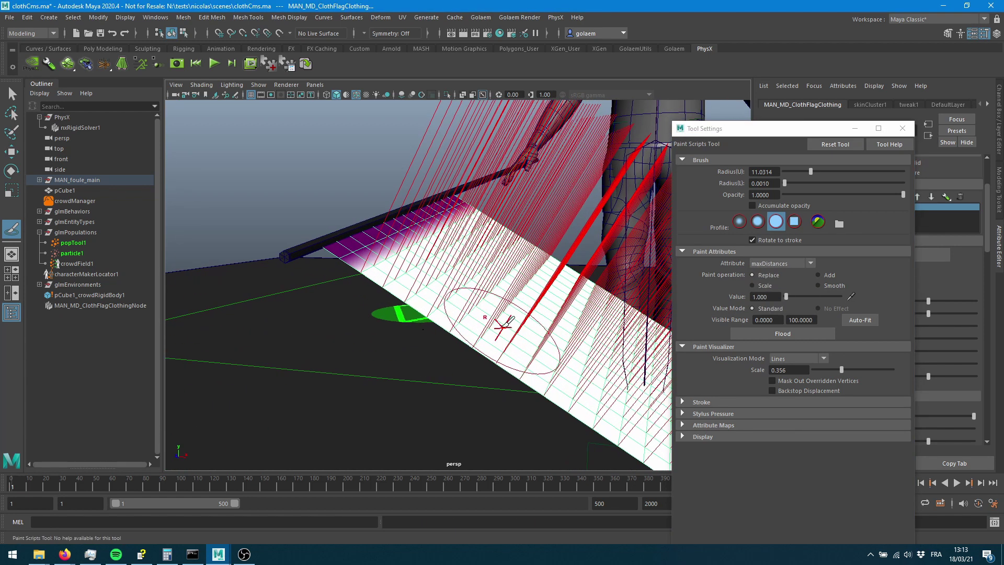
pyautogui.keyDown('alt'); pyautogui.moveTo(519, 294); pyautogui.dragTo(397, 263); pyautogui.keyUp('alt')
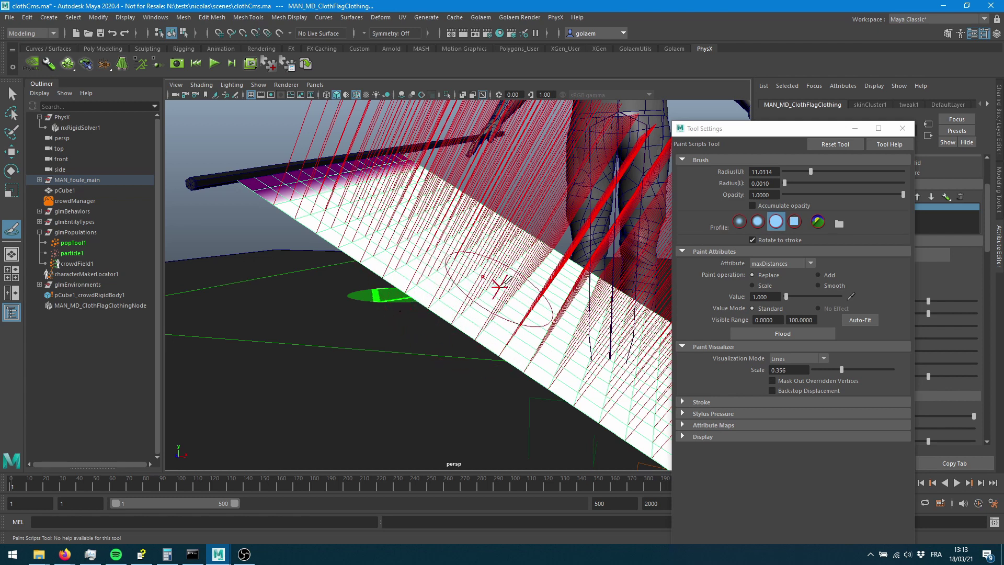
pyautogui.click(778, 263)
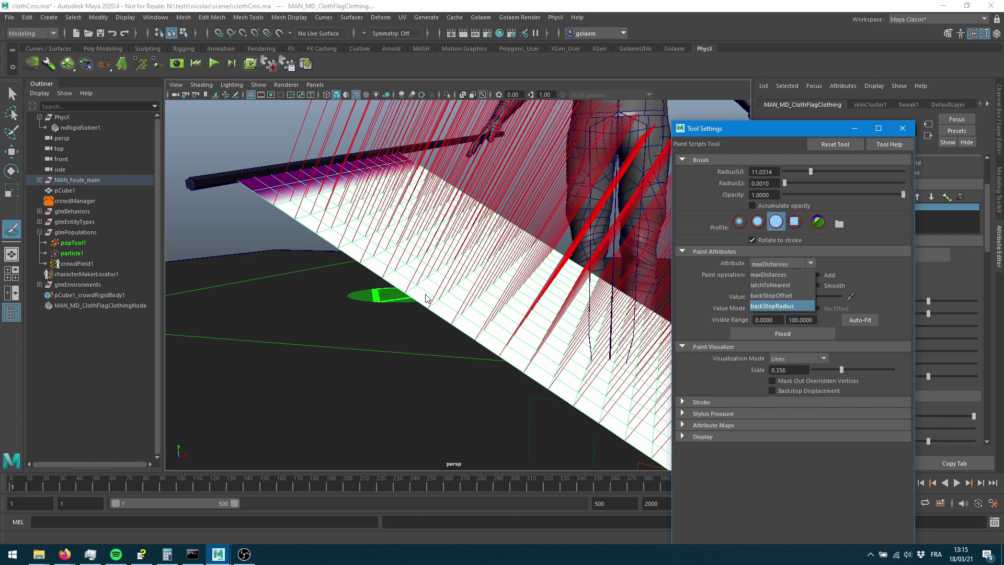
pyautogui.click(795, 267)
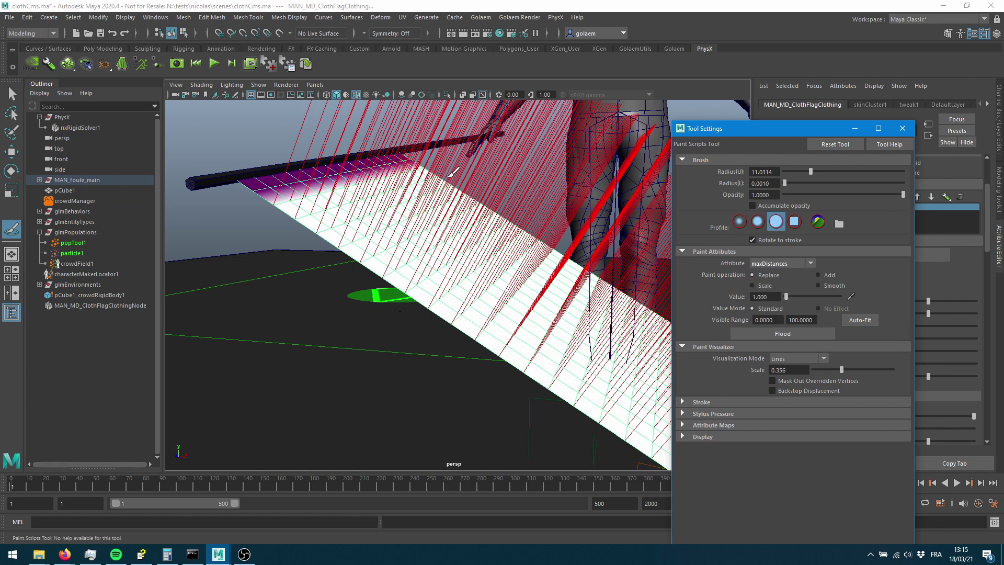
pyautogui.click(902, 128)
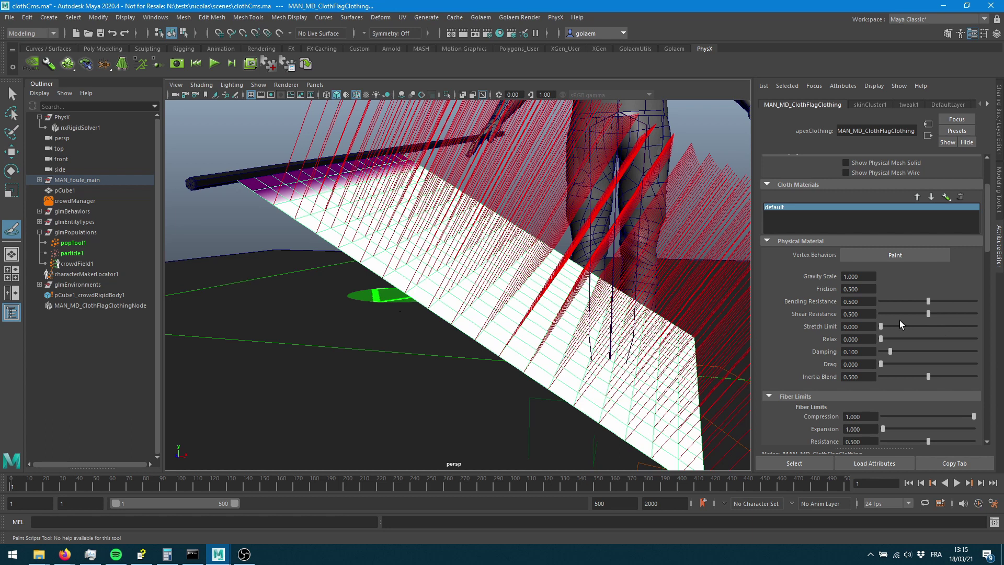
# Step: Examine the flag's physical material and fiber limit settings with Advanced Fiber Limits disabled, and leave the paint tool
pyautogui.scroll(-3, 896, 322)
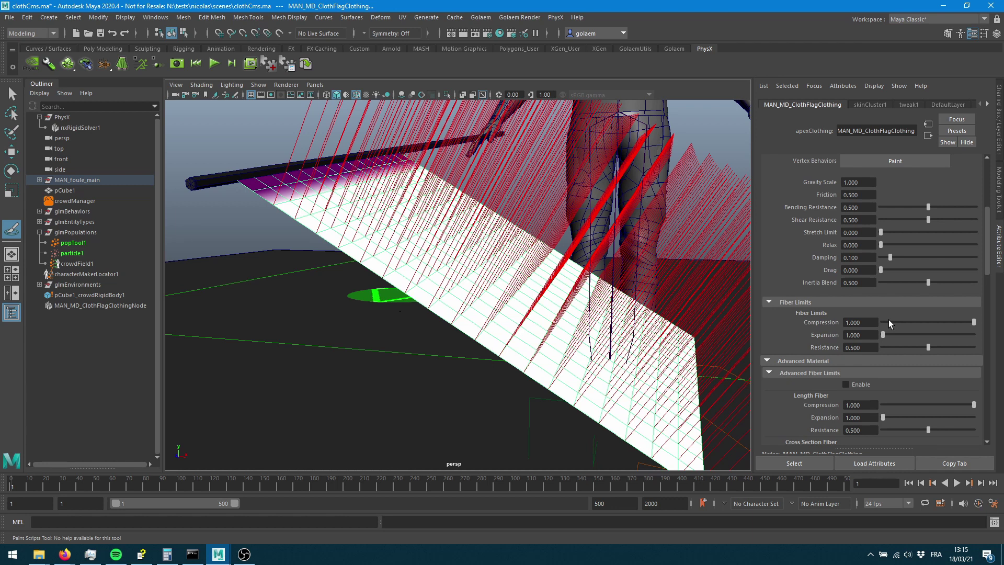
pyautogui.scroll(3, 848, 335)
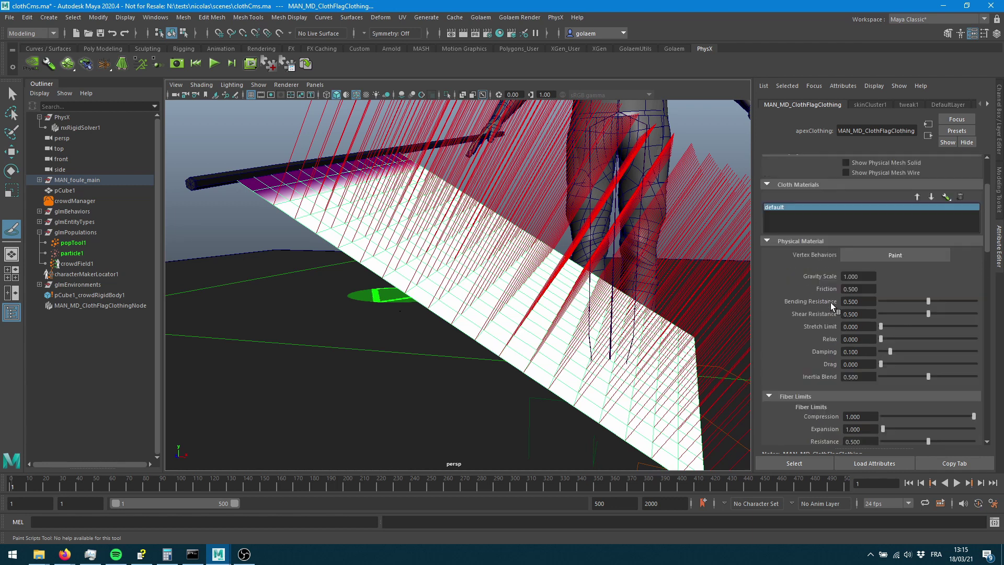
pyautogui.scroll(-3, 816, 303)
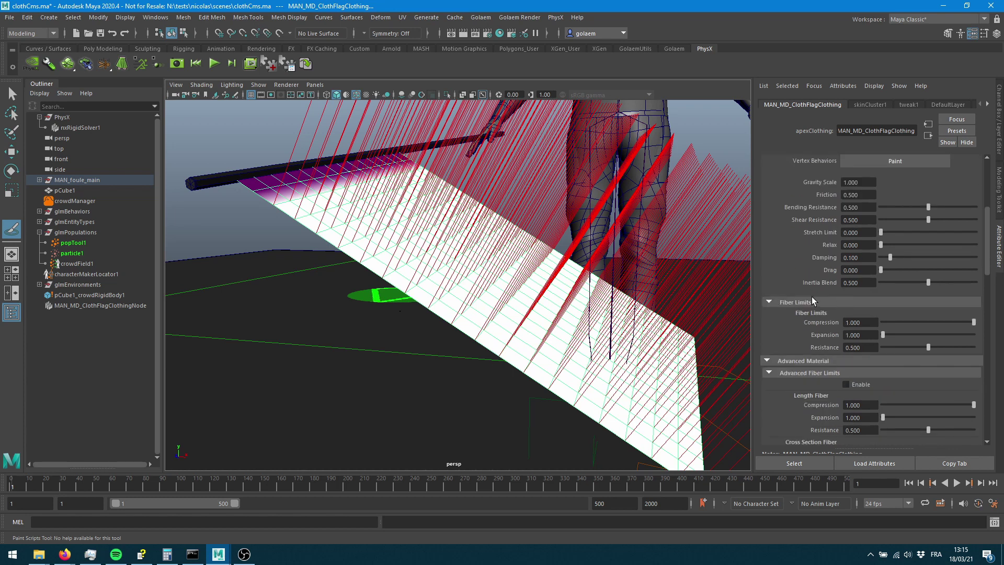
pyautogui.scroll(-2, 822, 300)
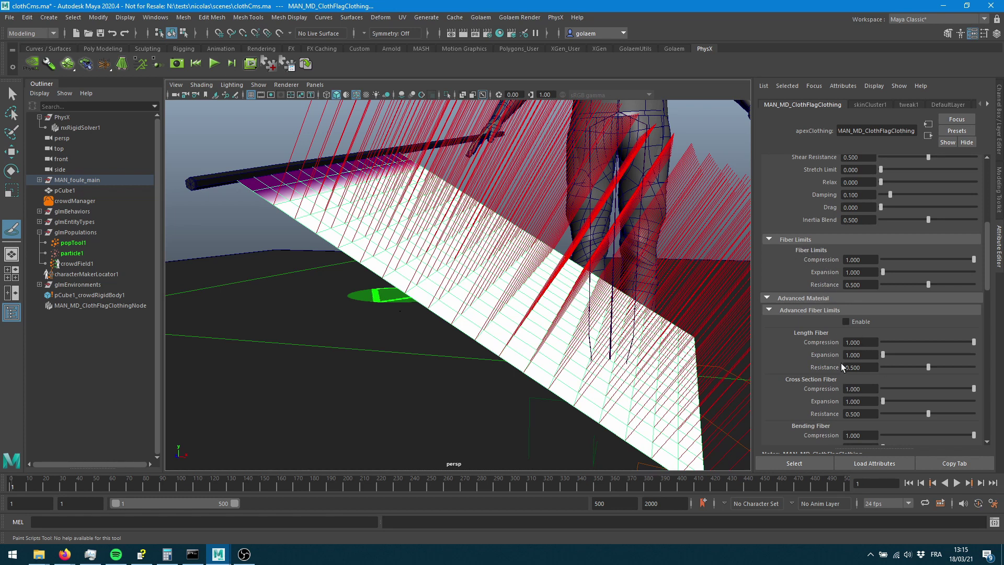
pyautogui.scroll(-3, 842, 364)
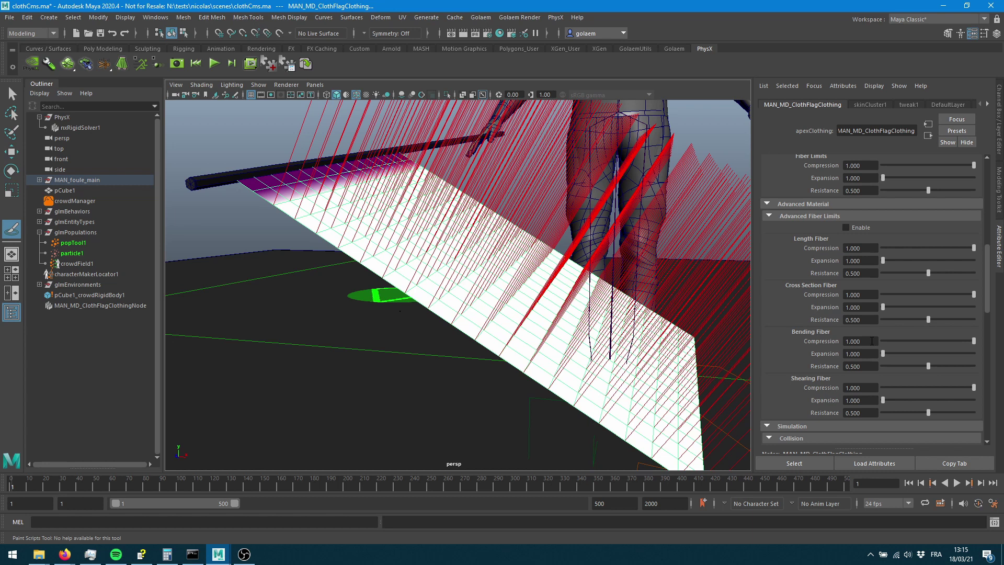
pyautogui.click(846, 228)
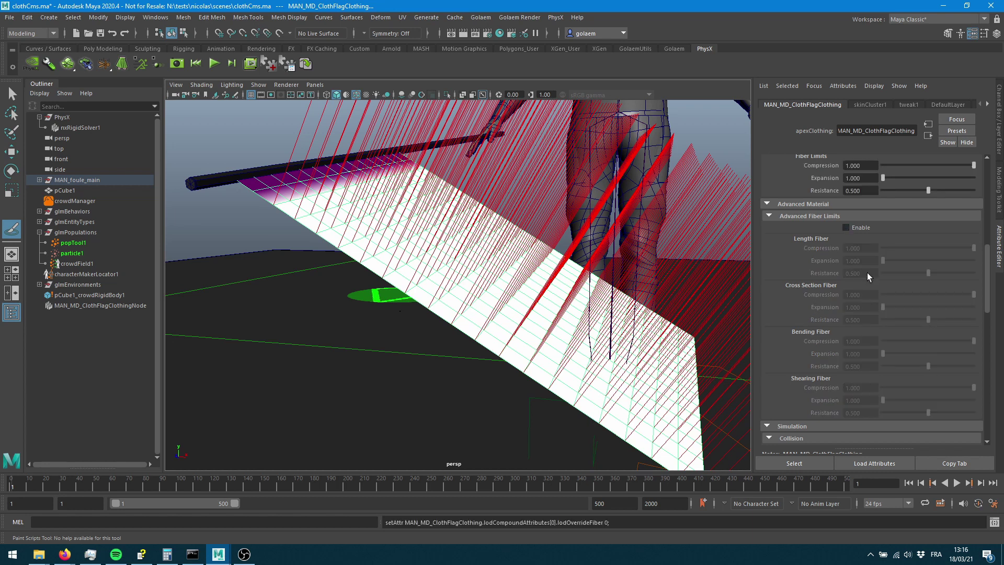
pyautogui.scroll(3, 891, 314)
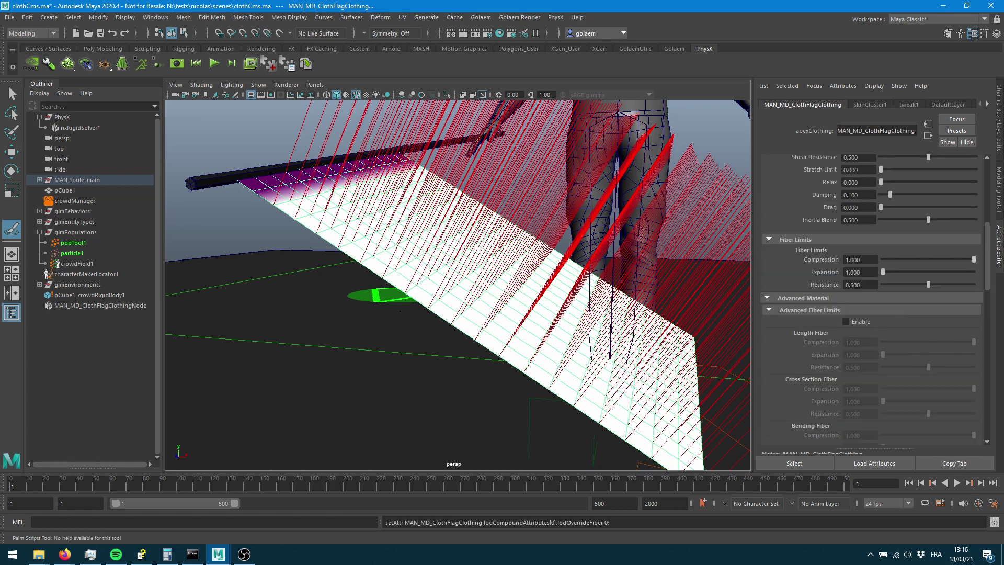
pyautogui.scroll(4, 896, 348)
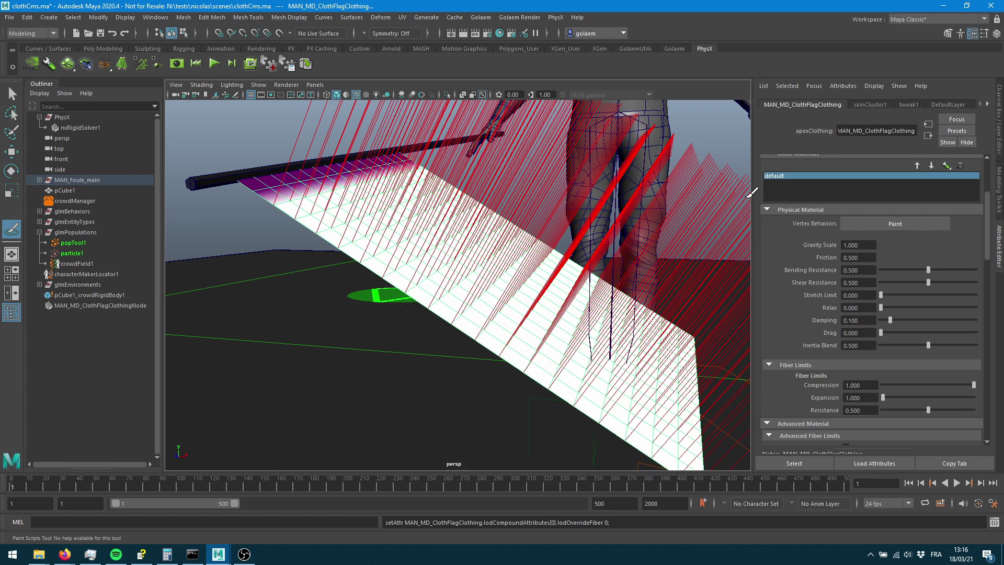
pyautogui.press('q')
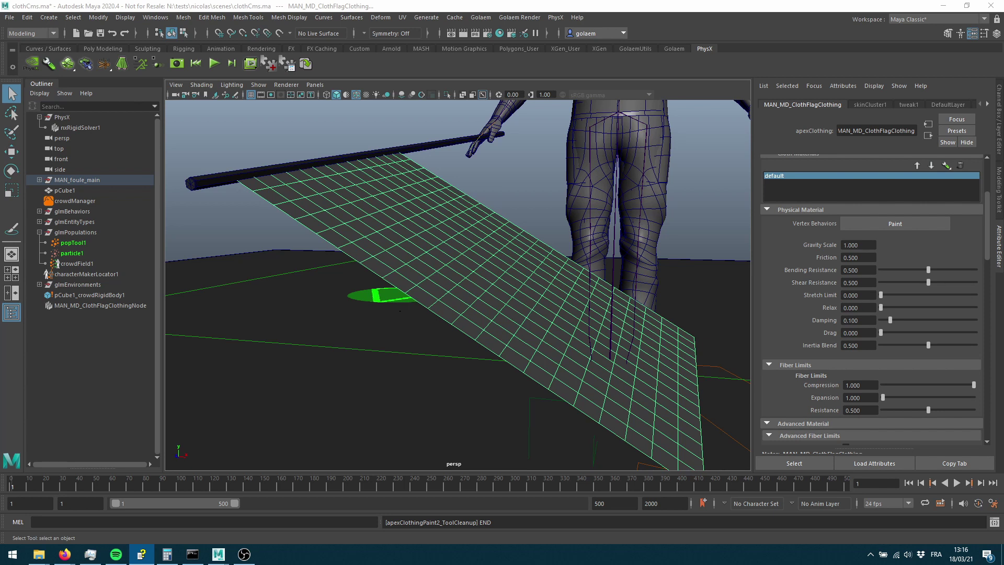
# Step: Set the Gravity Scale of the flag's physical material to 2
pyautogui.click(864, 245)
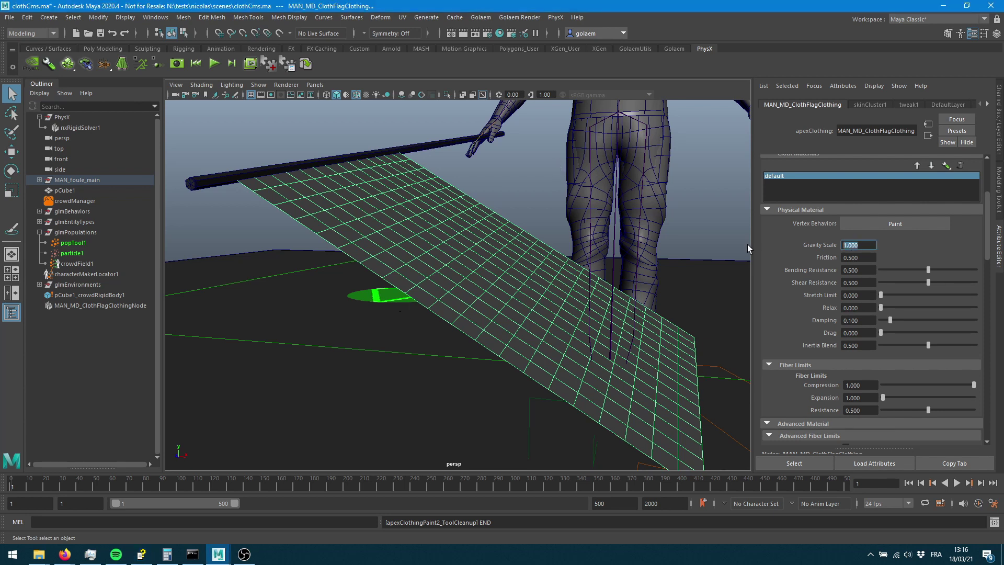
pyautogui.write('2')
pyautogui.press('Tab')
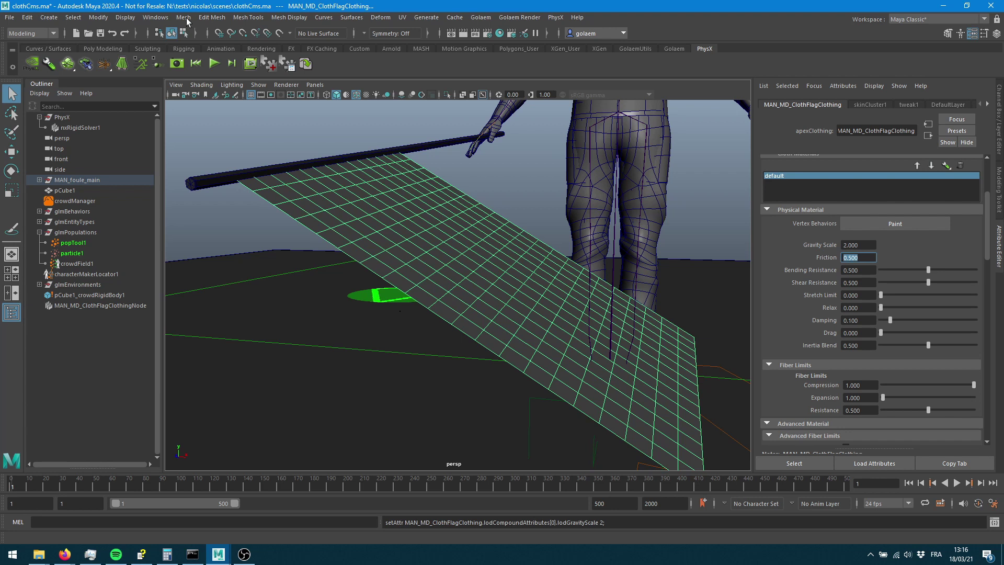
# Step: Play the simulation and watch the flag drape while viewing it together with the character from several angles
pyautogui.click(214, 63)
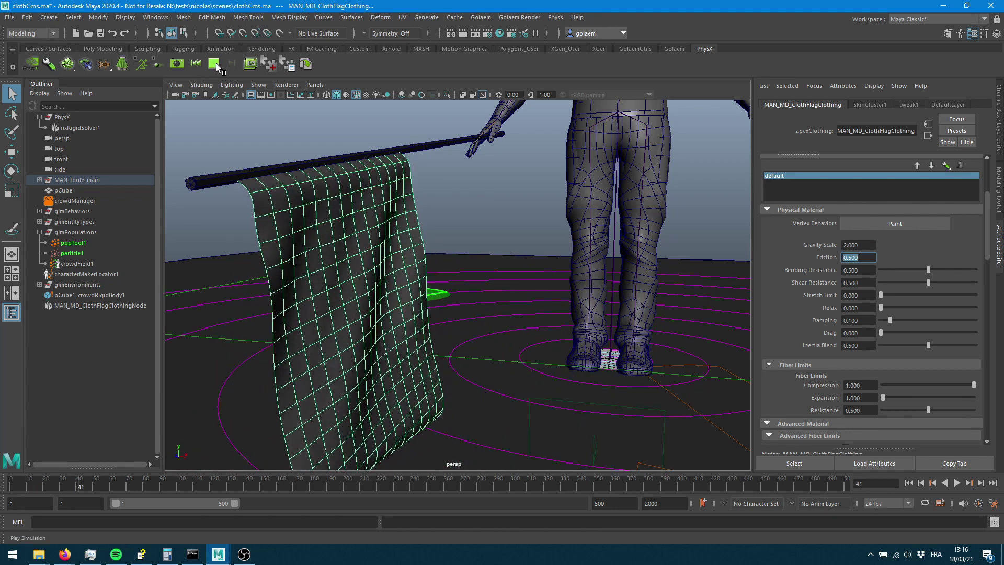
pyautogui.scroll(-3, 408, 372)
pyautogui.keyDown('alt'); pyautogui.moveTo(412, 342); pyautogui.dragTo(430, 314, button='middle'); pyautogui.keyUp('alt')
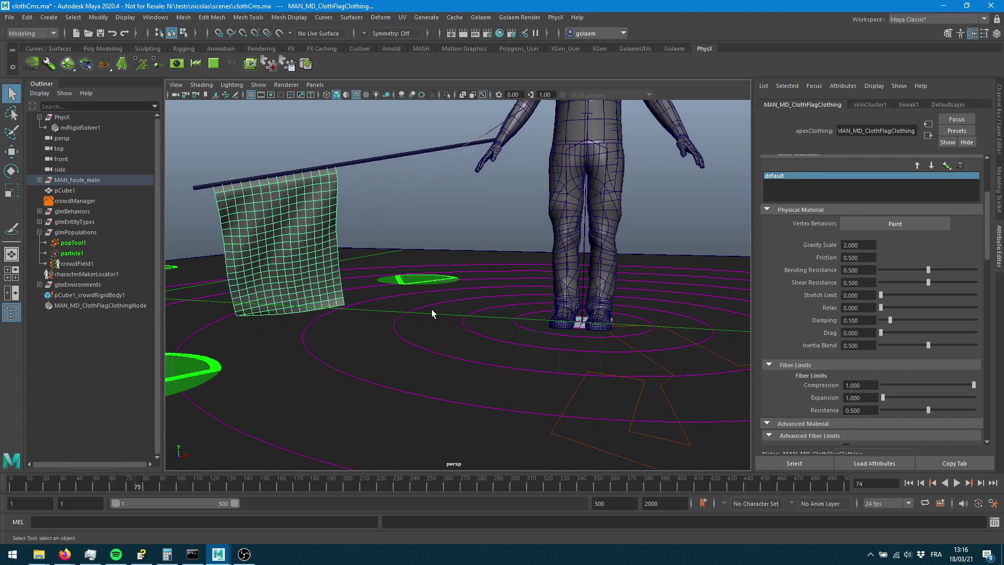
pyautogui.keyDown('alt'); pyautogui.moveTo(413, 337); pyautogui.dragTo(433, 343); pyautogui.keyUp('alt')
pyautogui.keyDown('alt'); pyautogui.moveTo(433, 343); pyautogui.dragTo(404, 332, button='right'); pyautogui.keyUp('alt')
pyautogui.keyDown('alt'); pyautogui.moveTo(404, 332); pyautogui.dragTo(372, 345); pyautogui.keyUp('alt')
pyautogui.scroll(-3, 474, 323)
pyautogui.moveTo(456, 303)
pyautogui.keyDown('alt'); pyautogui.mouseDown(button='middle')
pyautogui.moveTo(434, 327)
pyautogui.moveTo(456, 309)
pyautogui.mouseUp(button='middle'); pyautogui.keyUp('alt')
pyautogui.moveTo(460, 361)
pyautogui.keyDown('alt'); pyautogui.mouseDown()
pyautogui.moveTo(443, 363)
pyautogui.moveTo(450, 349)
pyautogui.mouseUp(); pyautogui.keyUp('alt')
pyautogui.keyDown('alt'); pyautogui.moveTo(450, 350); pyautogui.dragTo(530, 366, button='right'); pyautogui.keyUp('alt')
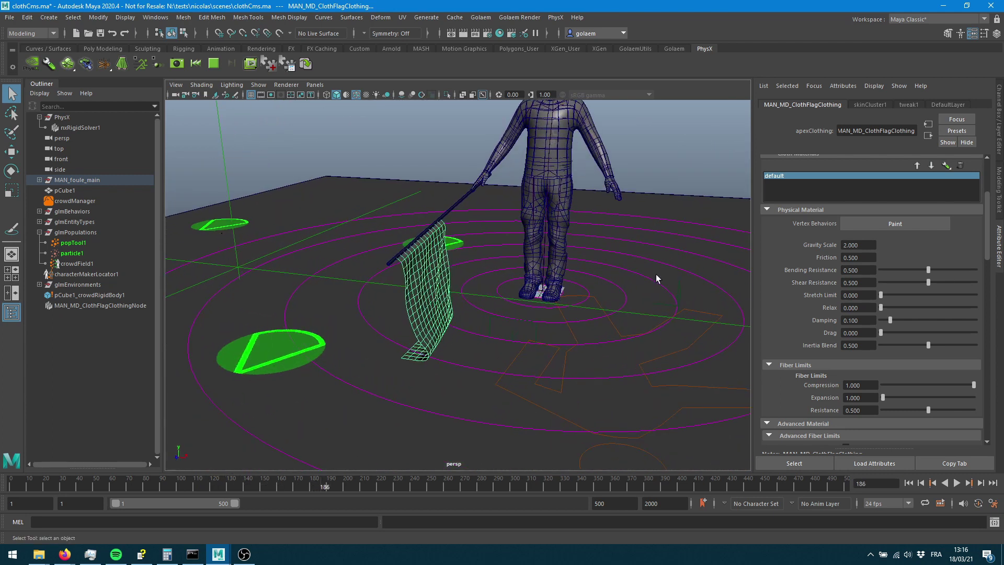
# Step: Set the flag's Gravity Scale to 10 while the simulation is running, and stop the playback
pyautogui.doubleClick(856, 246)
pyautogui.write('10')
pyautogui.press('Tab')
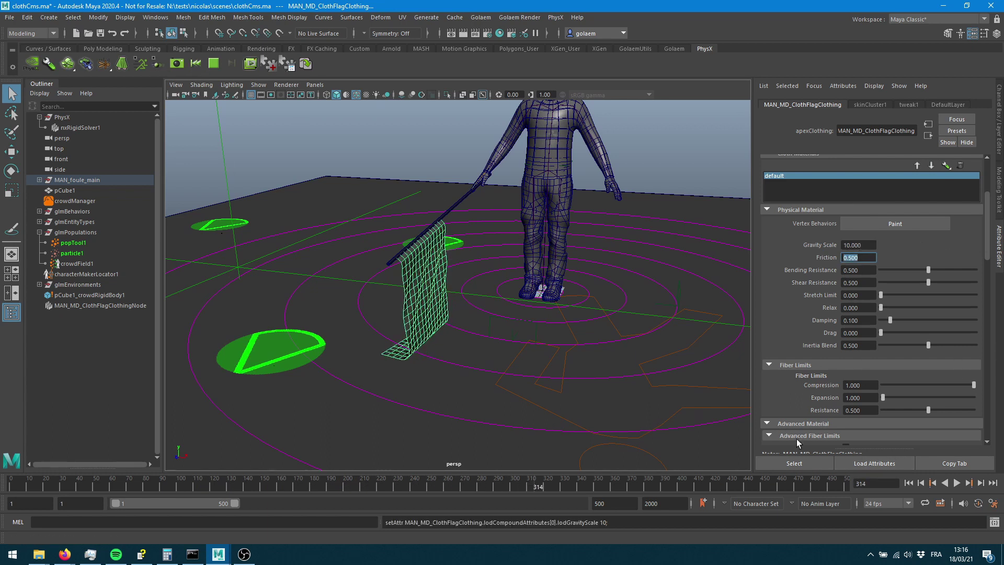
pyautogui.click(213, 63)
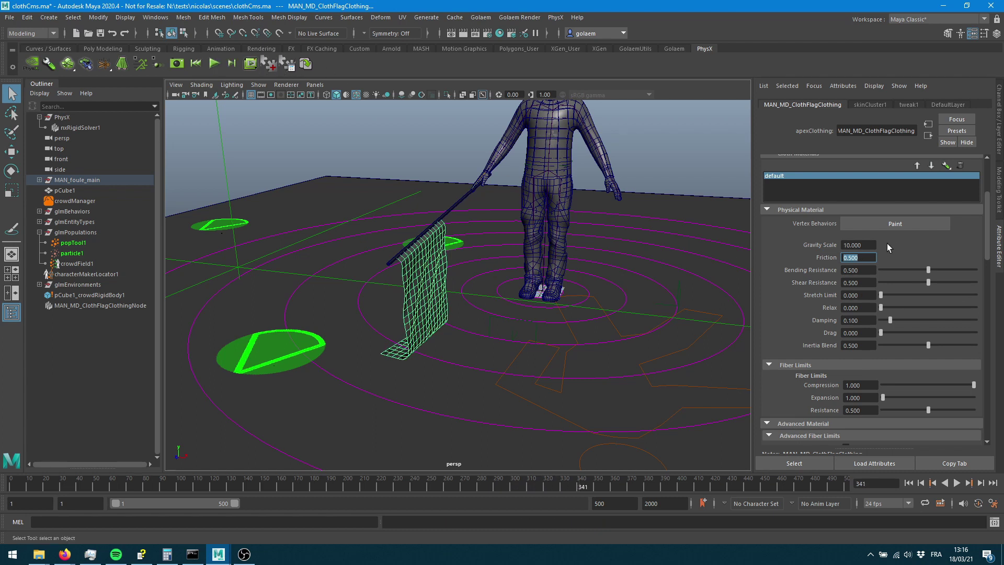
# Step: Replay the simulation, also restarting it from the first frame, to check how the flag falls under the stronger gravity
pyautogui.click(214, 64)
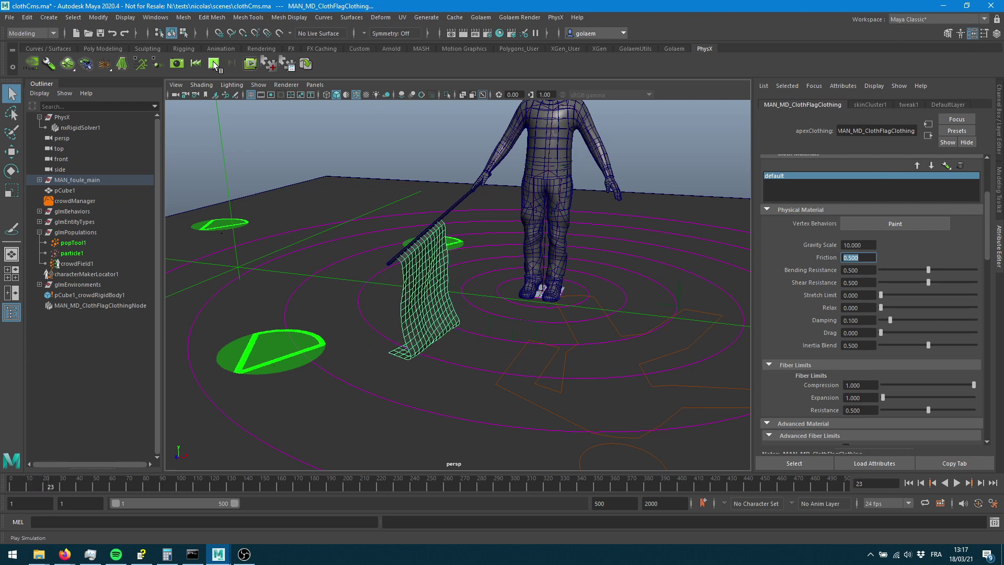
pyautogui.click(213, 63)
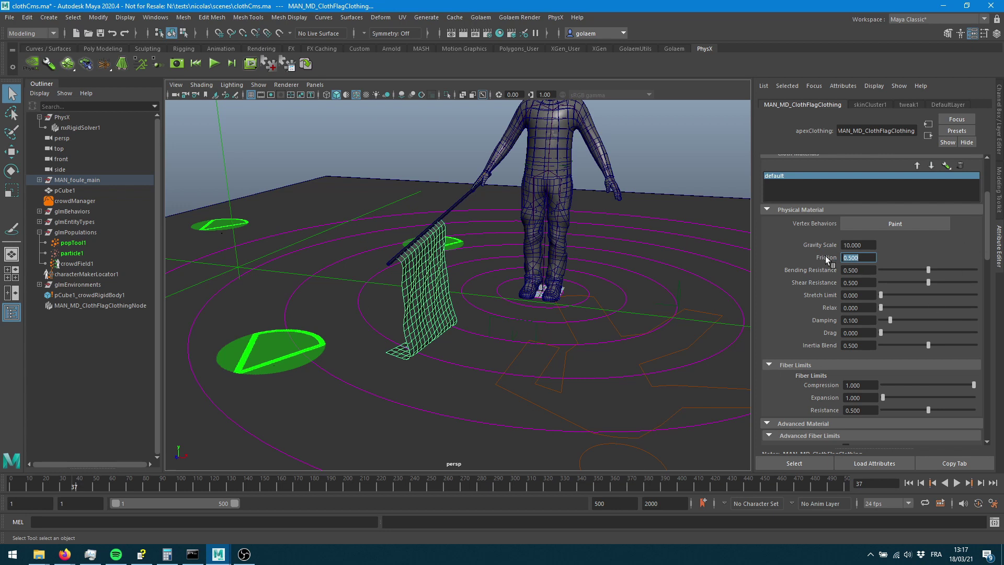
pyautogui.click(196, 63)
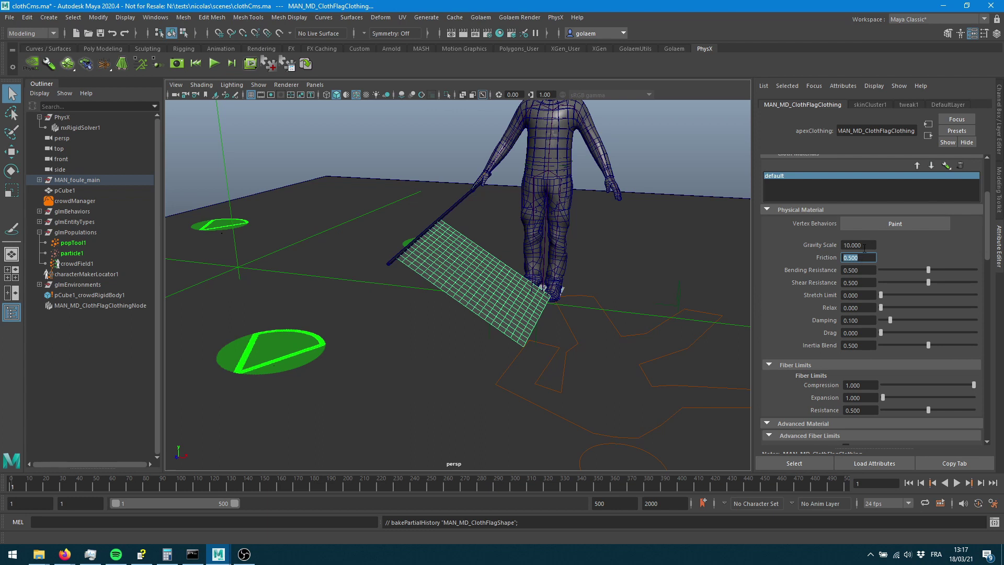
pyautogui.click(214, 63)
pyautogui.click(213, 63)
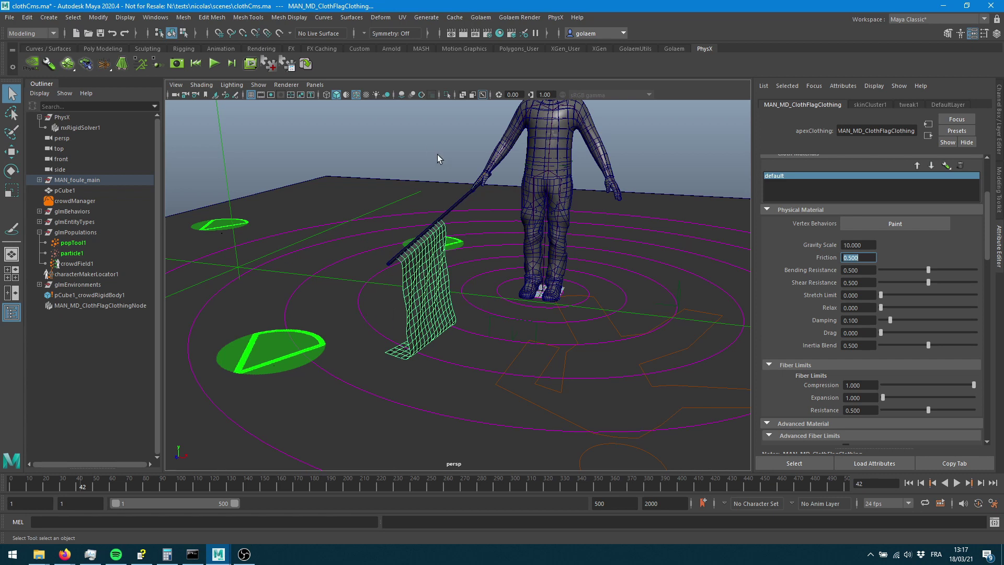
# Step: Reduce the Gravity Scale of the flag's physical material to 0.1
pyautogui.click(865, 245)
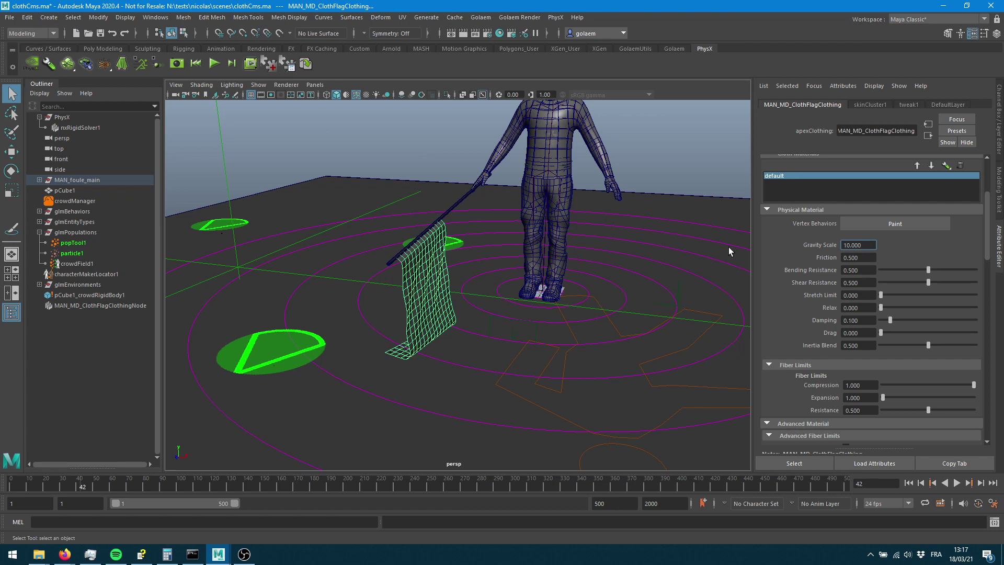
pyautogui.press('BackSpace')
pyautogui.press('BackSpace')
pyautogui.press('BackSpace')
pyautogui.press('BackSpace')
pyautogui.press('BackSpace')
pyautogui.press('BackSpace')
pyautogui.write('0.1')
pyautogui.press('Tab')
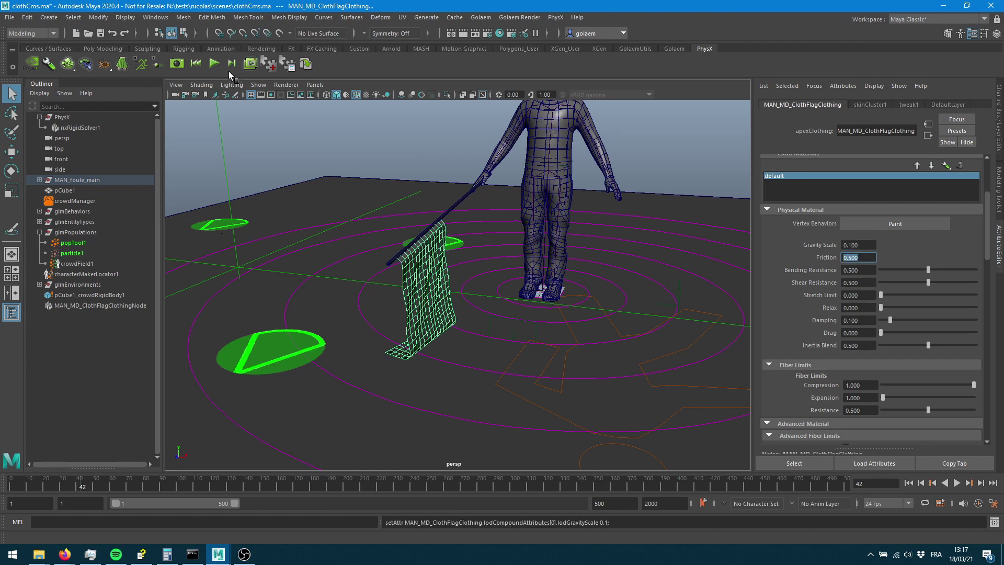
# Step: Rewind and run the simulation to observe how the flag falls under weak gravity, and stop it
pyautogui.click(196, 64)
pyautogui.click(212, 64)
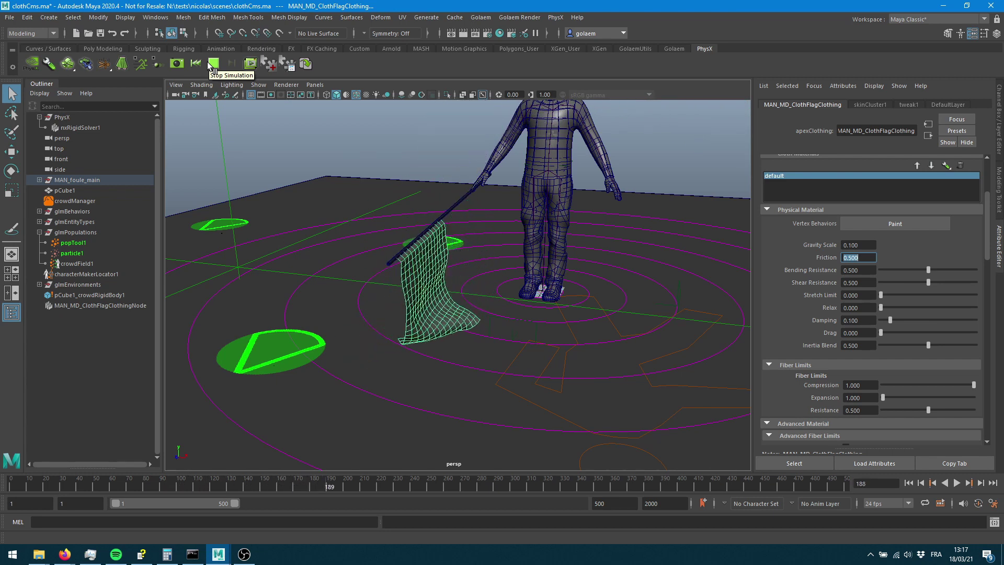
pyautogui.click(213, 64)
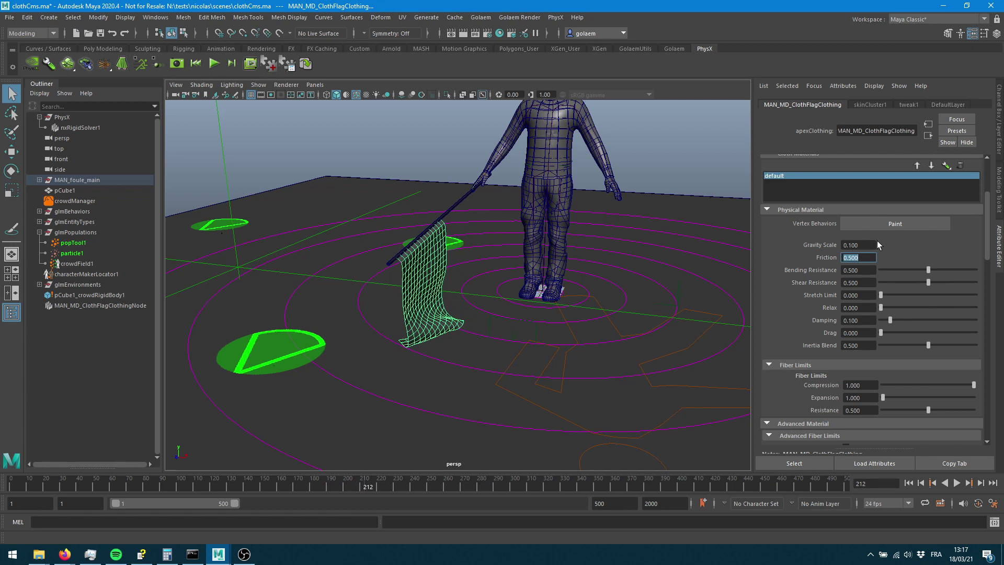
# Step: Restore the Gravity Scale of the flag's physical material to 1
pyautogui.moveTo(872, 244); pyautogui.dragTo(816, 242)
pyautogui.write('1')
pyautogui.press('Tab')
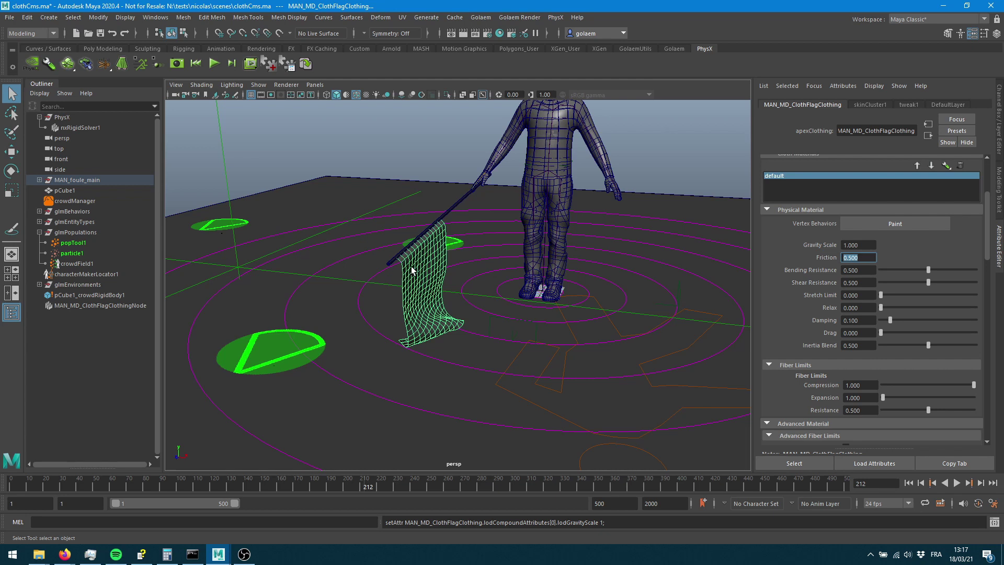
# Step: Lower the Friction of the flag's physical material to 0.01
pyautogui.keyDown('alt'); pyautogui.moveTo(641, 387); pyautogui.dragTo(528, 347); pyautogui.keyUp('alt')
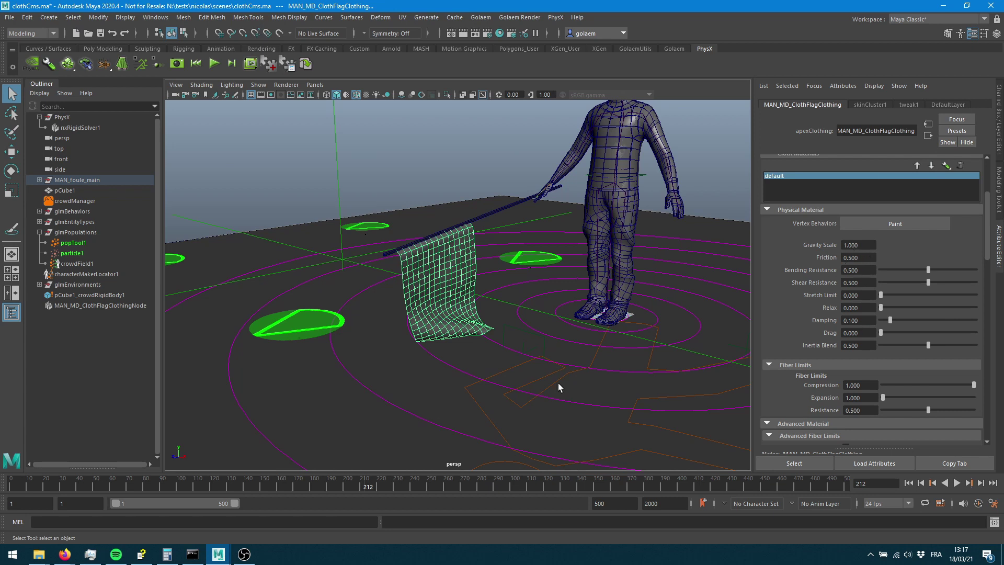
pyautogui.click(865, 258)
pyautogui.write('0.01')
pyautogui.press('Tab')
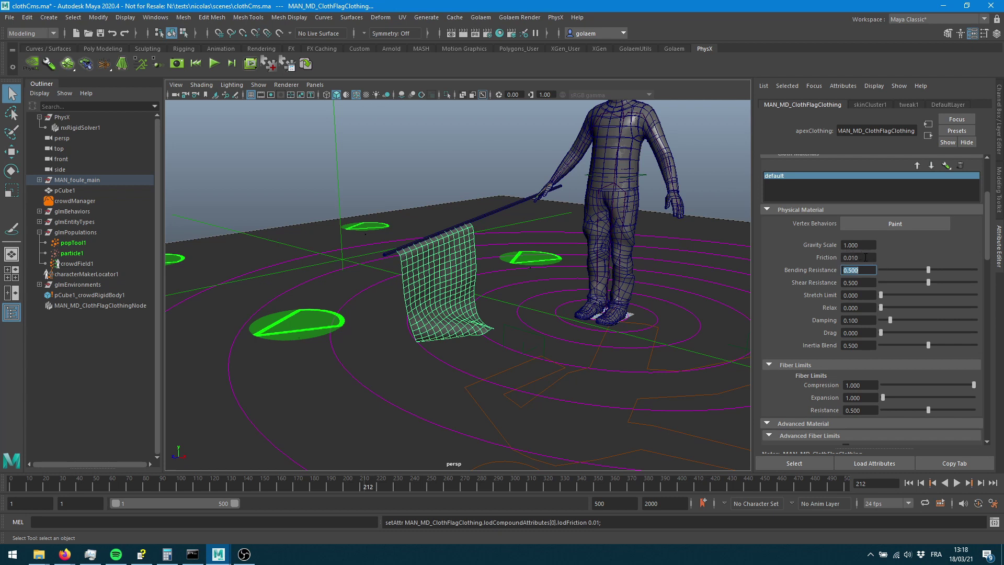
# Step: Rewind to the first frame, run the simulation to observe how the low-friction flag slides on the ground, and stop it
pyautogui.click(957, 483)
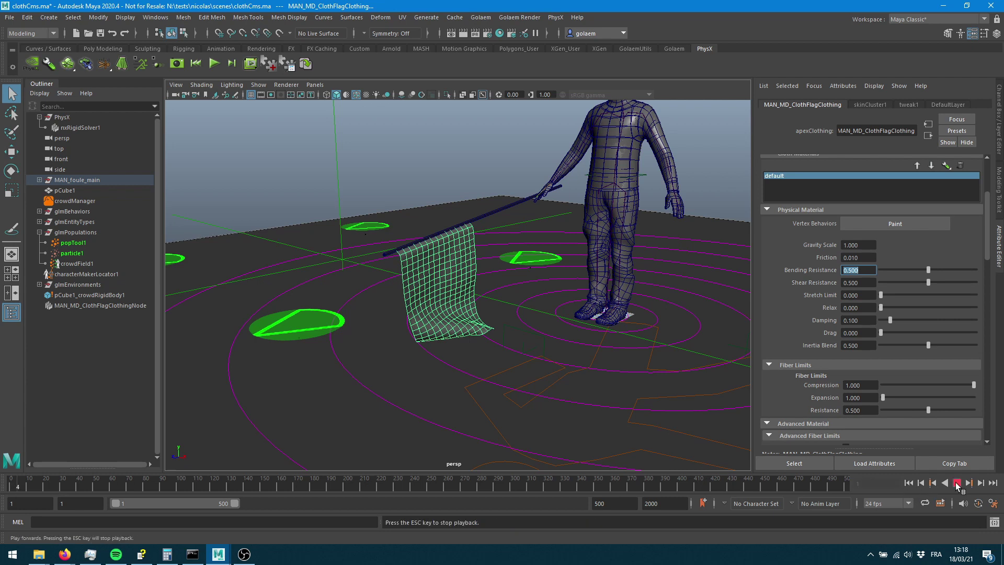
pyautogui.click(956, 482)
pyautogui.click(909, 483)
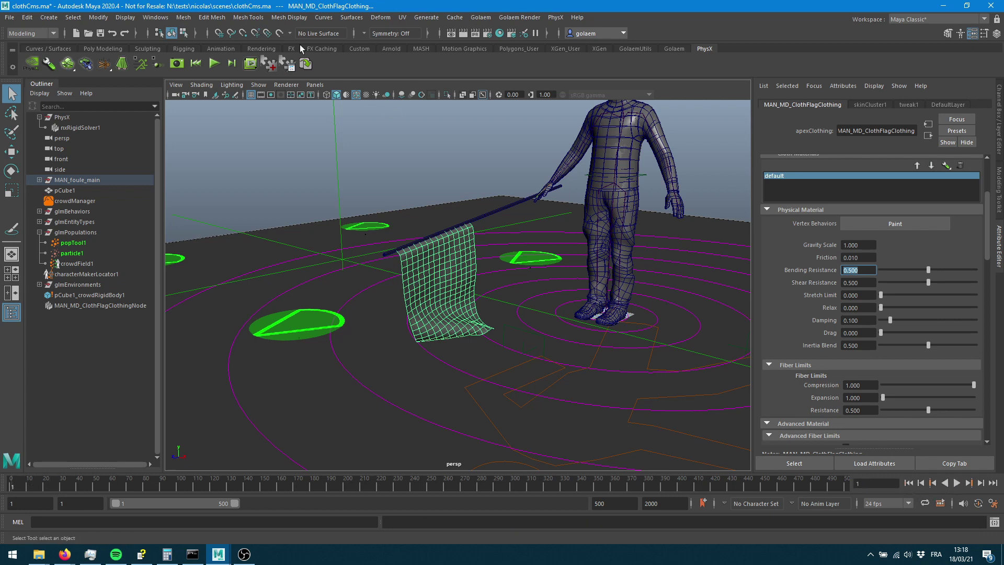
pyautogui.click(197, 67)
pyautogui.click(213, 65)
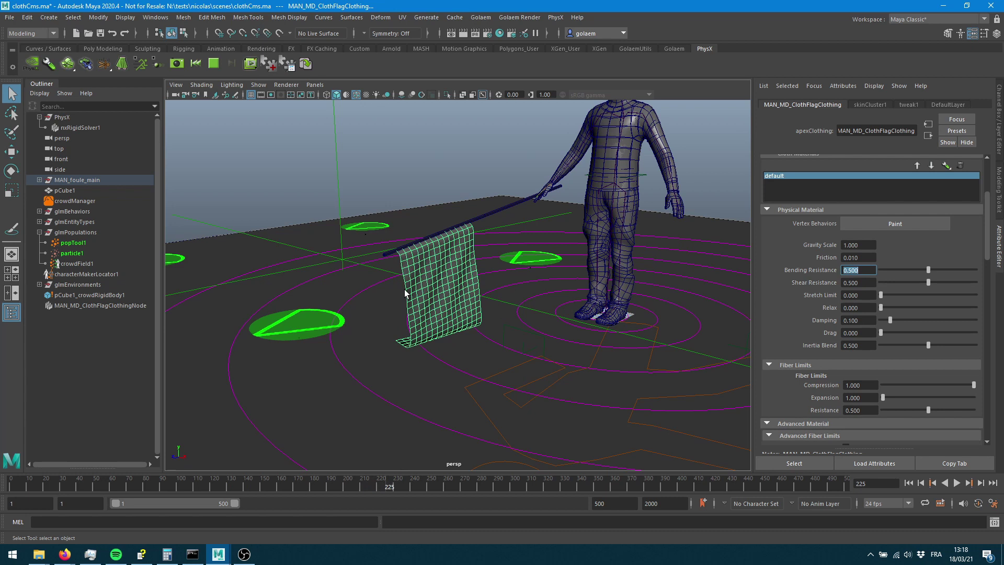
pyautogui.click(213, 65)
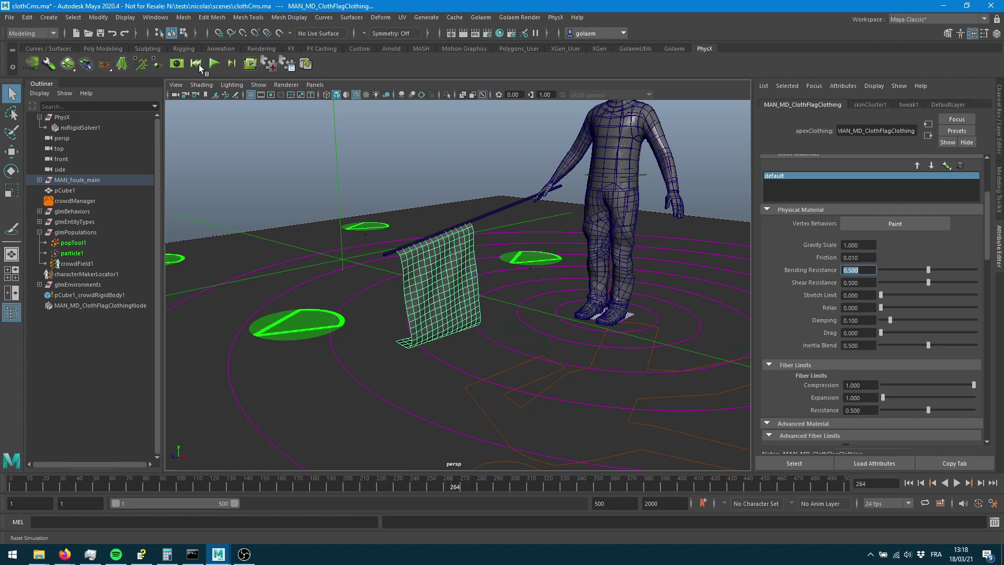
# Step: Reset the simulation, raise the flag's Friction to 0.99, and run it to compare the contact with the ground
pyautogui.click(197, 64)
pyautogui.doubleClick(858, 258)
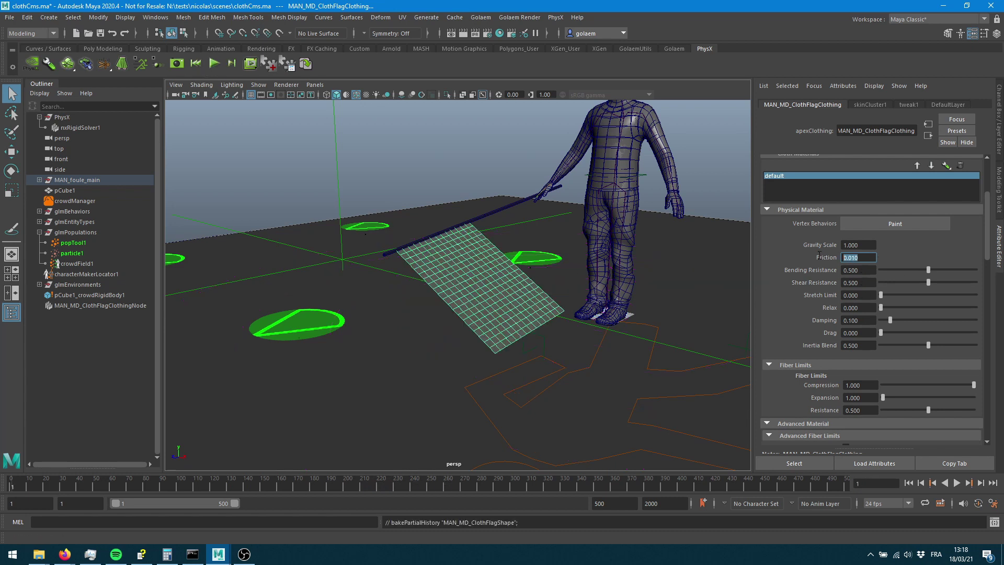
pyautogui.write('0.99')
pyautogui.press('Tab')
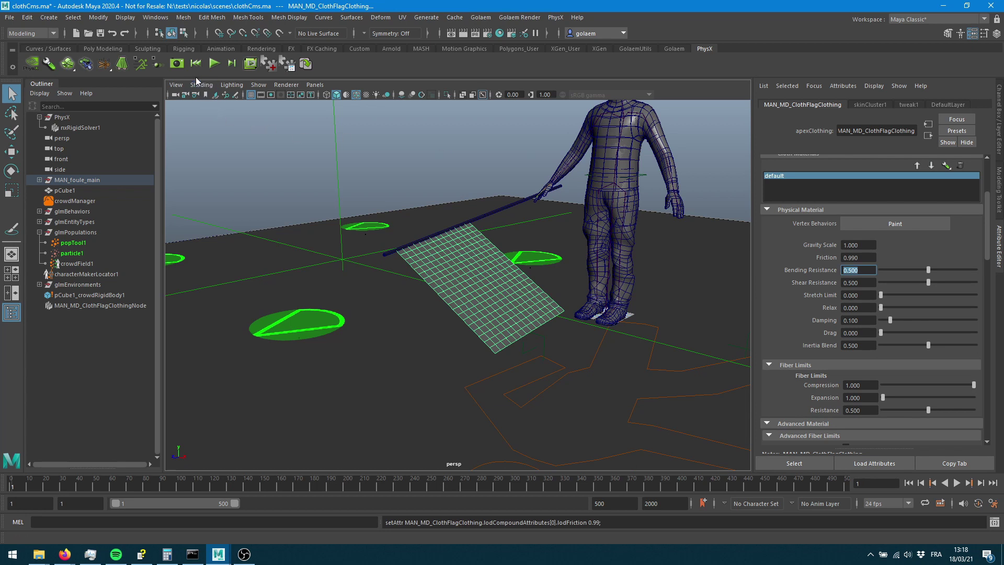
pyautogui.click(213, 62)
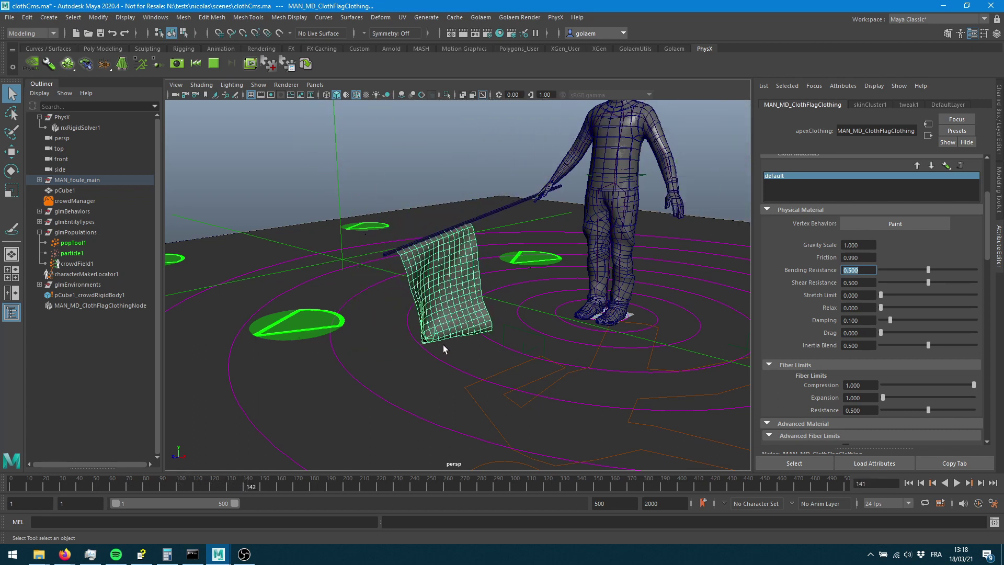
pyautogui.click(213, 63)
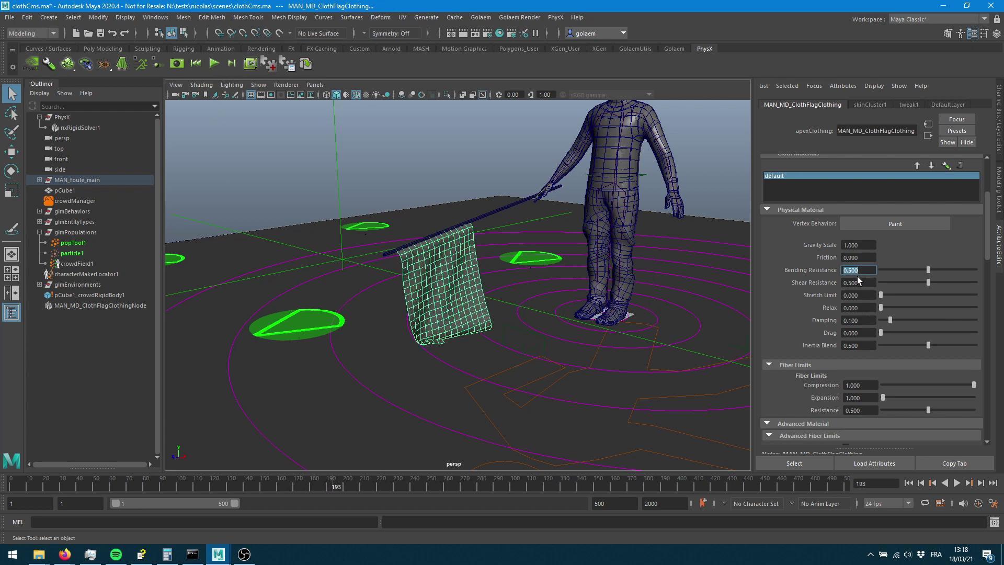
# Step: Select pCube1_crowdRigidBody1 and frame it to examine the ground's rigid body friction attributes
pyautogui.click(105, 294)
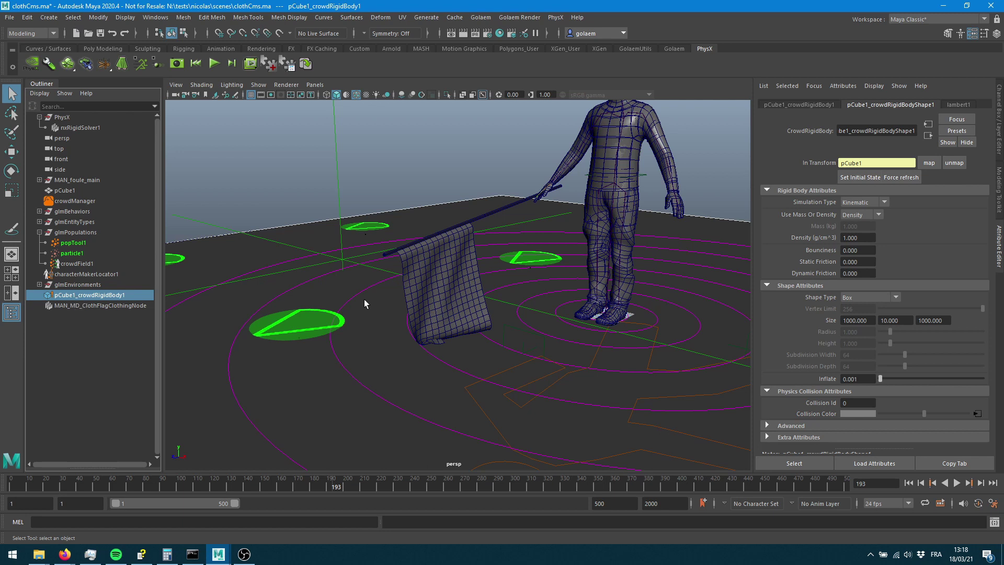
pyautogui.press('f')
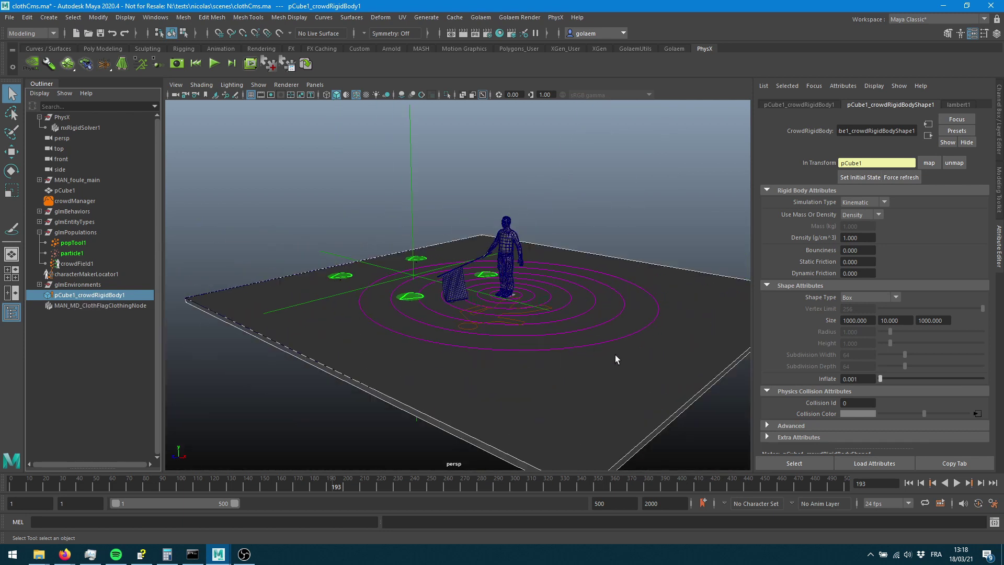
pyautogui.scroll(5, 618, 361)
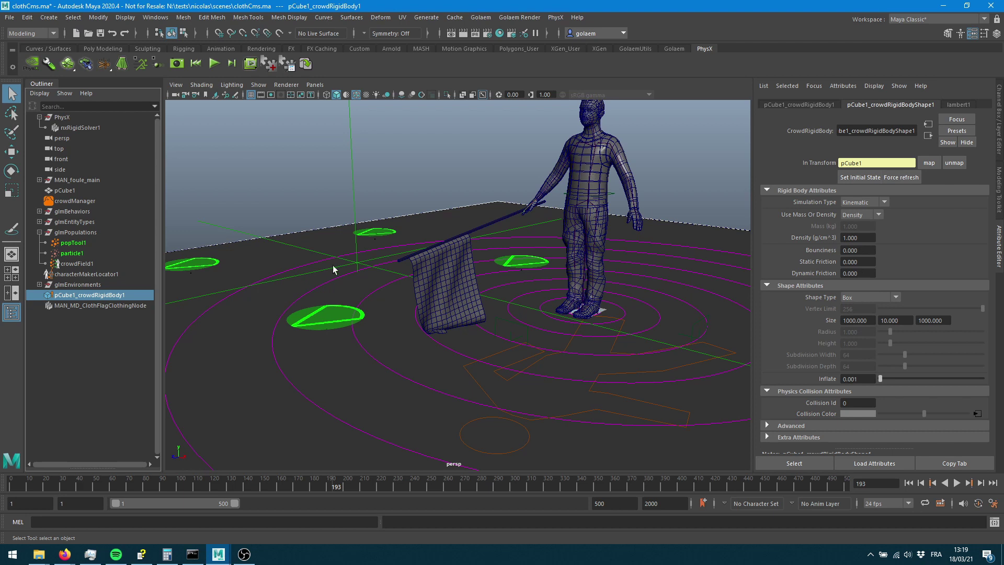
# Step: Reselect the flag's clothing node and set its physical material Friction to 0.2
pyautogui.click(67, 305)
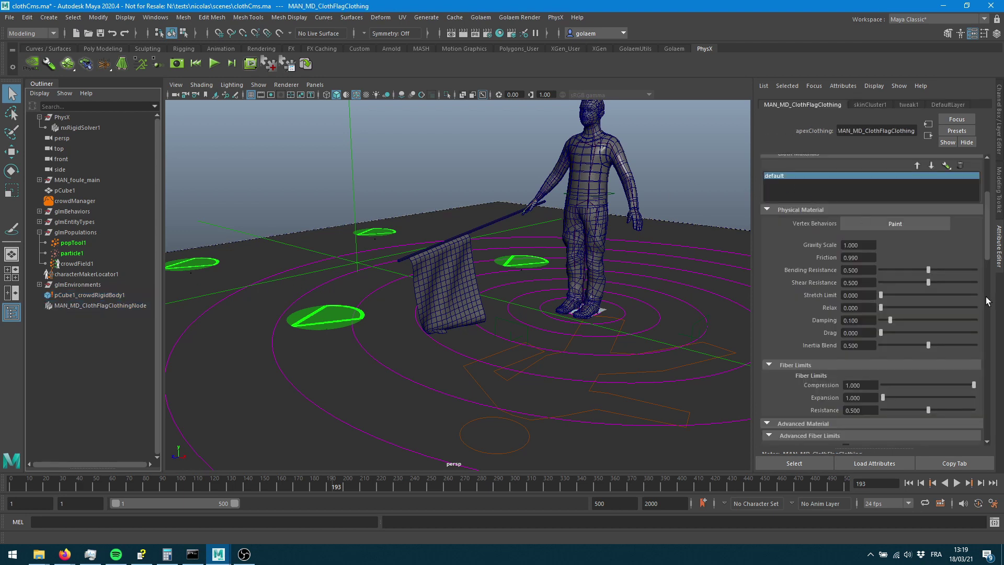
pyautogui.click(864, 261)
pyautogui.write('0.2')
pyautogui.press('Tab')
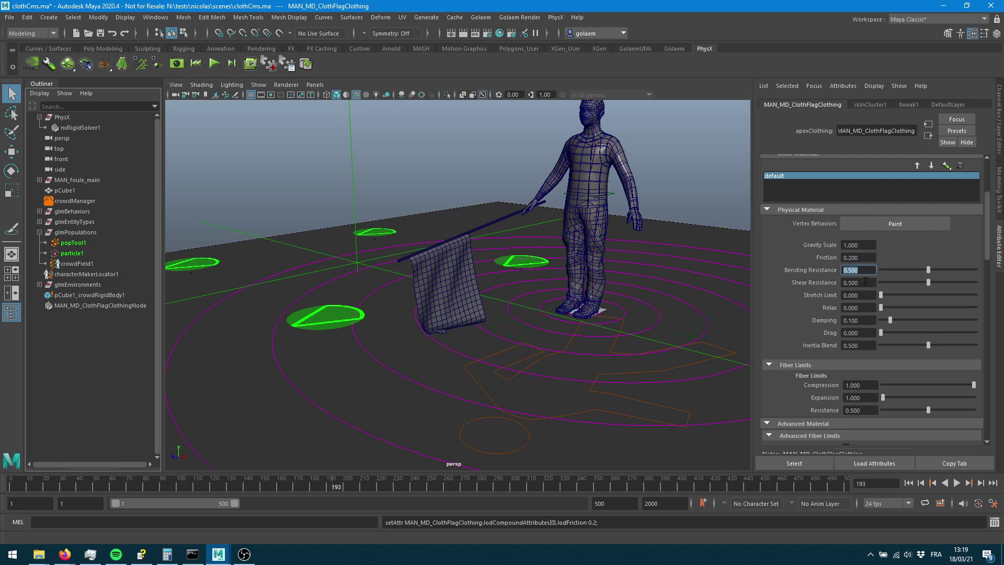
# Step: Set the flag's Bending Resistance to 0 and run the simulation to see how it folds
pyautogui.keyDown('alt'); pyautogui.moveTo(423, 285); pyautogui.dragTo(638, 277, button='right'); pyautogui.keyUp('alt')
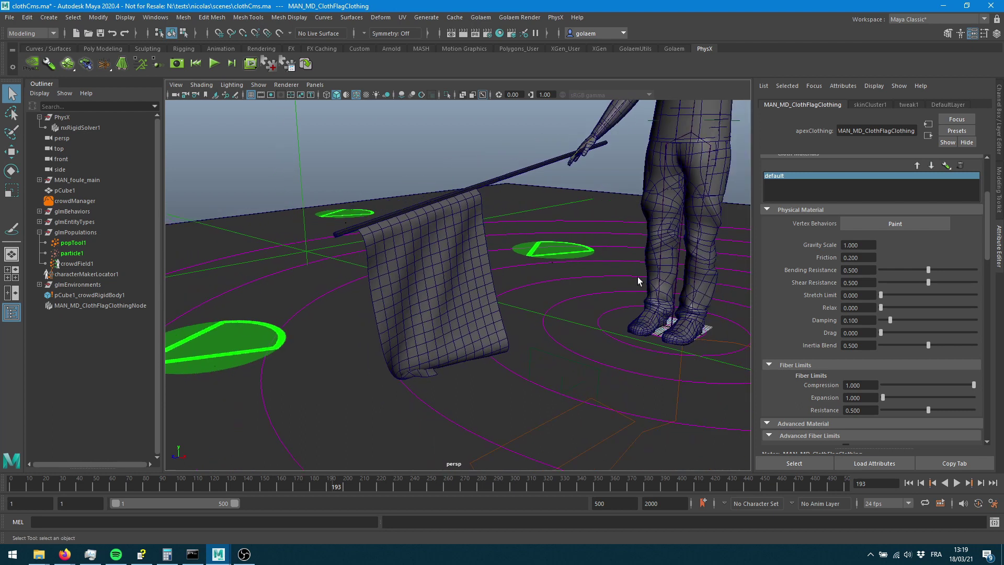
pyautogui.keyDown('alt'); pyautogui.moveTo(554, 278); pyautogui.dragTo(551, 300); pyautogui.keyUp('alt')
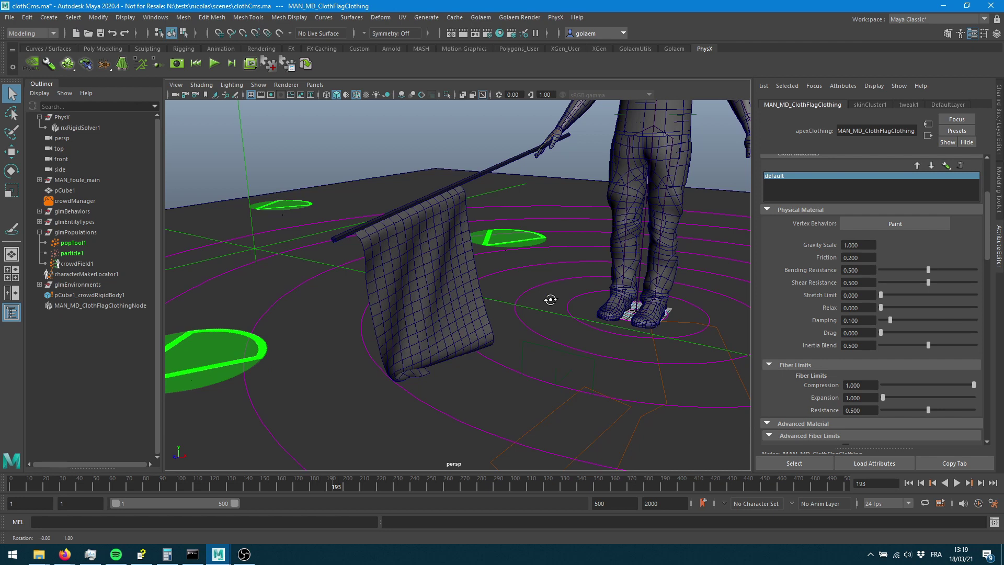
pyautogui.moveTo(550, 299)
pyautogui.keyDown('alt'); pyautogui.mouseDown()
pyautogui.moveTo(572, 292)
pyautogui.moveTo(558, 298)
pyautogui.mouseUp(); pyautogui.keyUp('alt')
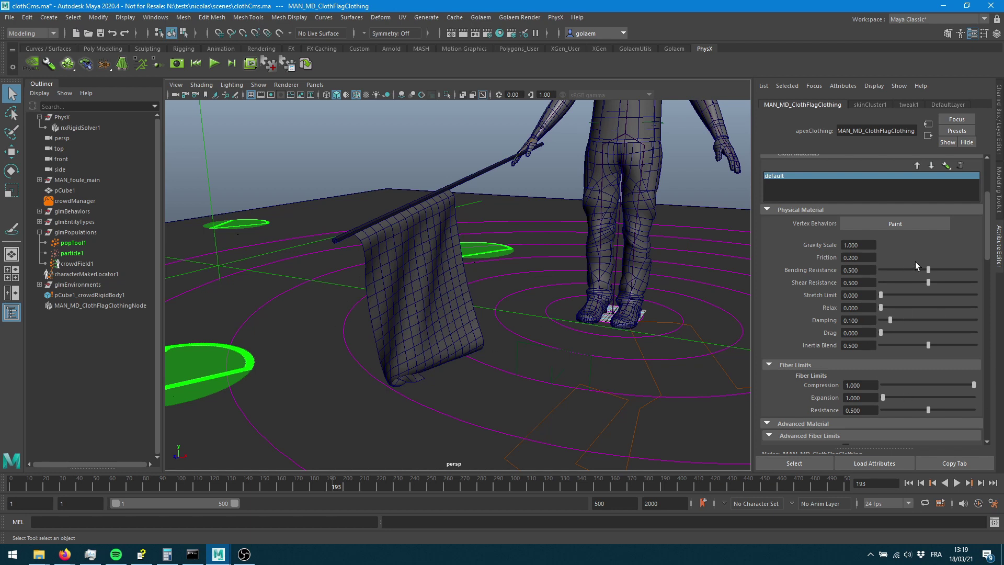
pyautogui.moveTo(930, 272); pyautogui.dragTo(865, 273)
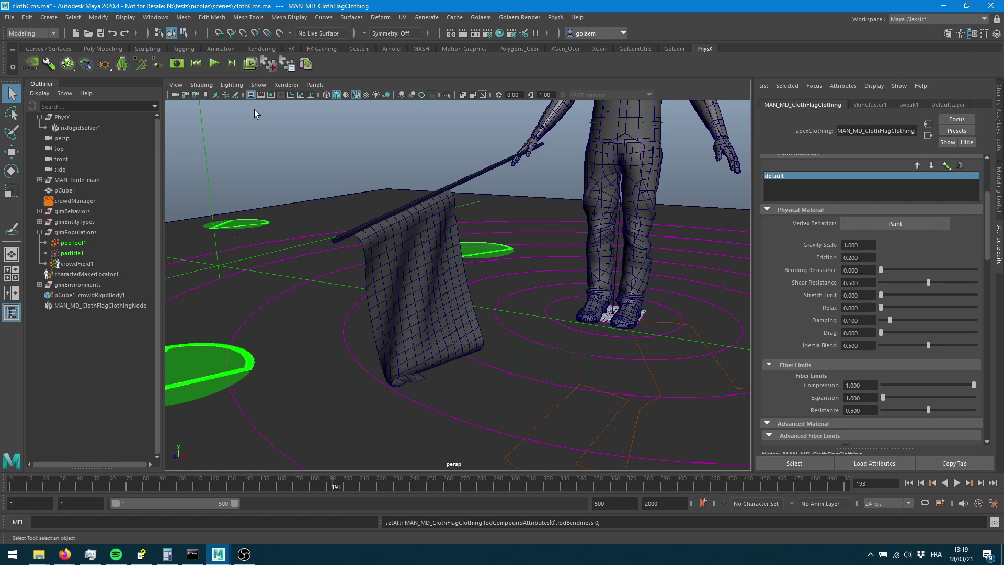
pyautogui.click(214, 64)
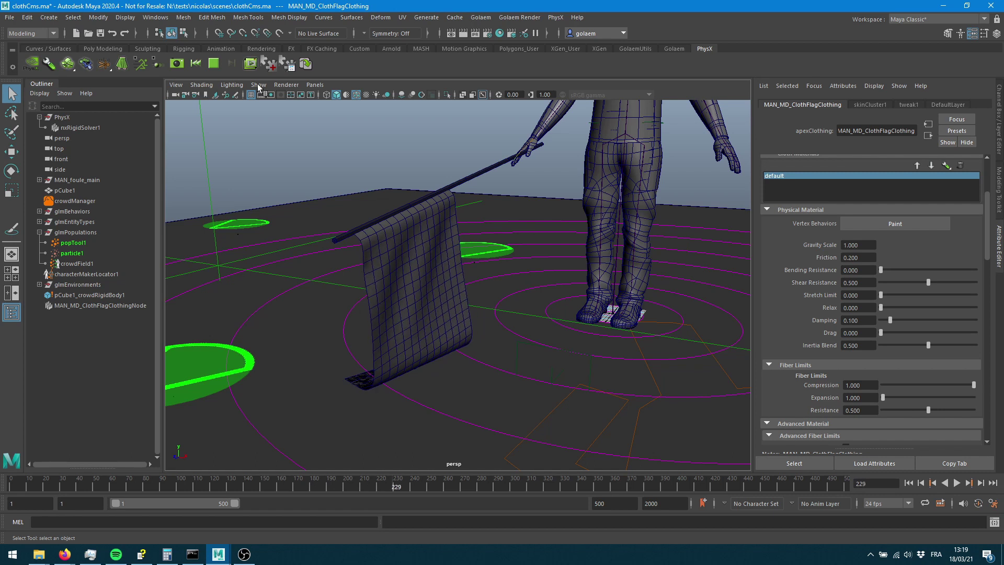
# Step: Rerun the simulation with the flag's Bending Resistance at 1, and reduce it to 0 while the simulation plays
pyautogui.moveTo(881, 270); pyautogui.dragTo(976, 270)
pyautogui.click(197, 64)
pyautogui.click(215, 64)
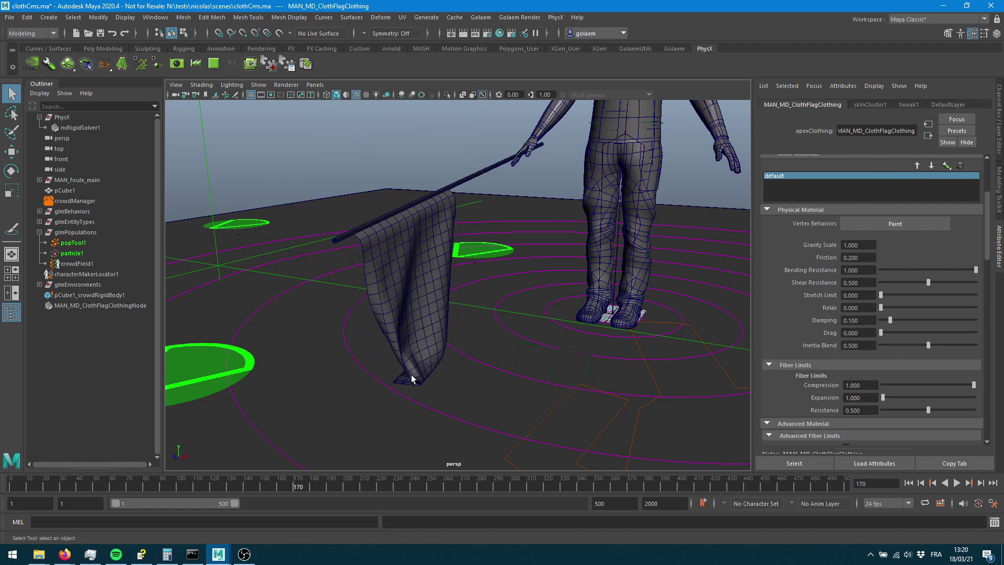
pyautogui.keyDown('alt'); pyautogui.moveTo(446, 307); pyautogui.dragTo(377, 362); pyautogui.keyUp('alt')
pyautogui.moveTo(976, 271); pyautogui.dragTo(839, 280)
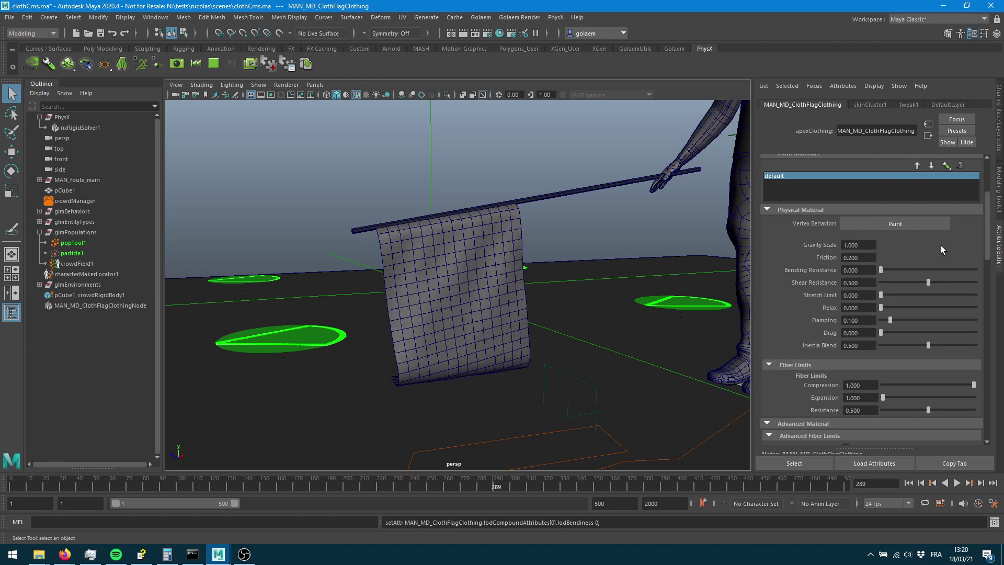
# Step: Restore the flag's Bending Resistance to 0.5, and stop and reset the simulation
pyautogui.click(858, 270)
pyautogui.write('0.5')
pyautogui.press('Tab')
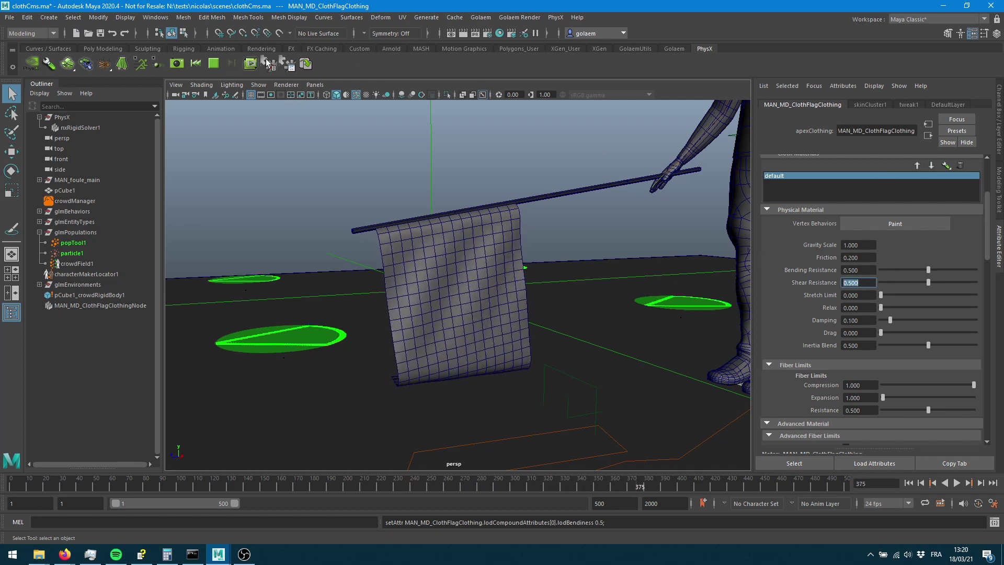
pyautogui.click(213, 64)
pyautogui.click(195, 63)
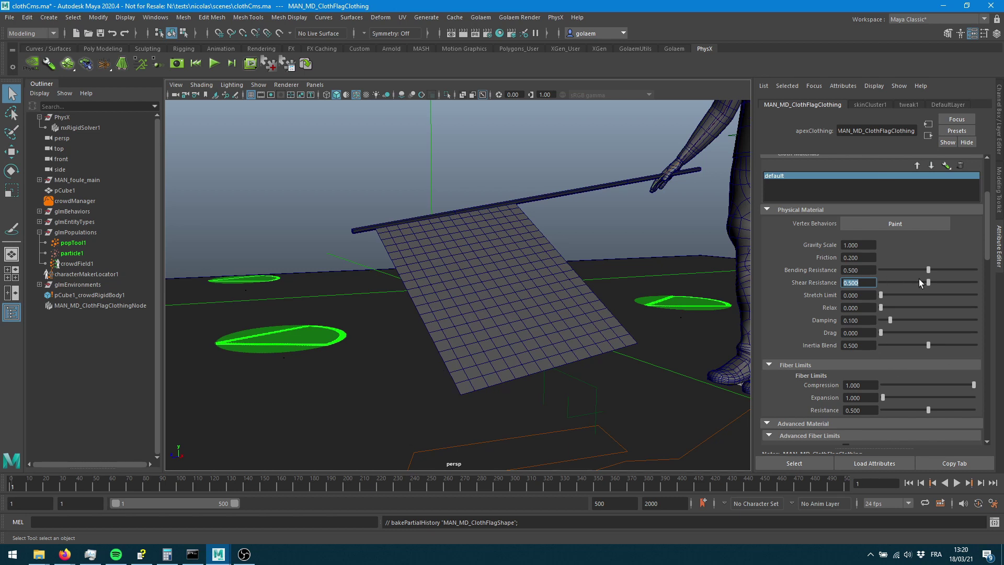
# Step: Run the simulation with the flag's Shear Resistance at 0 and again at 1 to compare the drape
pyautogui.moveTo(919, 279); pyautogui.dragTo(853, 282)
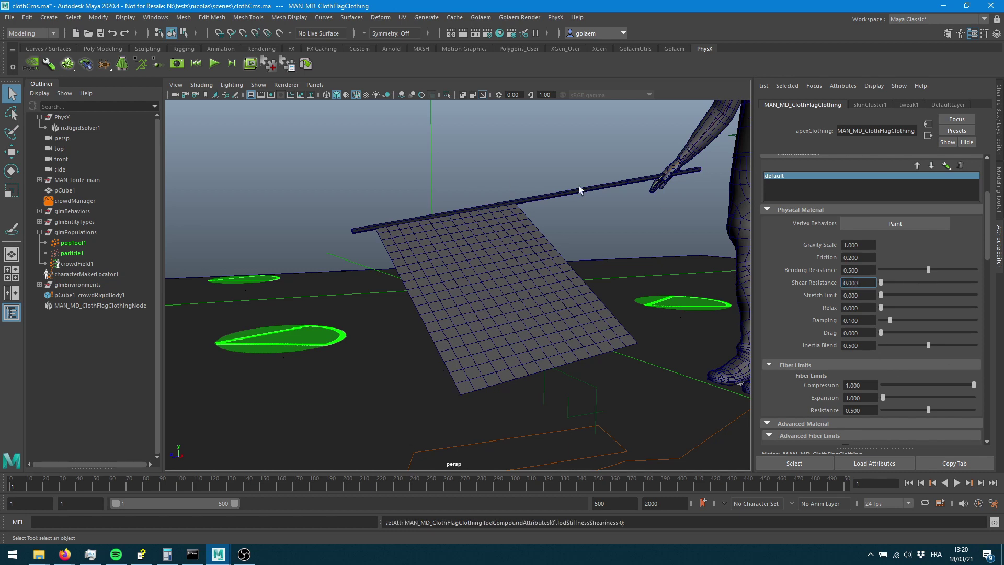
pyautogui.click(214, 63)
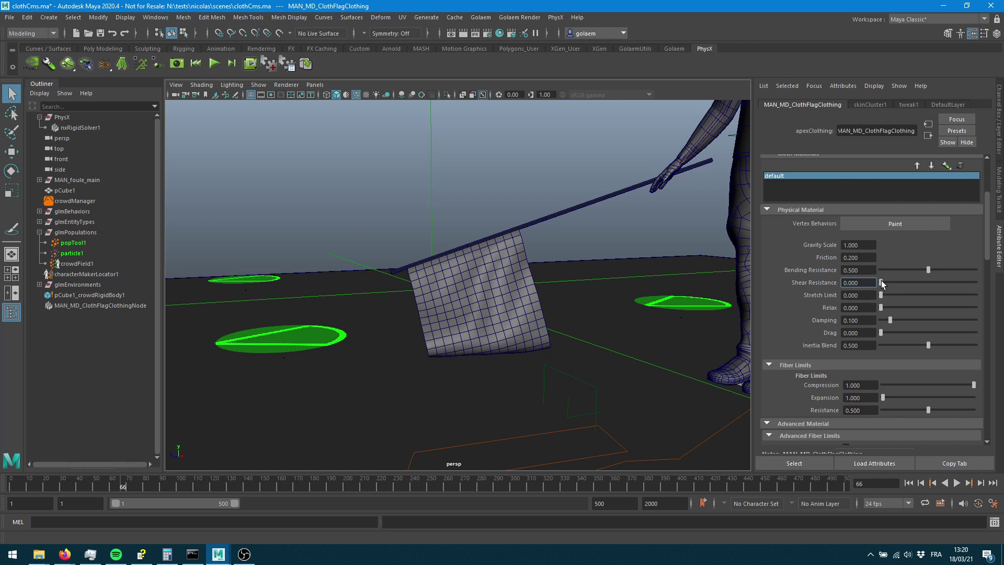
pyautogui.moveTo(891, 283); pyautogui.dragTo(984, 284)
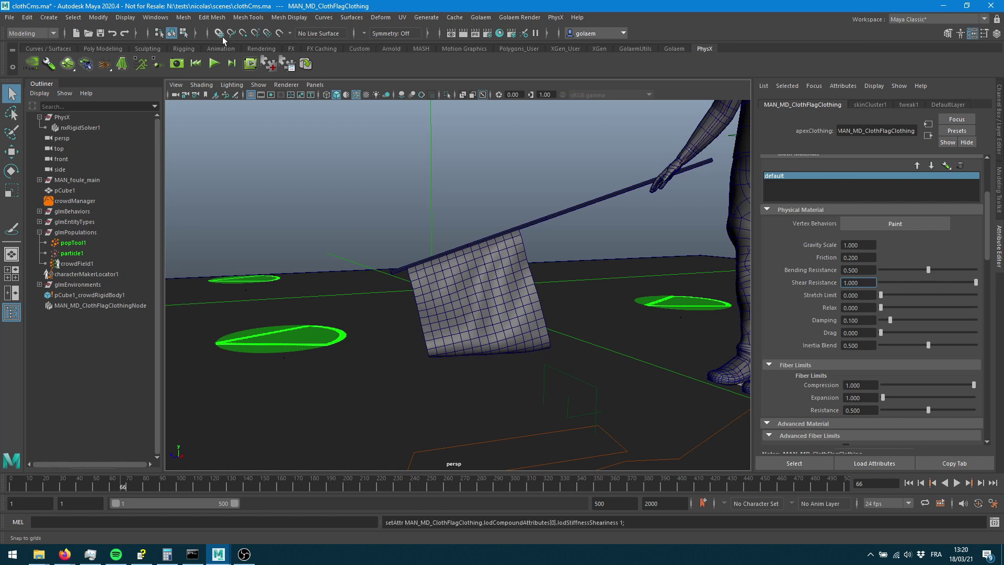
pyautogui.click(214, 63)
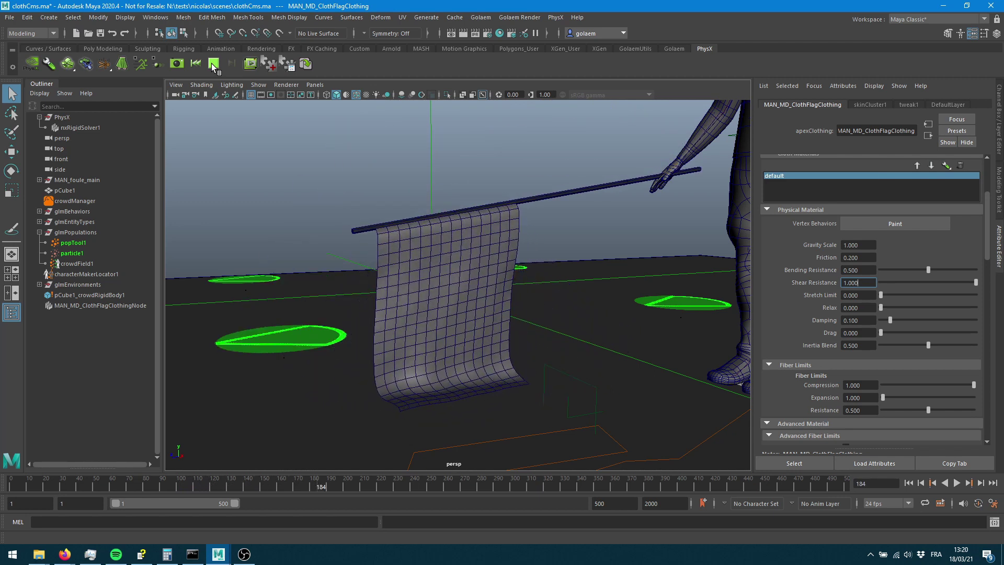
pyautogui.click(213, 63)
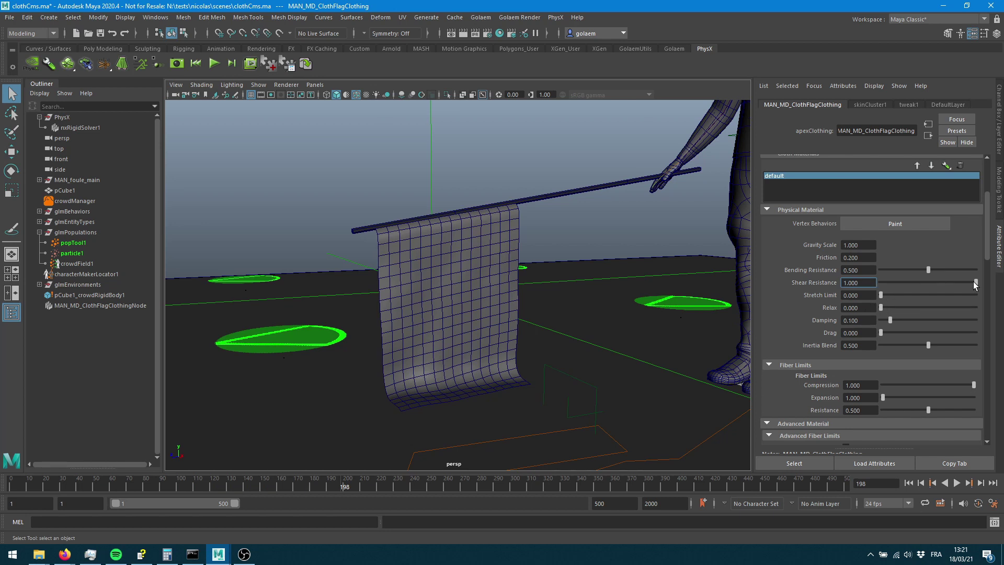
# Step: Restore the Shear Resistance of the flag's physical material to 0.5
pyautogui.doubleClick(868, 284)
pyautogui.write('0.5')
pyautogui.press('Tab')
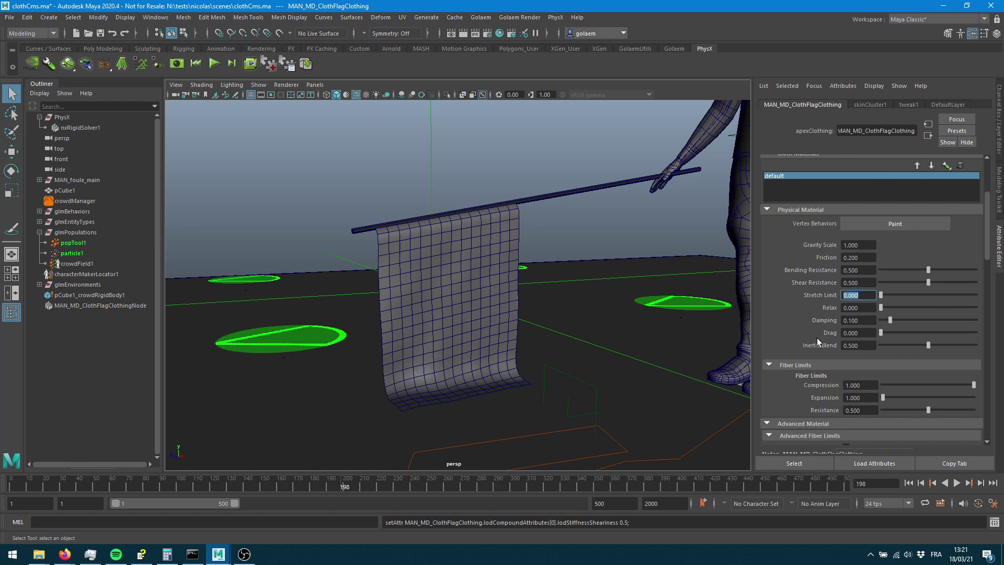
# Step: Set the Stretch Limit of the flag's physical material to 0.5
pyautogui.click(860, 295)
pyautogui.press('BackSpace')
pyautogui.press('BackSpace')
pyautogui.press('BackSpace')
pyautogui.write('5')
pyautogui.press('Tab')
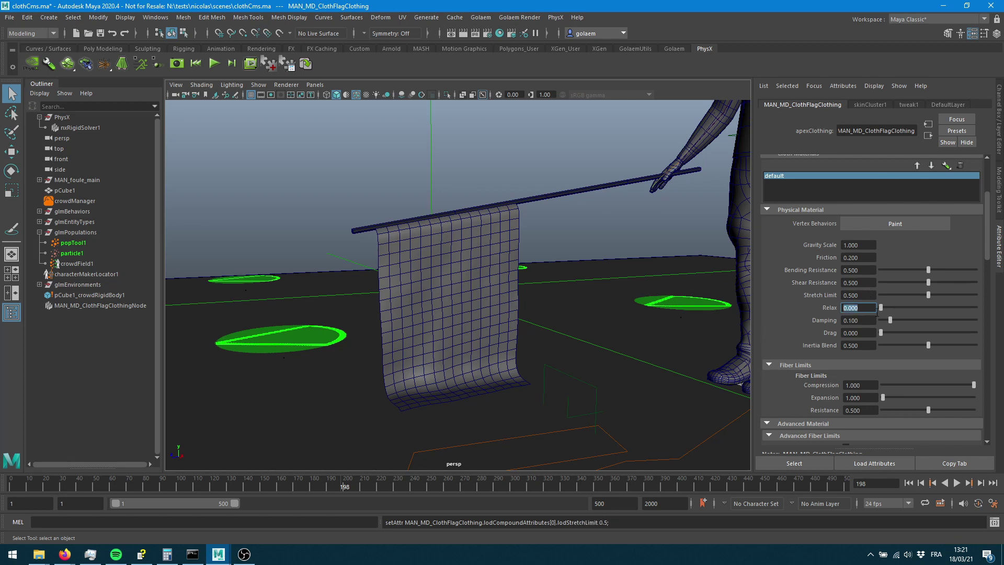
# Step: Raise the flag's Stretch Limit to 1 and its Gravity Scale to 10
pyautogui.click(863, 295)
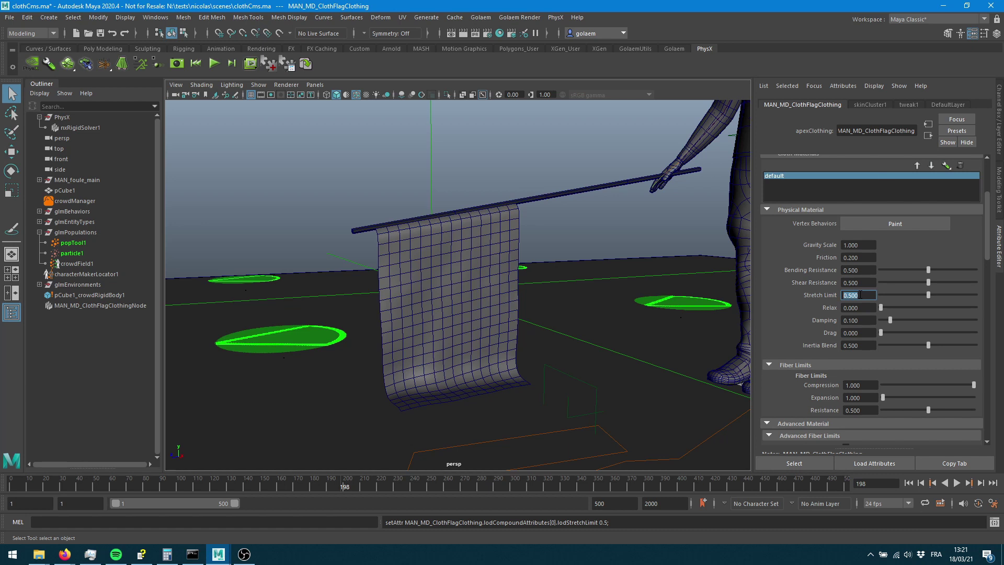
pyautogui.write('1')
pyautogui.press('Return')
pyautogui.click(858, 245)
pyautogui.write('10')
pyautogui.press('Tab')
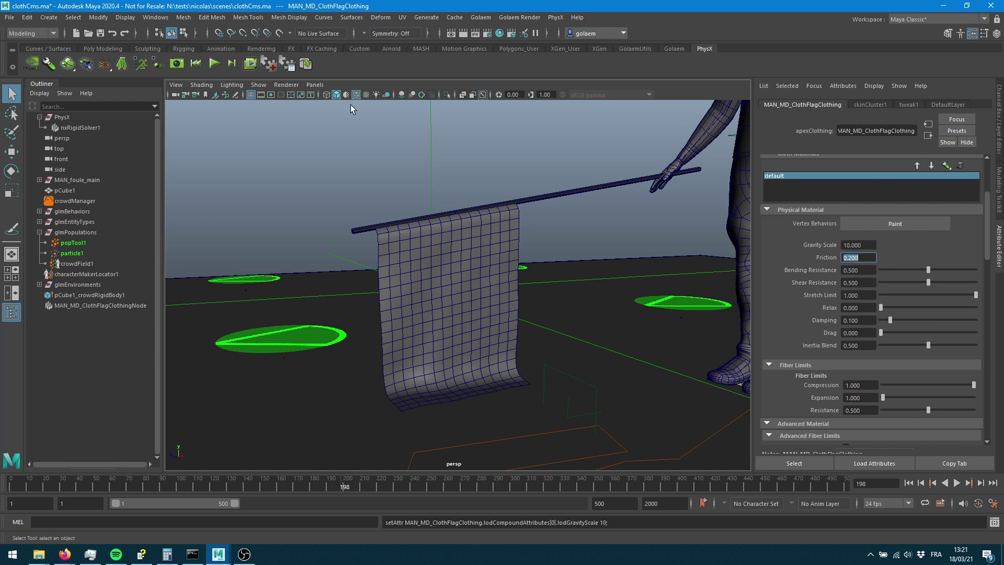
# Step: Reset and run the simulation, stop it, and inspect the flag's stretching up close near the pole
pyautogui.click(197, 64)
pyautogui.click(213, 63)
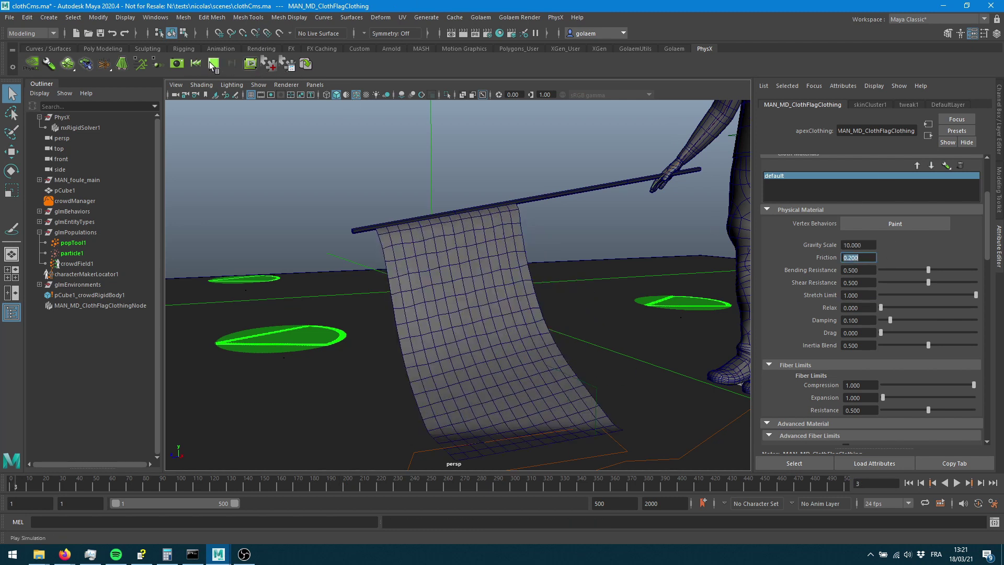
pyautogui.click(210, 61)
pyautogui.keyDown('alt'); pyautogui.moveTo(493, 296); pyautogui.dragTo(394, 230); pyautogui.keyUp('alt')
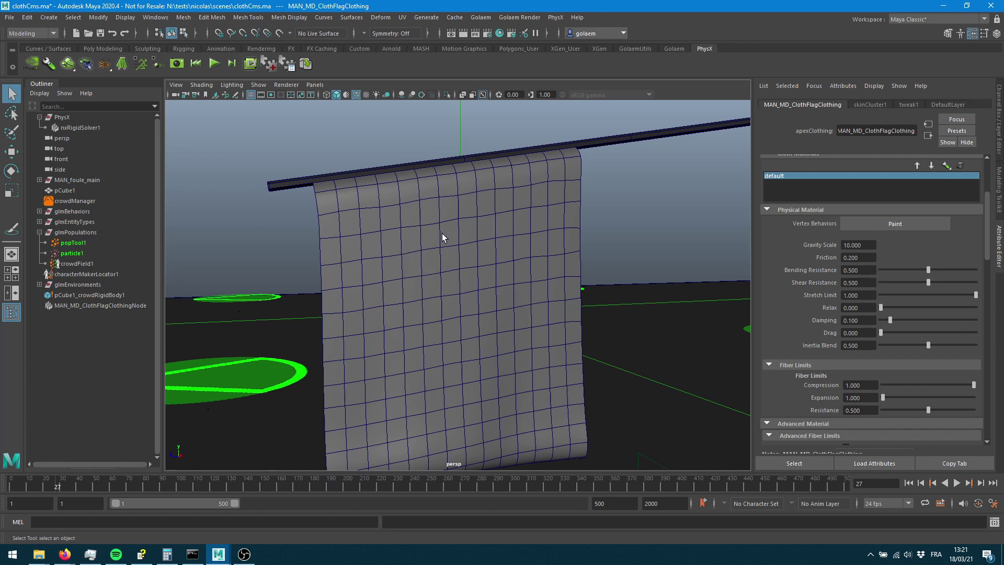
# Step: Lower the Stretch Limit of the flag's physical material to 0 and rerun the simulation from the start
pyautogui.moveTo(959, 294); pyautogui.dragTo(879, 296)
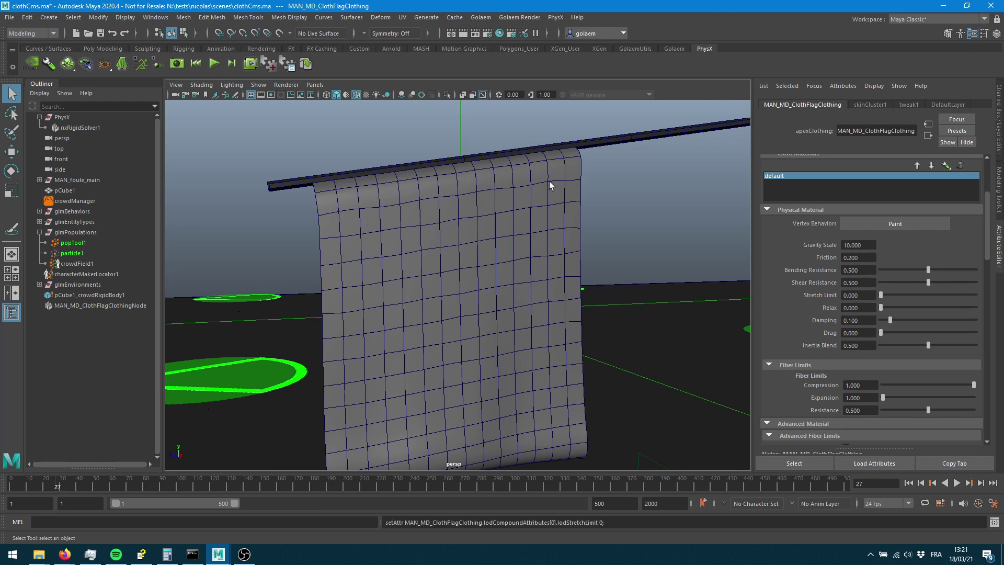
pyautogui.click(196, 64)
pyautogui.click(215, 64)
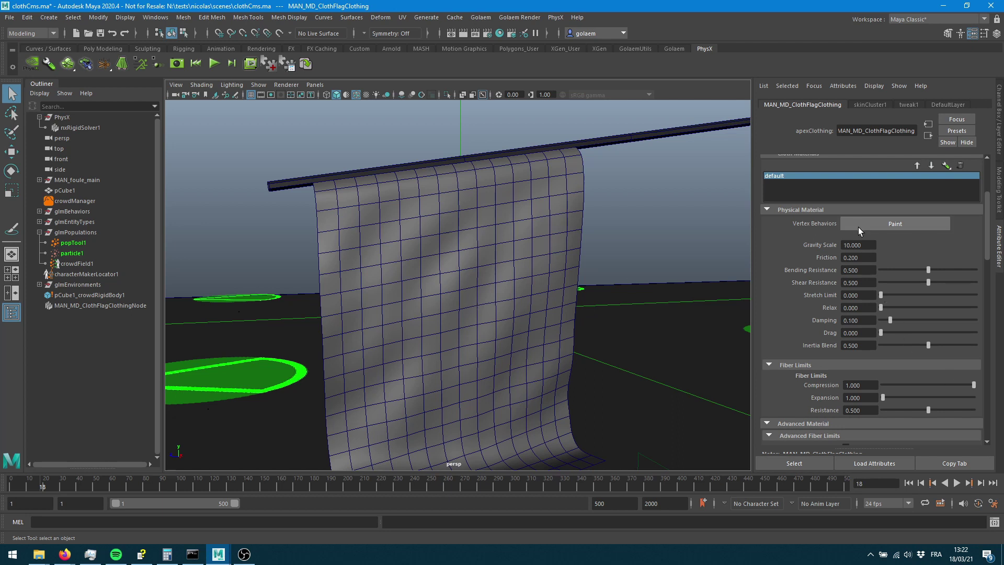
# Step: Set the Gravity Scale of the flag's physical material to 1
pyautogui.click(868, 244)
pyautogui.write('1')
pyautogui.press('Tab')
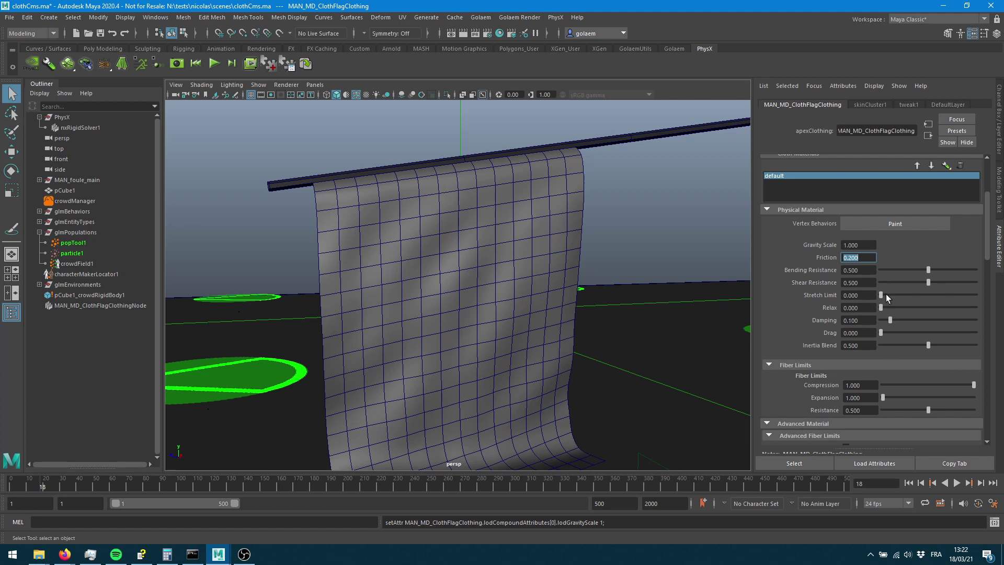
# Step: Set the flag's Stretch Limit to about 0.517, Relax to 1 and Gravity Scale to 10
pyautogui.moveTo(883, 294); pyautogui.dragTo(976, 308)
pyautogui.hotkey('shift', 'Tab')
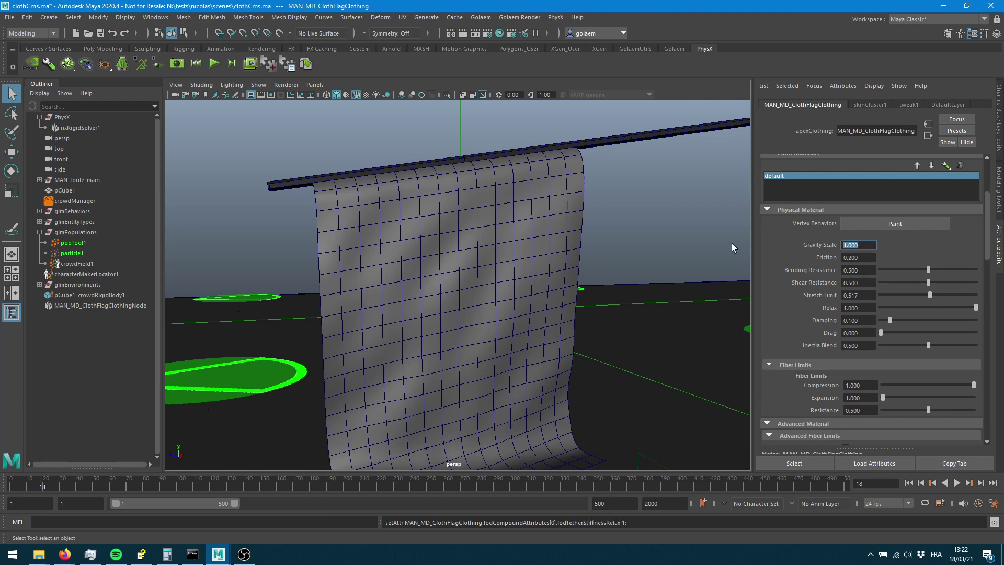
pyautogui.write('10')
pyautogui.press('Tab')
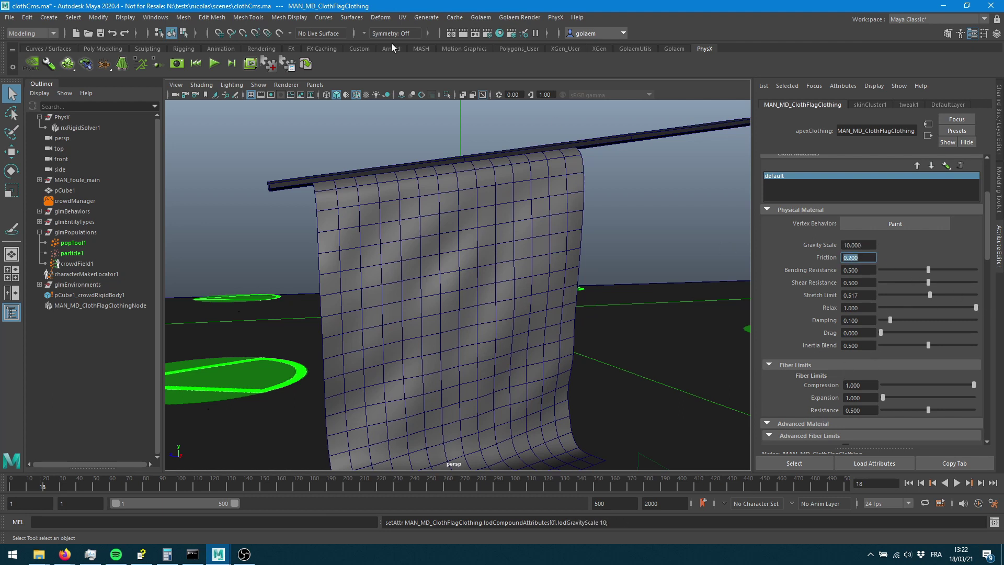
# Step: Run the cloth simulation in several passes and examine the flag's drape from different angles, including the character holding the pole
pyautogui.click(214, 63)
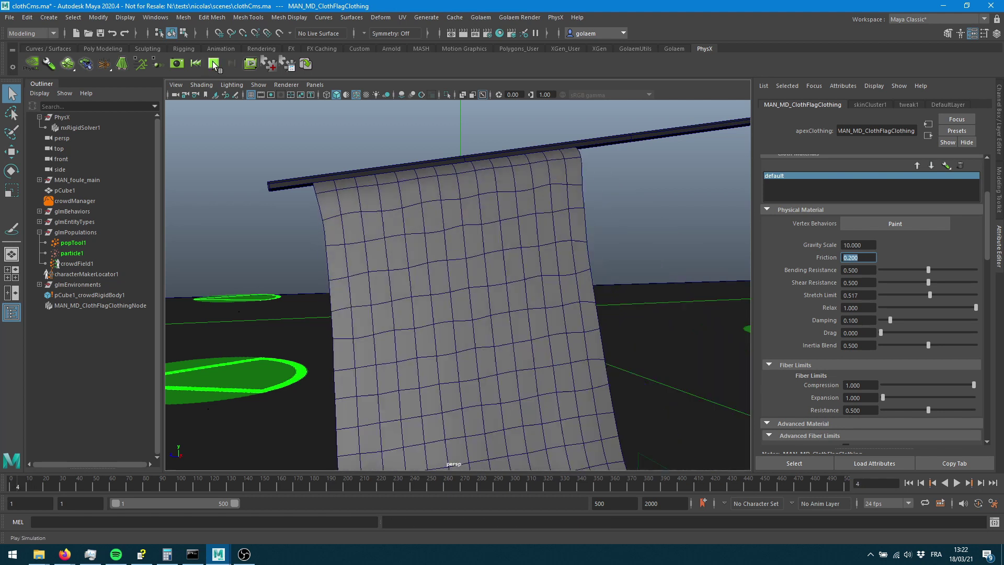
pyautogui.keyDown('alt'); pyautogui.moveTo(618, 343); pyautogui.dragTo(649, 341); pyautogui.keyUp('alt')
pyautogui.keyDown('alt'); pyautogui.moveTo(648, 341); pyautogui.dragTo(386, 287, button='right'); pyautogui.keyUp('alt')
pyautogui.keyDown('alt'); pyautogui.moveTo(386, 287); pyautogui.dragTo(466, 288); pyautogui.keyUp('alt')
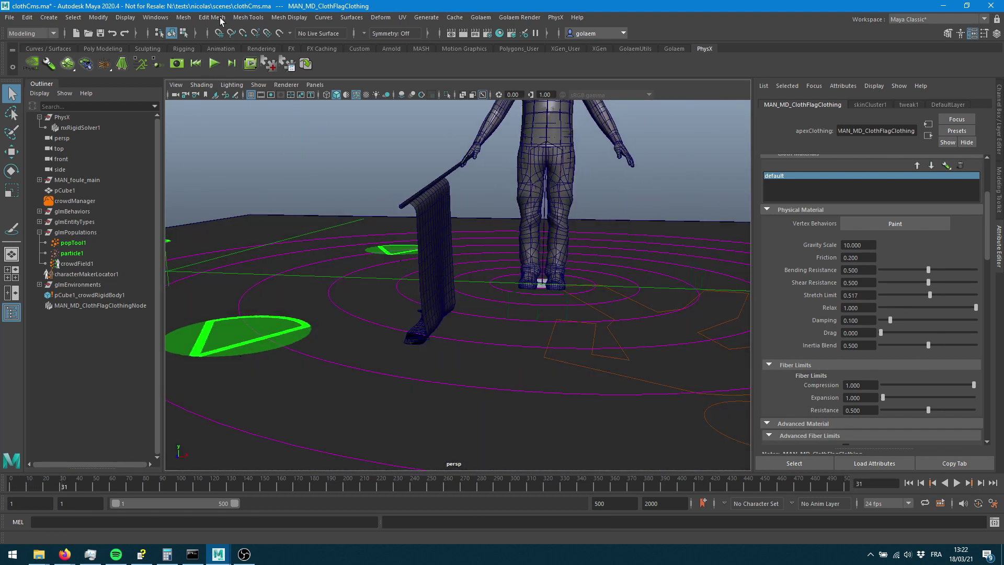
pyautogui.click(213, 63)
pyautogui.keyDown('alt'); pyautogui.moveTo(334, 251); pyautogui.dragTo(497, 268); pyautogui.keyUp('alt')
pyautogui.click(215, 63)
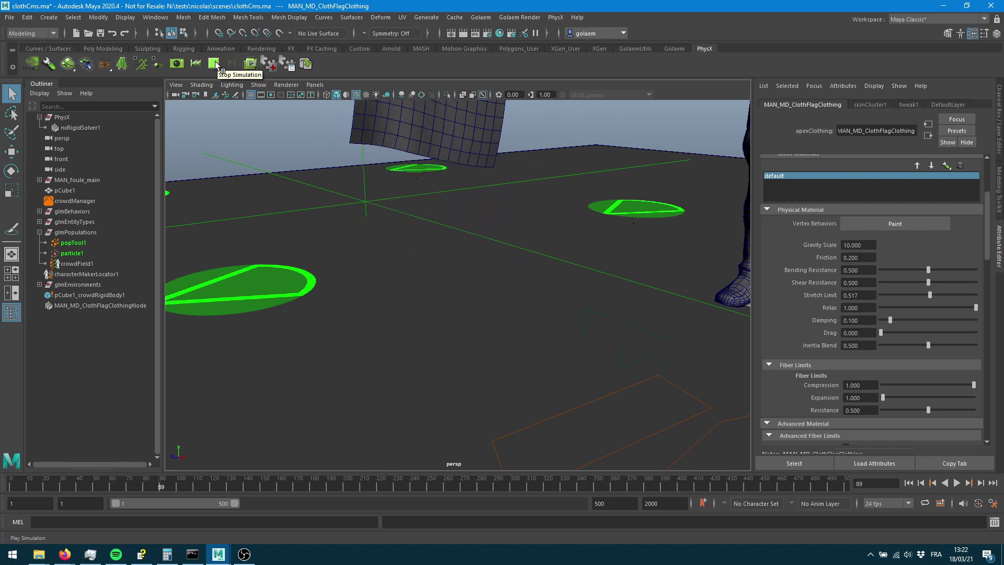
pyautogui.keyDown('alt'); pyautogui.moveTo(530, 197); pyautogui.dragTo(485, 218); pyautogui.keyUp('alt')
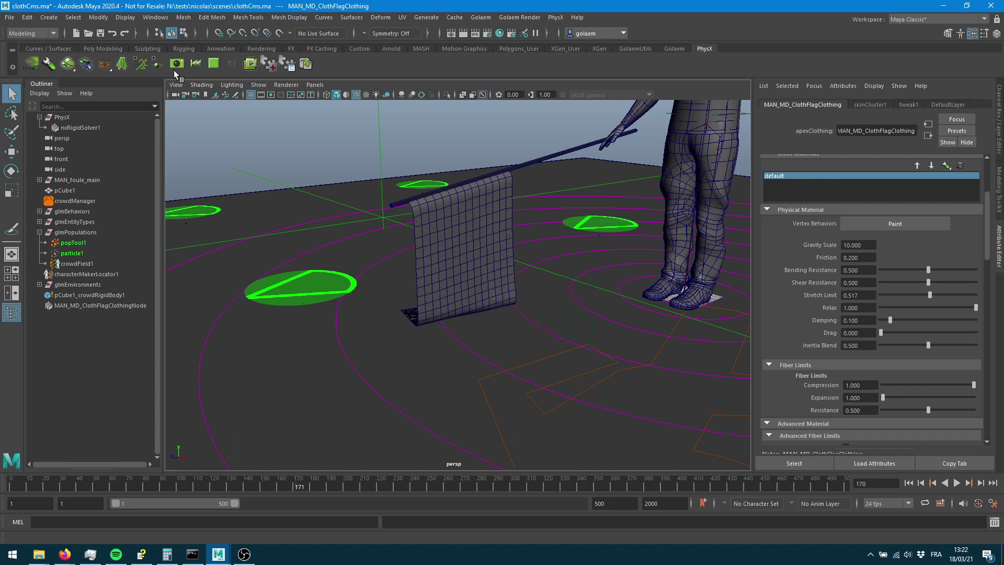
# Step: Restart the simulation, stop it while the flag is raised, and examine the whole cloth beside the character
pyautogui.click(196, 63)
pyautogui.click(214, 63)
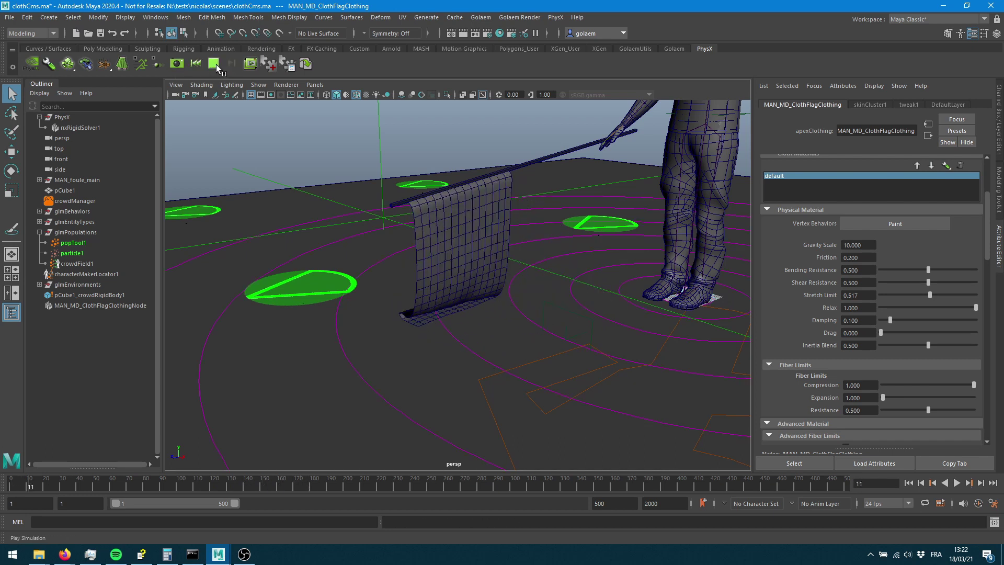
pyautogui.scroll(-3, 453, 285)
pyautogui.keyDown('alt'); pyautogui.moveTo(460, 310); pyautogui.dragTo(462, 303); pyautogui.keyUp('alt')
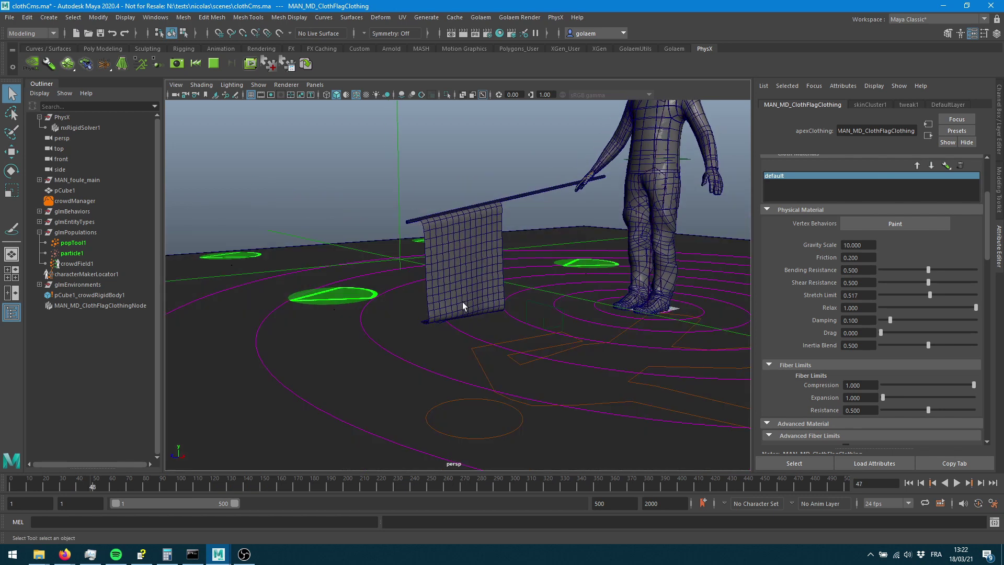
pyautogui.click(214, 64)
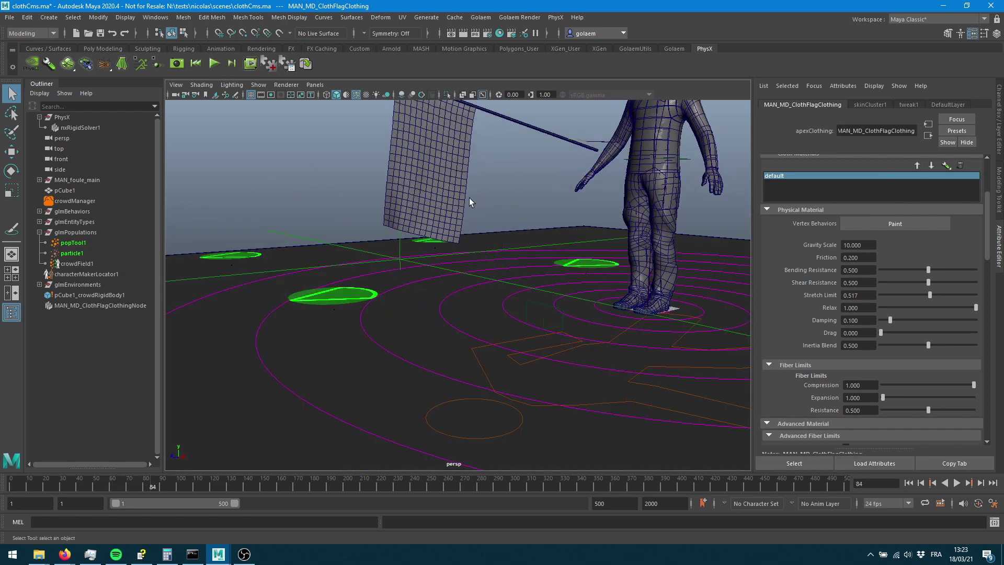
pyautogui.keyDown('alt'); pyautogui.moveTo(426, 193); pyautogui.dragTo(428, 216); pyautogui.keyUp('alt')
pyautogui.scroll(2, 420, 125)
pyautogui.keyDown('alt'); pyautogui.moveTo(418, 100); pyautogui.dragTo(420, 148, button='middle'); pyautogui.keyUp('alt')
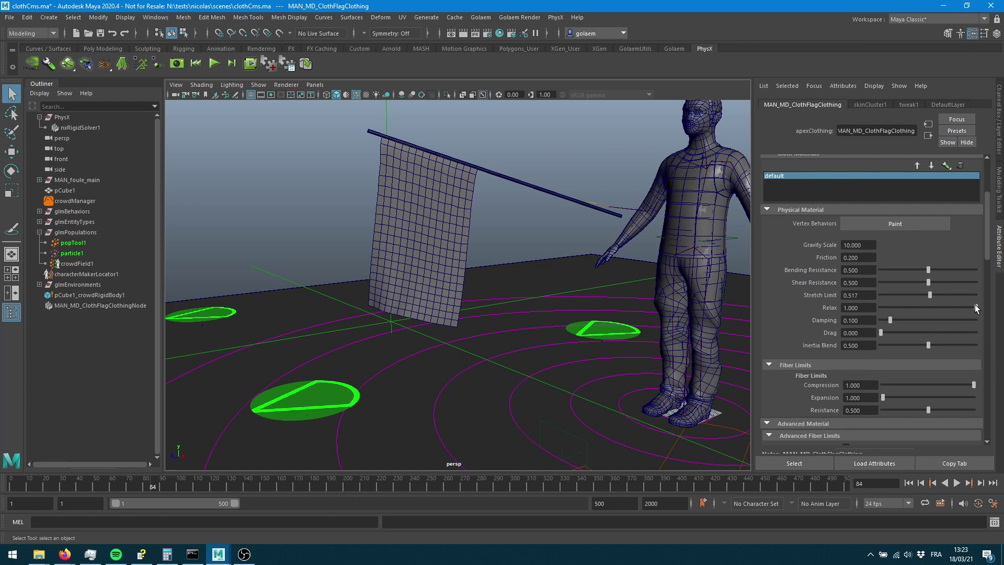
# Step: Set the flag's Stretch Limit and Relax to 0, and replay the simulation from the start to check the drape
pyautogui.moveTo(931, 295); pyautogui.dragTo(810, 301)
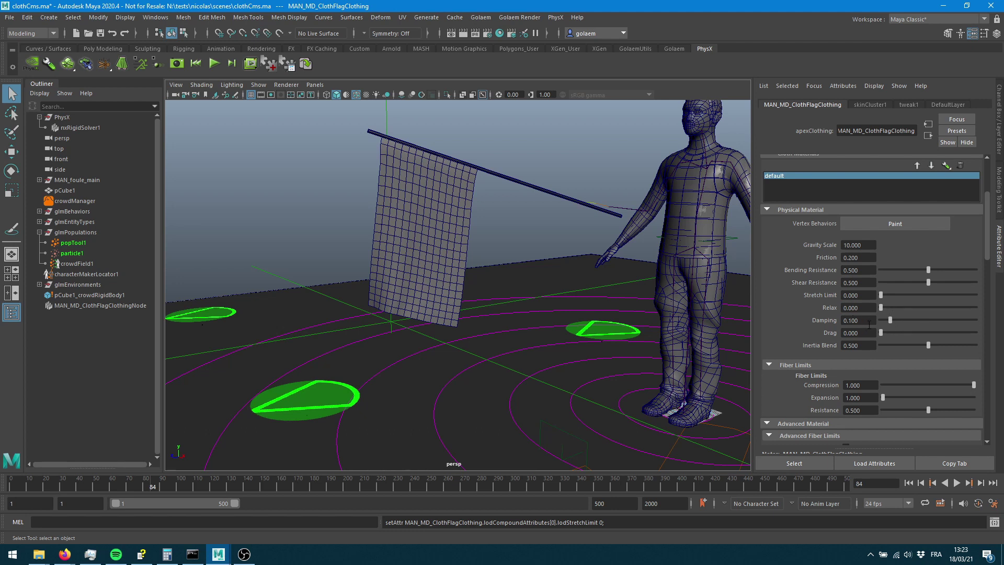
pyautogui.click(196, 63)
pyautogui.click(214, 63)
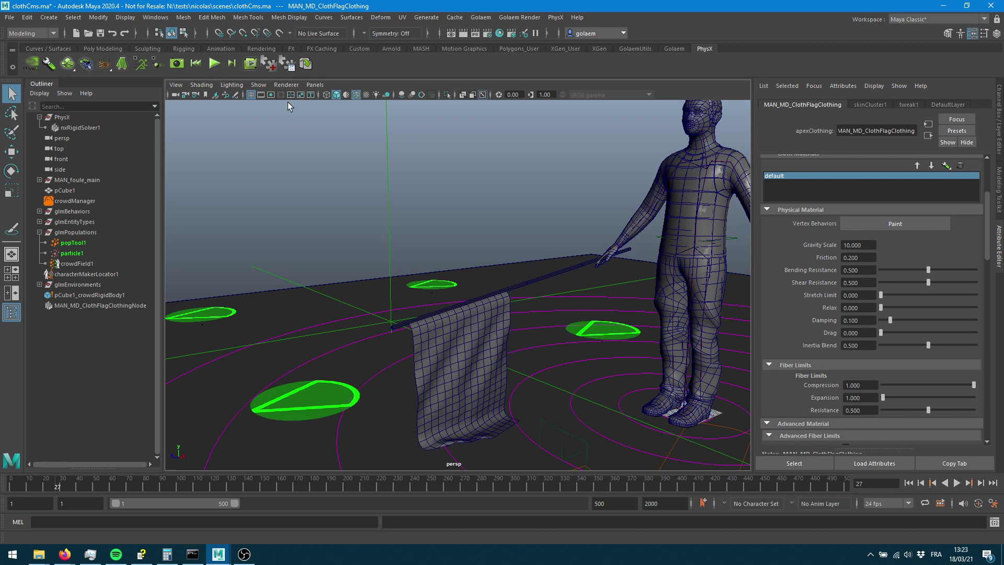
pyautogui.keyDown('alt'); pyautogui.moveTo(541, 383); pyautogui.dragTo(569, 384); pyautogui.keyUp('alt')
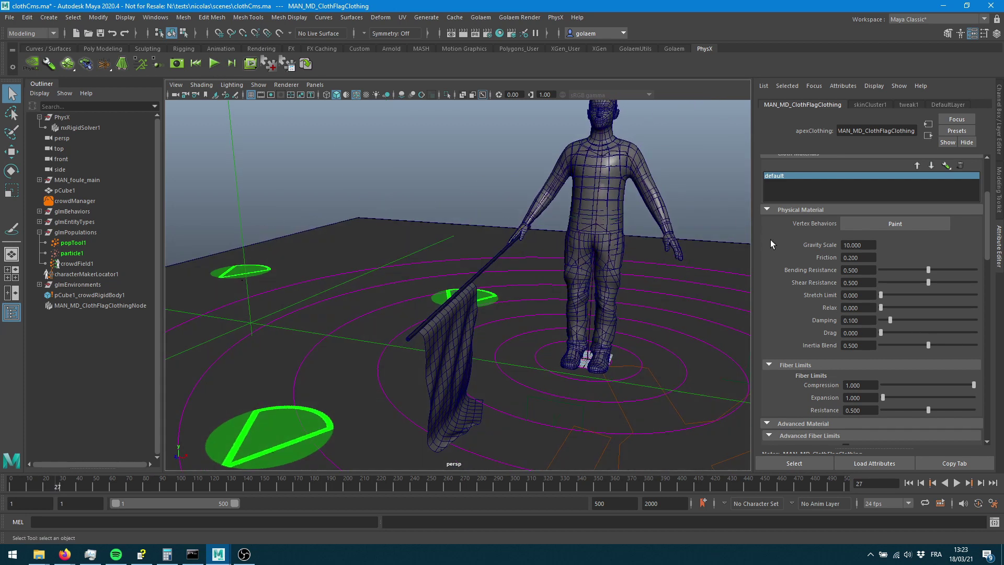
# Step: Set the flag's Gravity Scale to 1 and replay the simulation from the start
pyautogui.doubleClick(864, 243)
pyautogui.write('1')
pyautogui.press('Tab')
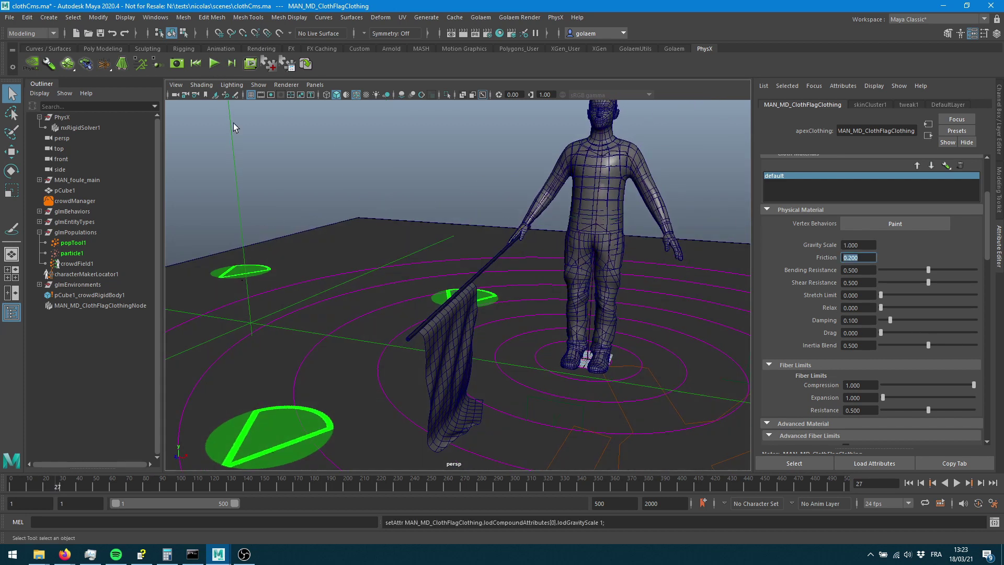
pyautogui.click(197, 63)
pyautogui.click(213, 62)
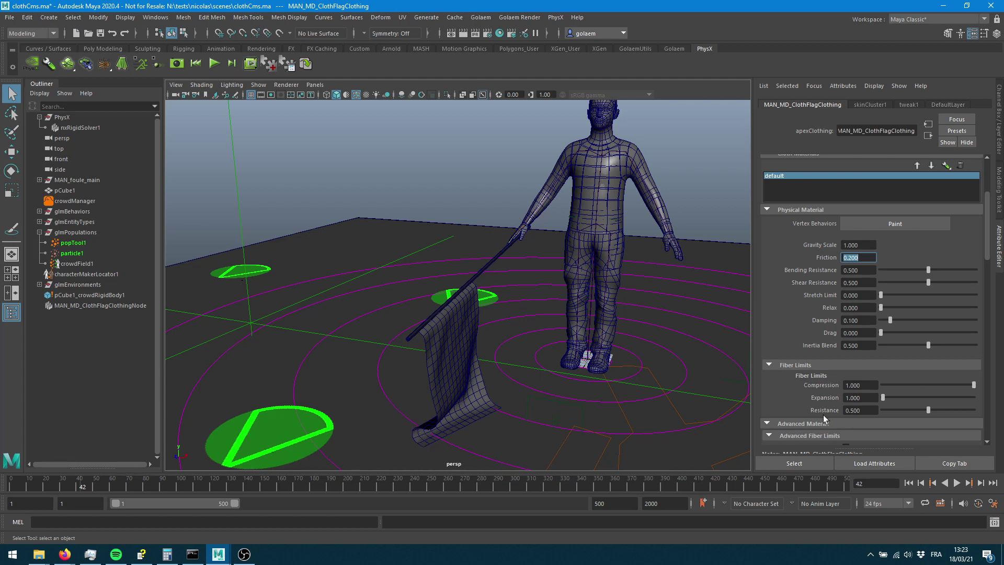
# Step: Raise the flag's Damping to about 0.806, replay the simulation from the start and stop it
pyautogui.moveTo(892, 319); pyautogui.dragTo(956, 320)
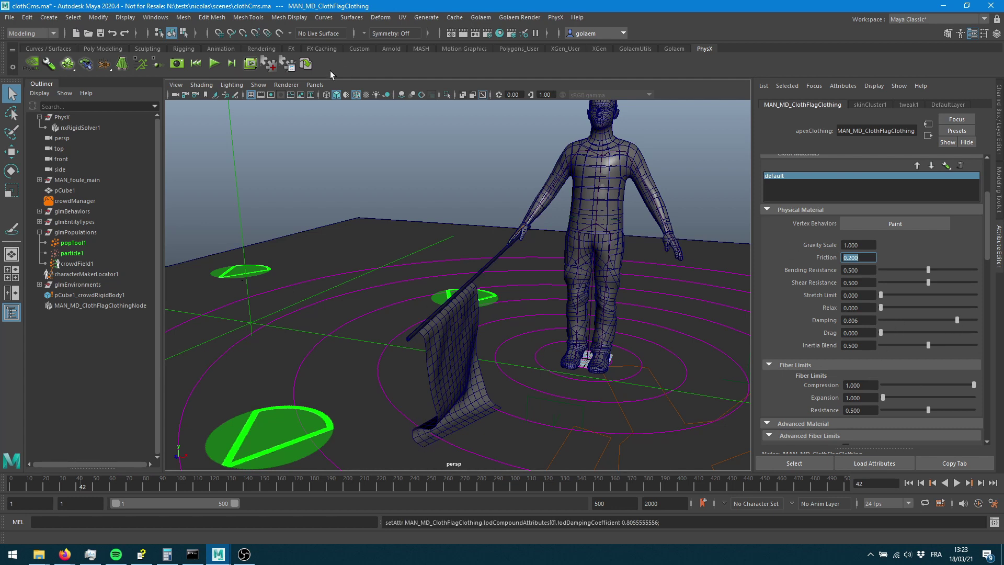
pyautogui.click(202, 65)
pyautogui.click(213, 64)
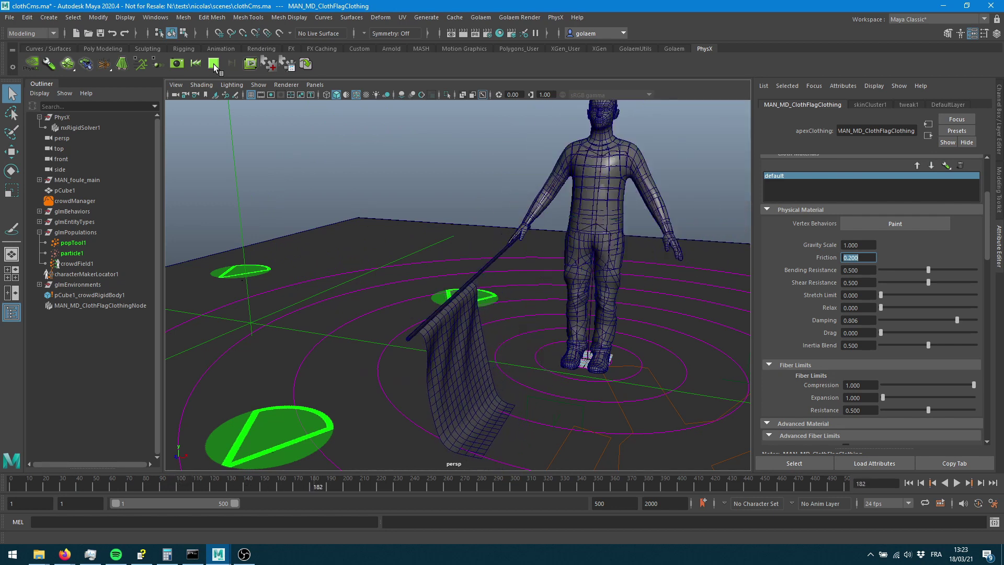
pyautogui.click(214, 64)
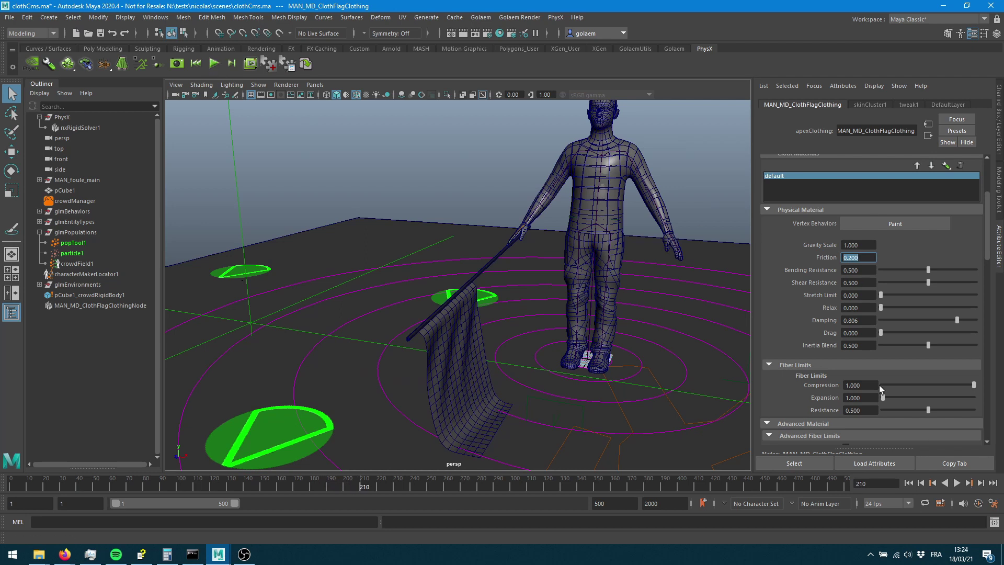
# Step: Lower the flag's Damping to 0, run the simulation and stop it
pyautogui.moveTo(958, 320); pyautogui.dragTo(877, 319)
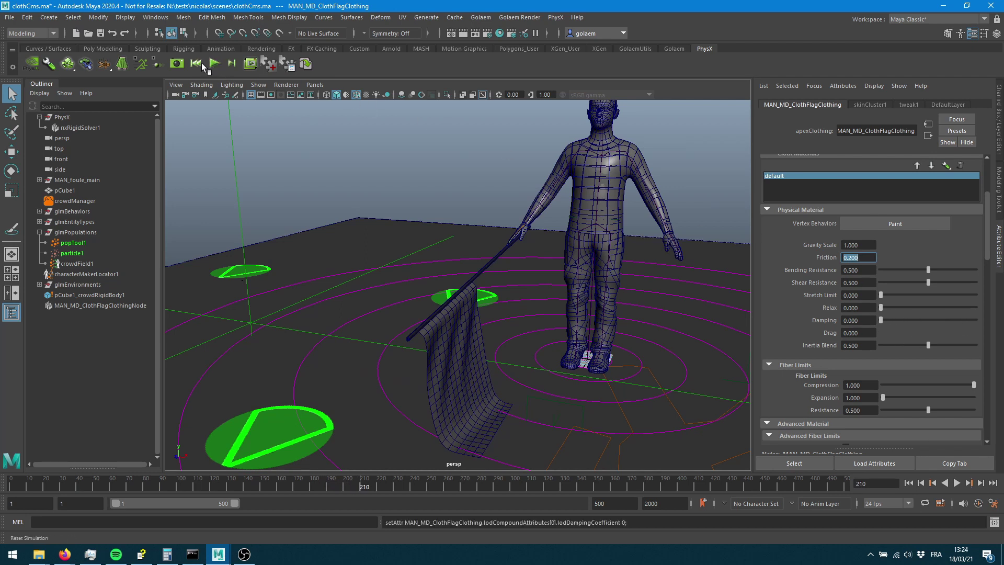
pyautogui.click(214, 63)
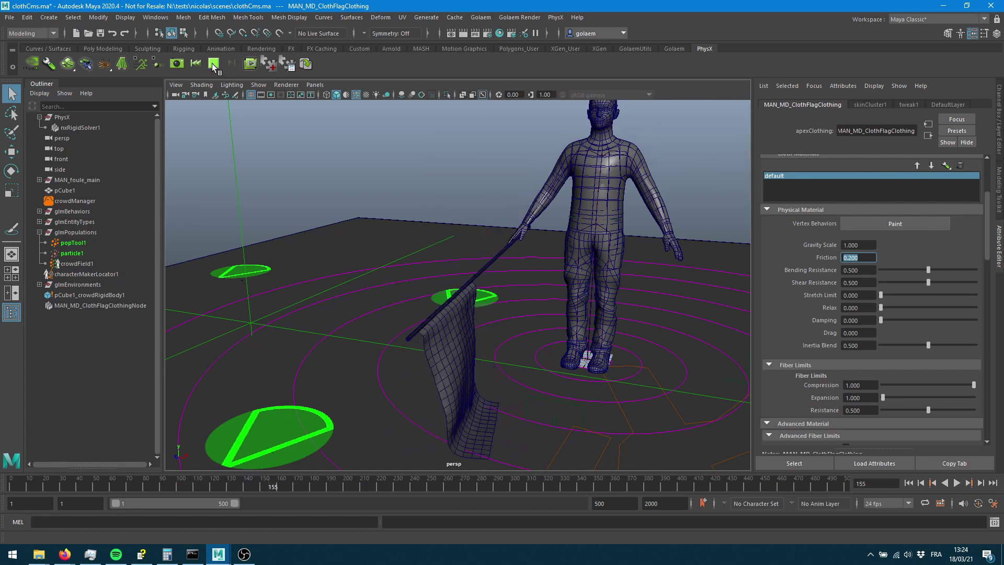
pyautogui.click(213, 64)
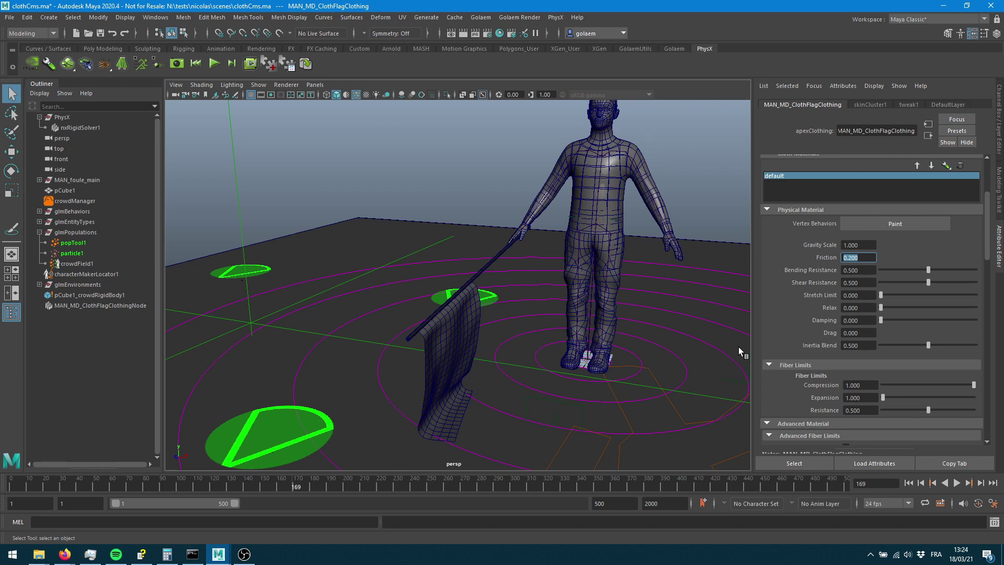
# Step: Set both Damping and Drag of the flag's physical material to about 0.539
pyautogui.click(865, 331)
pyautogui.press('Tab')
pyautogui.hotkey('shift', 'Tab')
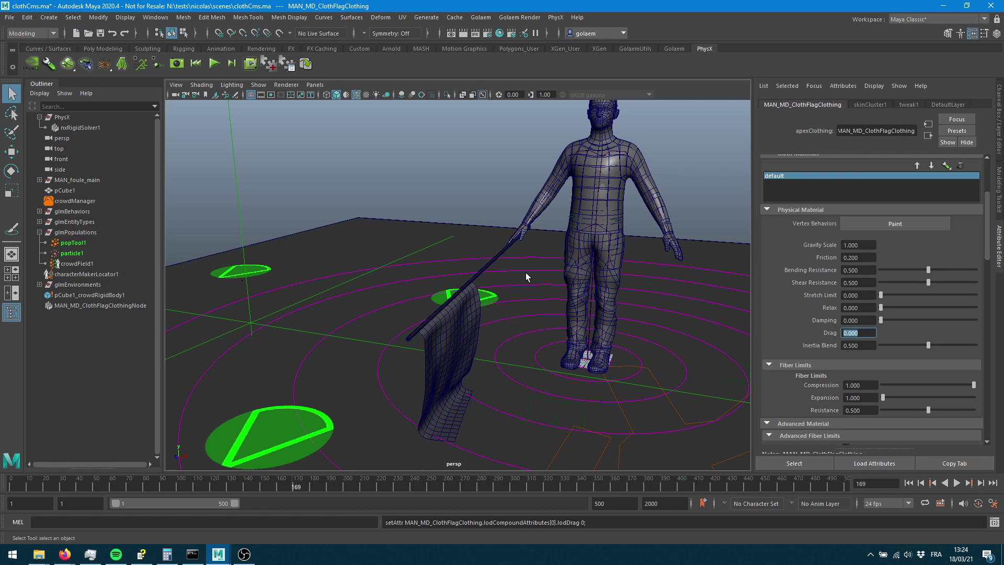
pyautogui.press('Tab')
pyautogui.moveTo(889, 321); pyautogui.dragTo(929, 320)
pyautogui.hotkey('shift', 'Tab')
pyautogui.write('0.538889')
pyautogui.press('Tab')
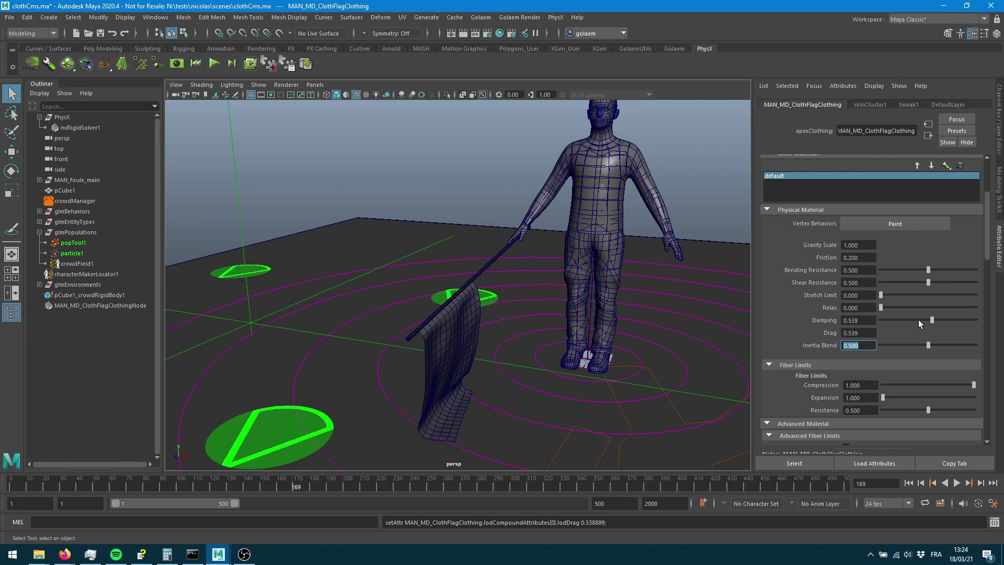
# Step: Reduce the flag's Damping and Drag to about 0.256 each and replay the simulation from the start
pyautogui.hotkey('shift', 'Tab')
pyautogui.moveTo(934, 320); pyautogui.dragTo(905, 320)
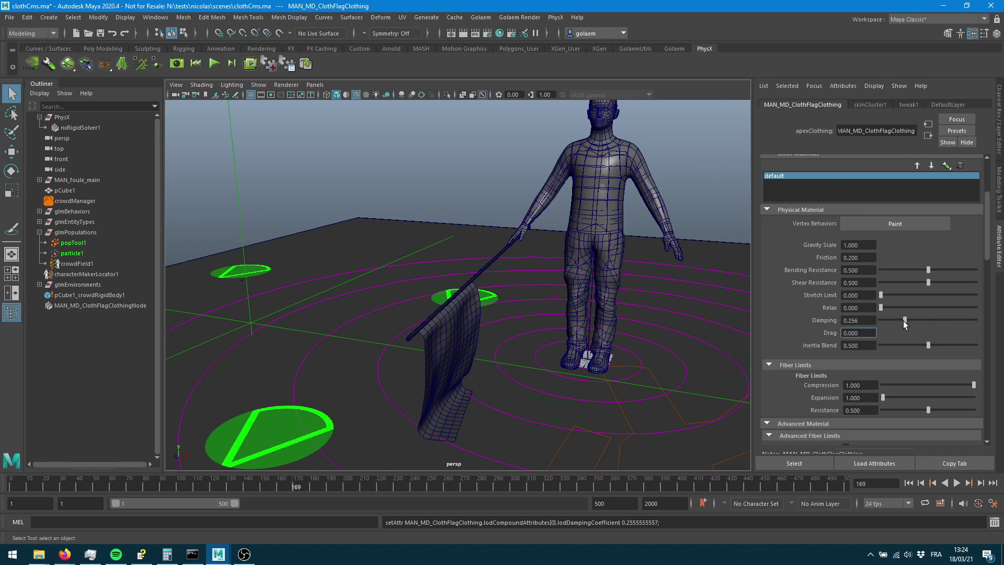
pyautogui.click(872, 333)
pyautogui.write('0.255556')
pyautogui.press('Tab')
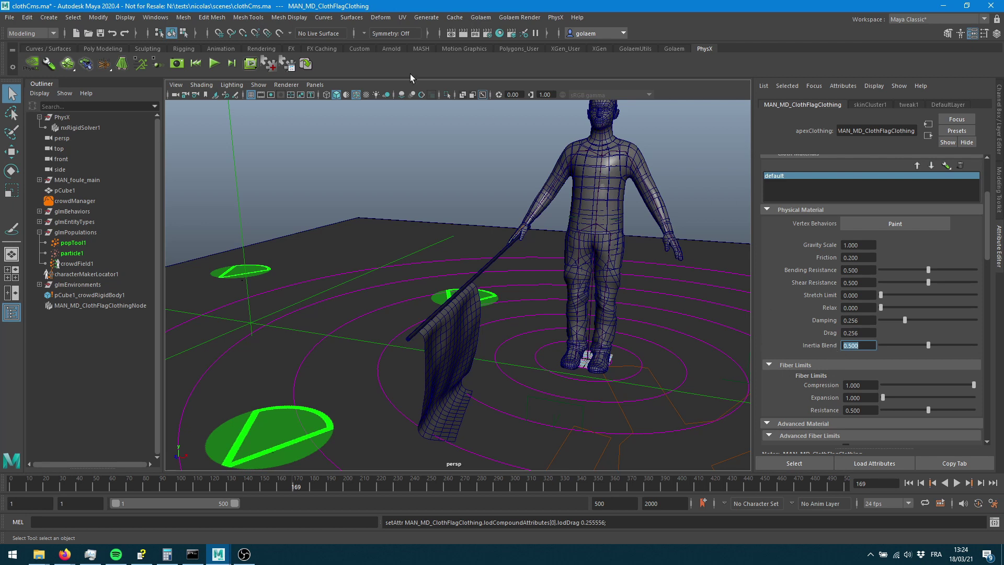
pyautogui.click(196, 63)
pyautogui.click(213, 64)
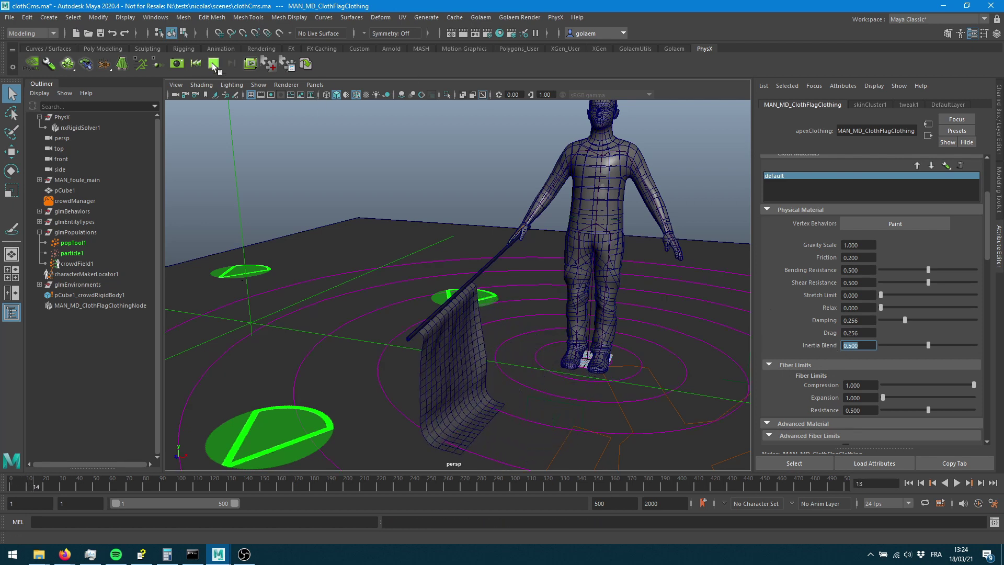
pyautogui.moveTo(438, 297); pyautogui.dragTo(665, 183)
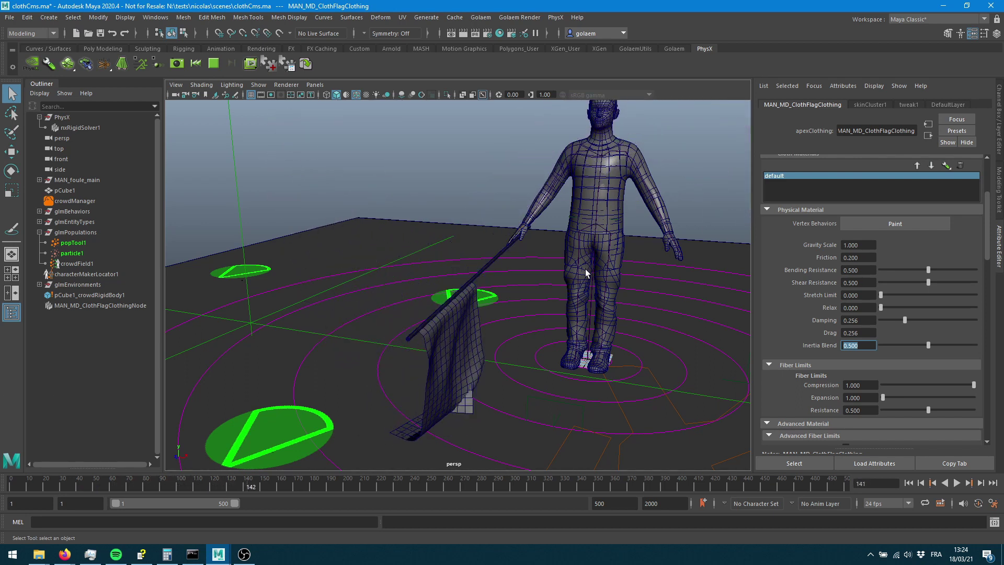
# Step: Set the flag's Drag to 0, restart the simulation and stop it to compare the cloth's motion
pyautogui.moveTo(866, 333); pyautogui.dragTo(775, 317)
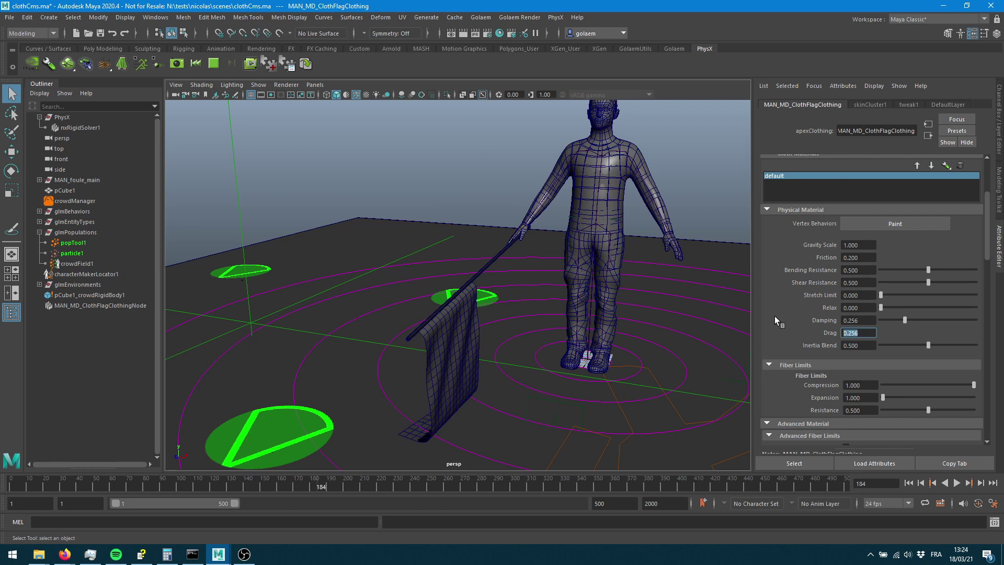
pyautogui.write('0')
pyautogui.press('Tab')
pyautogui.click(212, 63)
pyautogui.click(213, 65)
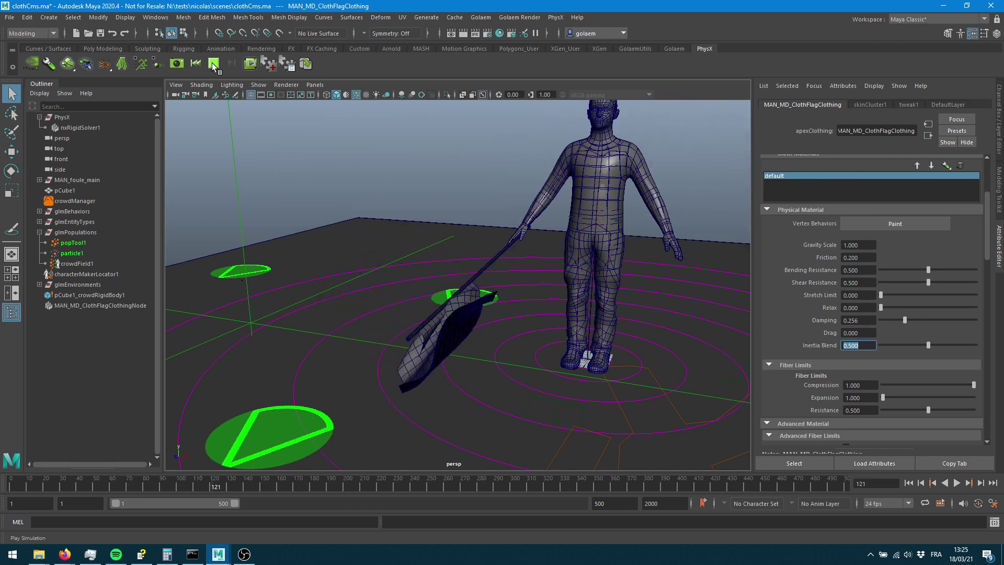
pyautogui.click(213, 63)
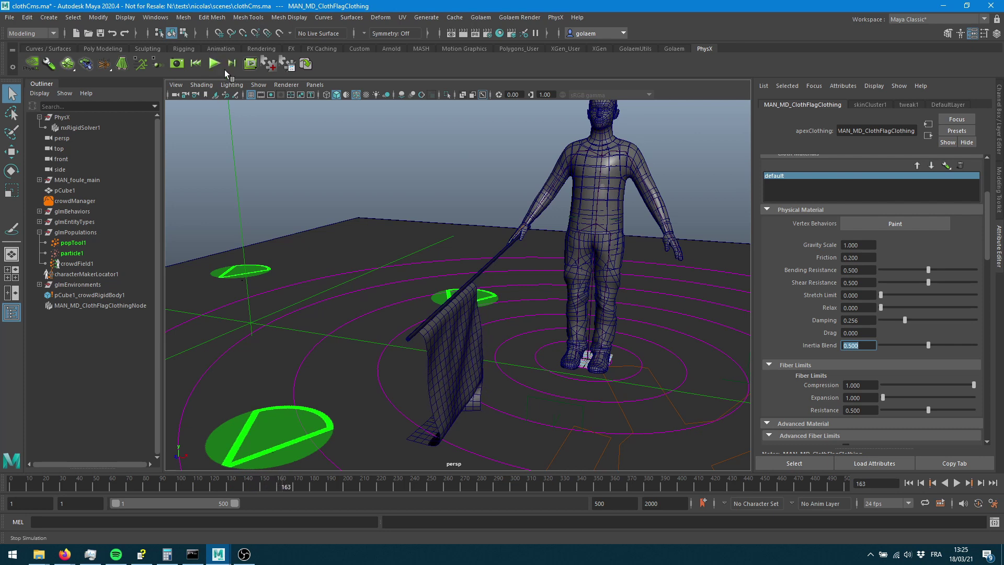
# Step: Play the simulation while viewing the whole character and flag to examine the cloth's motion
pyautogui.scroll(-5, 451, 309)
pyautogui.moveTo(451, 309)
pyautogui.keyDown('alt'); pyautogui.mouseDown()
pyautogui.moveTo(407, 341)
pyautogui.moveTo(444, 325)
pyautogui.mouseUp(); pyautogui.keyUp('alt')
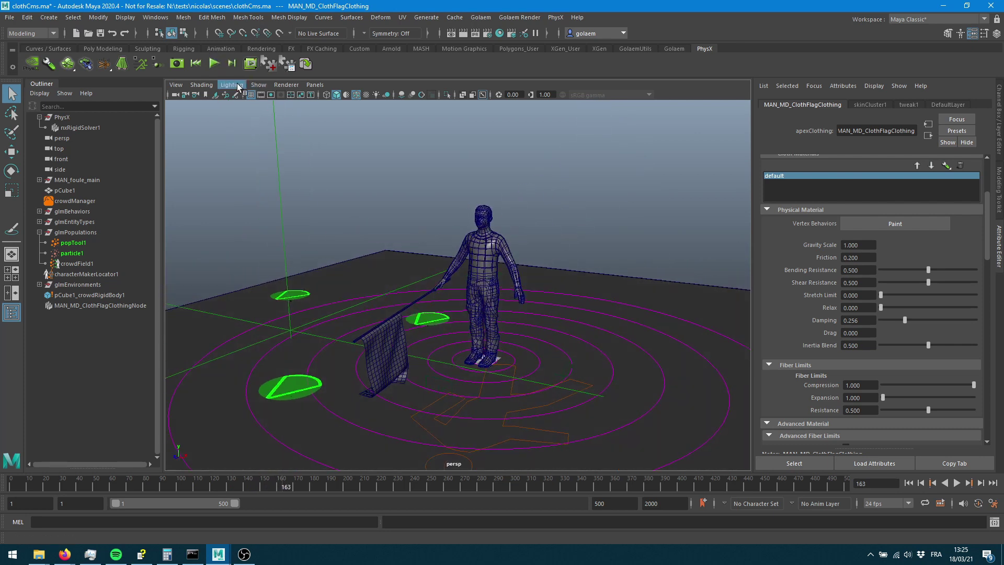
pyautogui.click(214, 64)
pyautogui.click(215, 65)
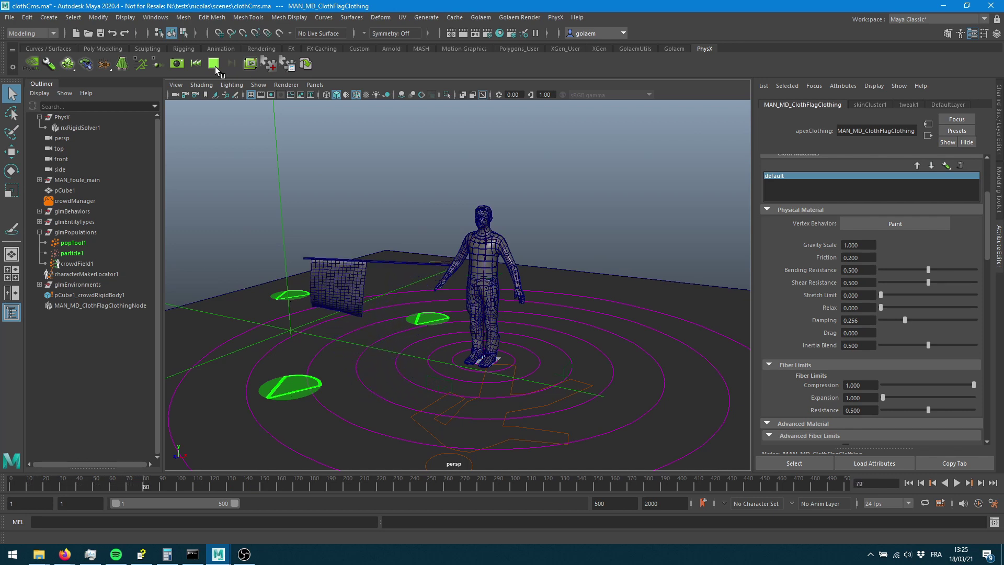
# Step: Stop the running simulation, advance it frame by frame to frame 108, and examine the flag's shape from above and in front
pyautogui.click(215, 66)
pyautogui.click(228, 65)
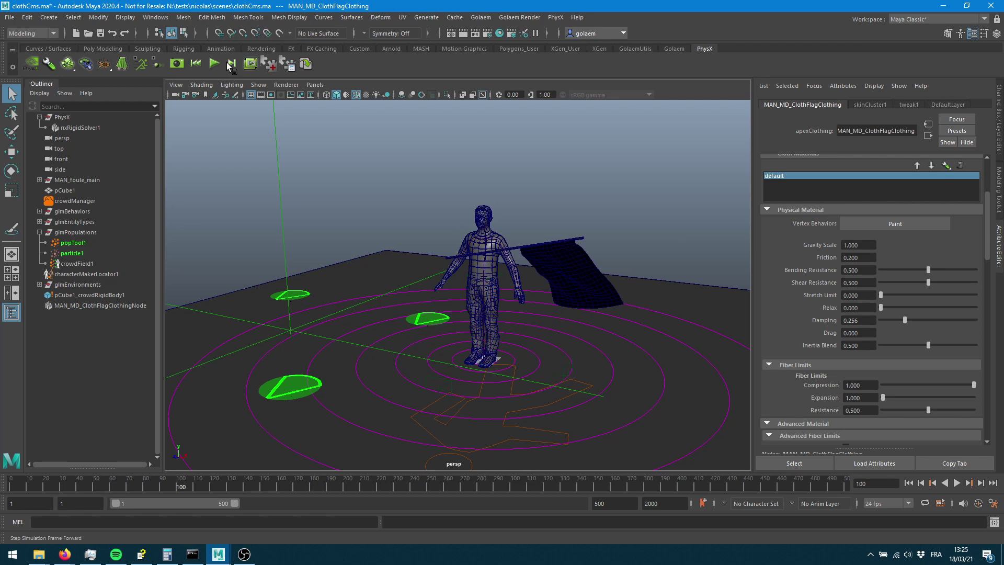
pyautogui.click(230, 65)
pyautogui.click(230, 64)
pyautogui.click(231, 65)
pyautogui.keyDown('alt'); pyautogui.moveTo(623, 157); pyautogui.dragTo(408, 402); pyautogui.keyUp('alt')
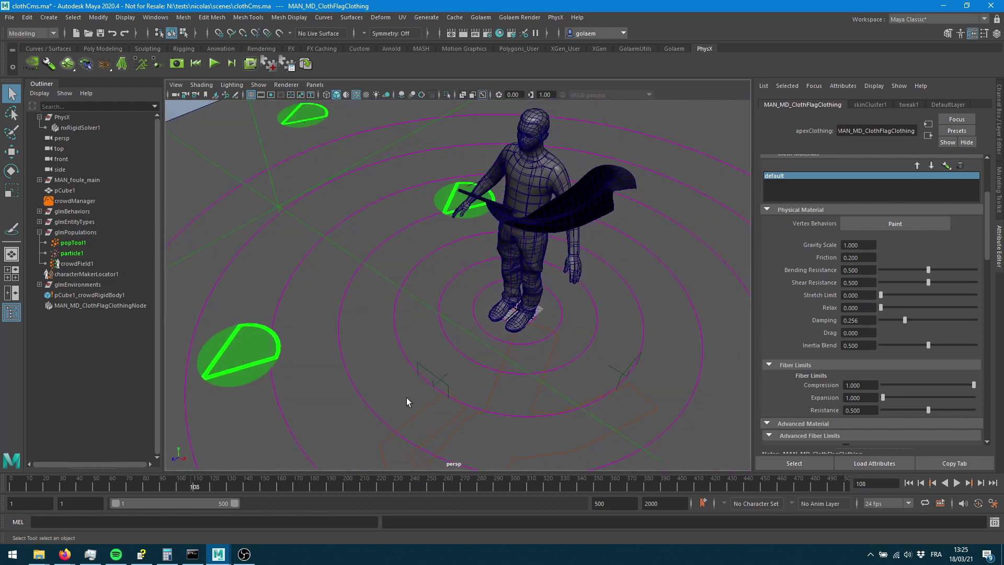
pyautogui.keyDown('alt'); pyautogui.moveTo(520, 292); pyautogui.dragTo(547, 260); pyautogui.keyUp('alt')
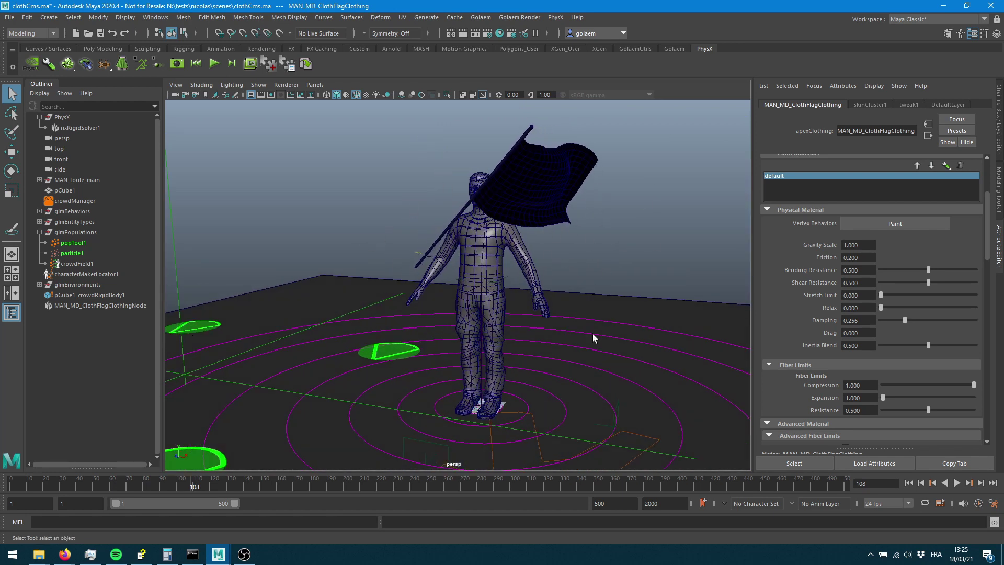
# Step: Set the flag's Drag to about 0.256, keeping Inertia Blend at 0.5, and replay the simulation from the start
pyautogui.moveTo(860, 336); pyautogui.dragTo(752, 327)
pyautogui.write('0.5')
pyautogui.press('Tab')
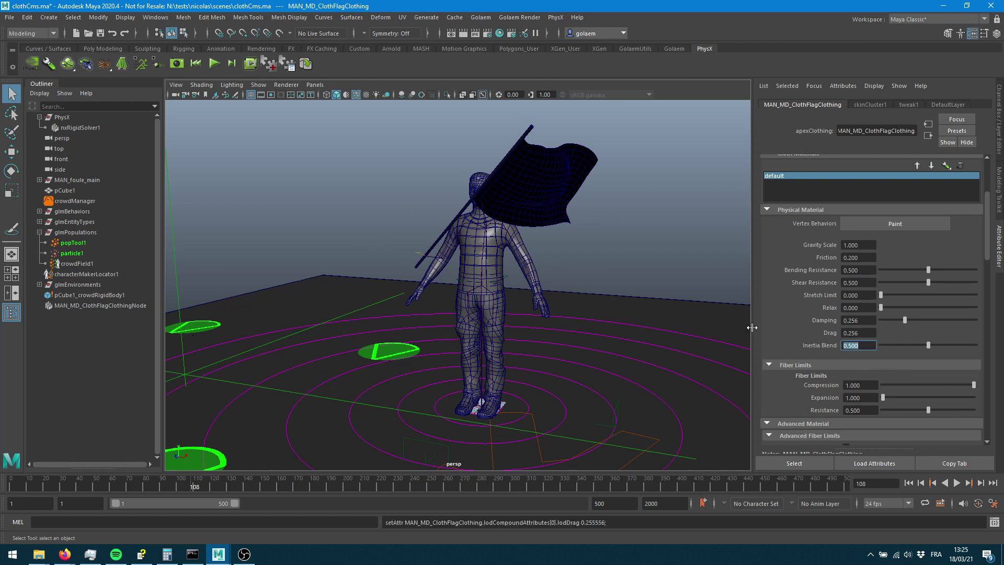
pyautogui.click(196, 63)
pyautogui.click(214, 64)
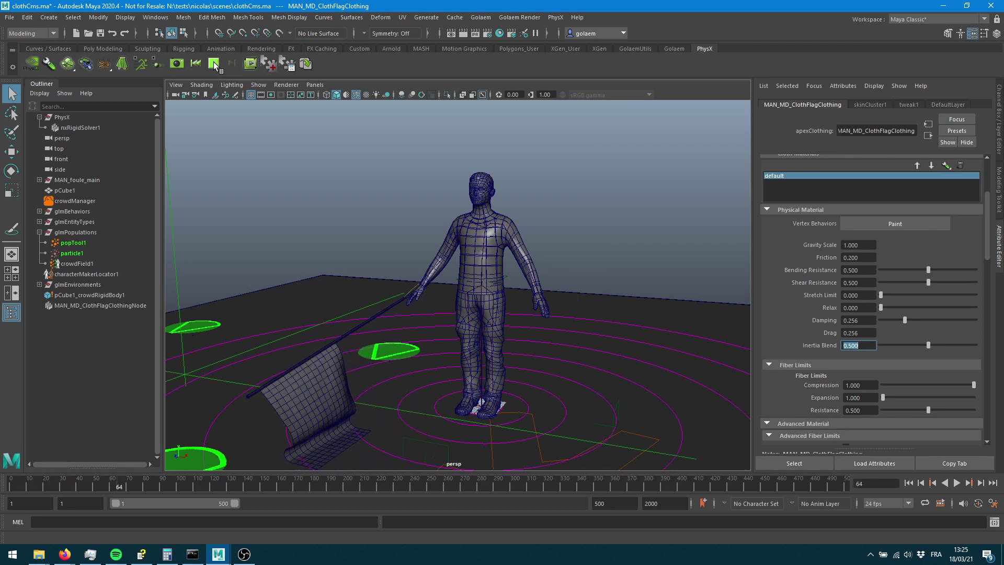
# Step: Pause the simulation as the flag swings, step it forward to frame 108 and examine the cloth's trailing shape from above
pyautogui.click(214, 63)
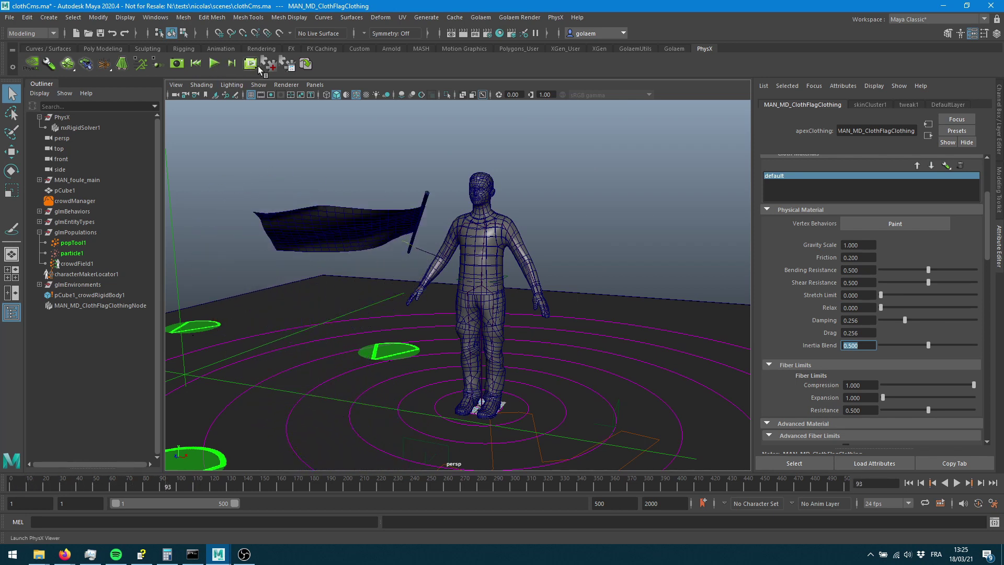
pyautogui.click(228, 62)
pyautogui.click(228, 62)
pyautogui.click(229, 62)
pyautogui.click(228, 63)
pyautogui.click(228, 62)
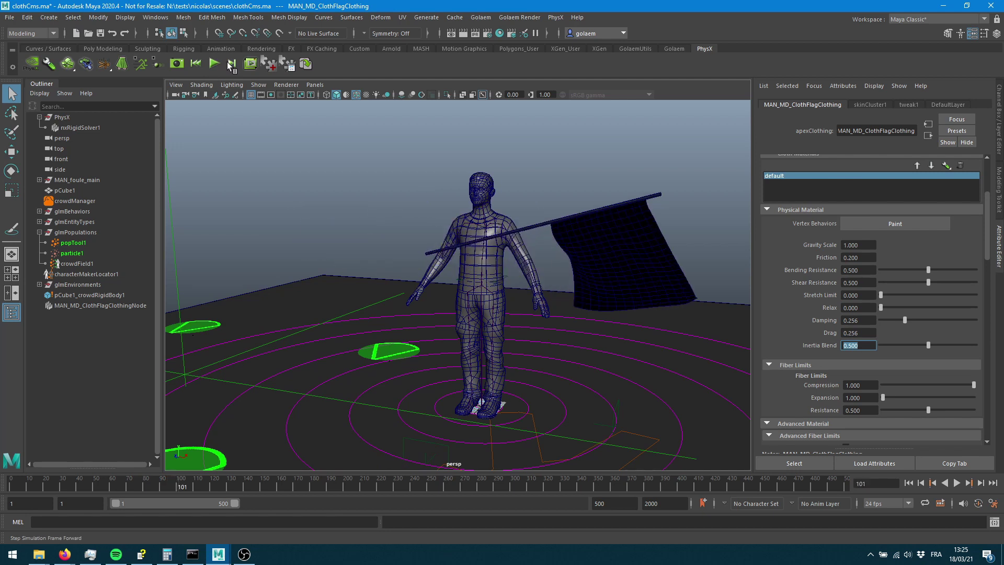
pyautogui.click(229, 63)
pyautogui.click(228, 62)
pyautogui.click(229, 62)
pyautogui.click(229, 63)
pyautogui.click(228, 63)
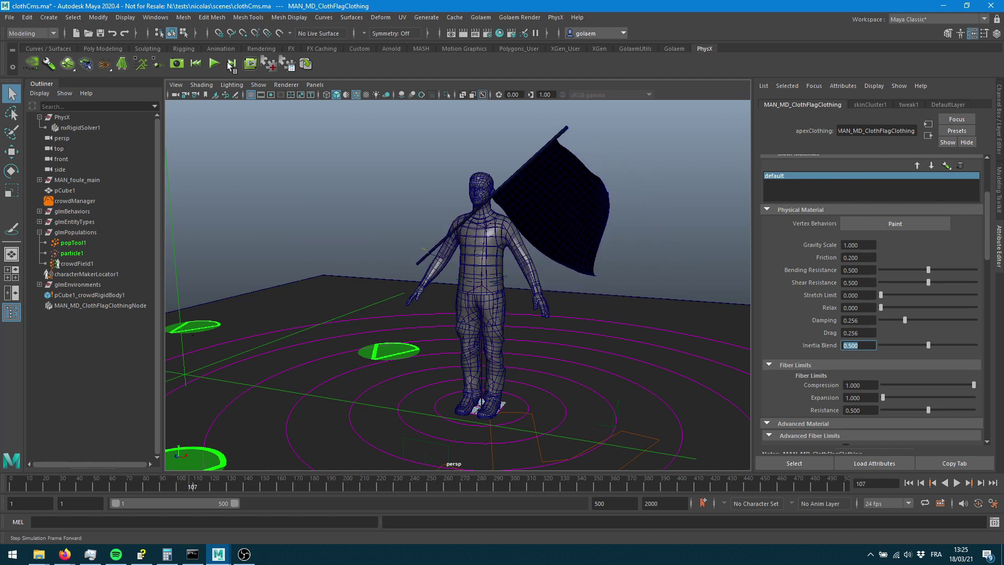
pyautogui.click(230, 65)
pyautogui.keyDown('alt'); pyautogui.moveTo(541, 191); pyautogui.dragTo(583, 217); pyautogui.keyUp('alt')
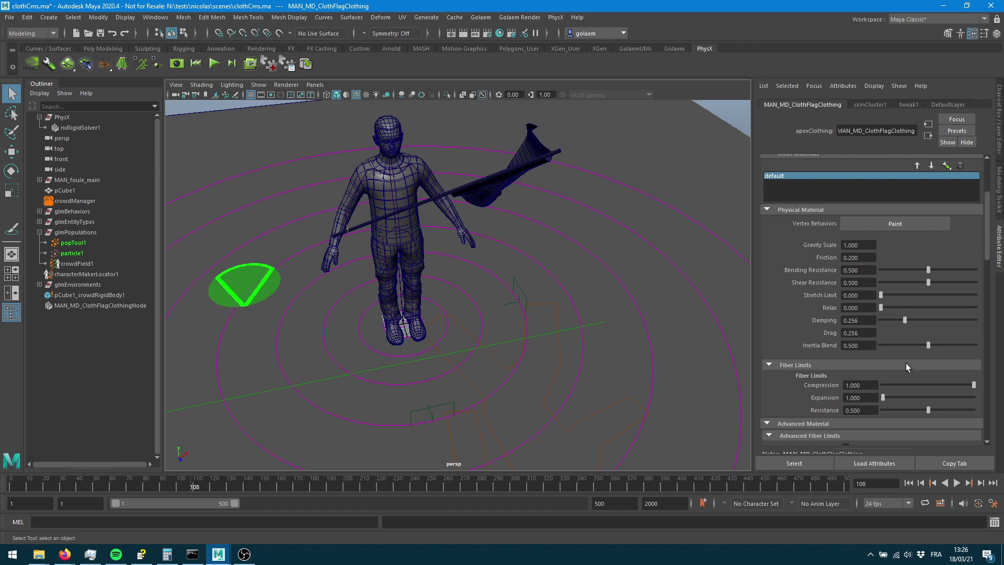
# Step: Set the flag's Inertia Blend to 1 and replay the simulation from the start, viewing the whole character and flag
pyautogui.moveTo(929, 345); pyautogui.dragTo(976, 345)
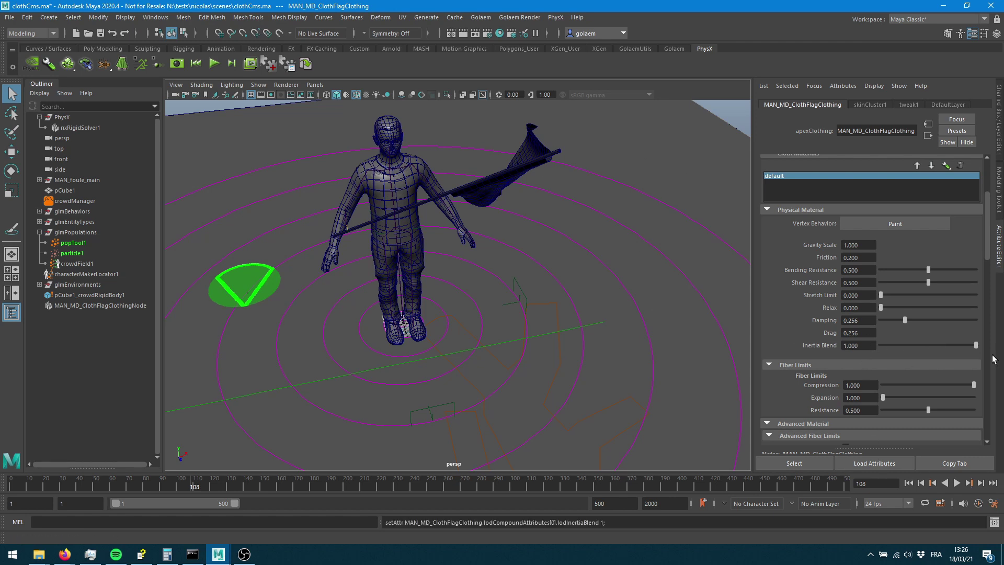
pyautogui.click(198, 63)
pyautogui.click(213, 64)
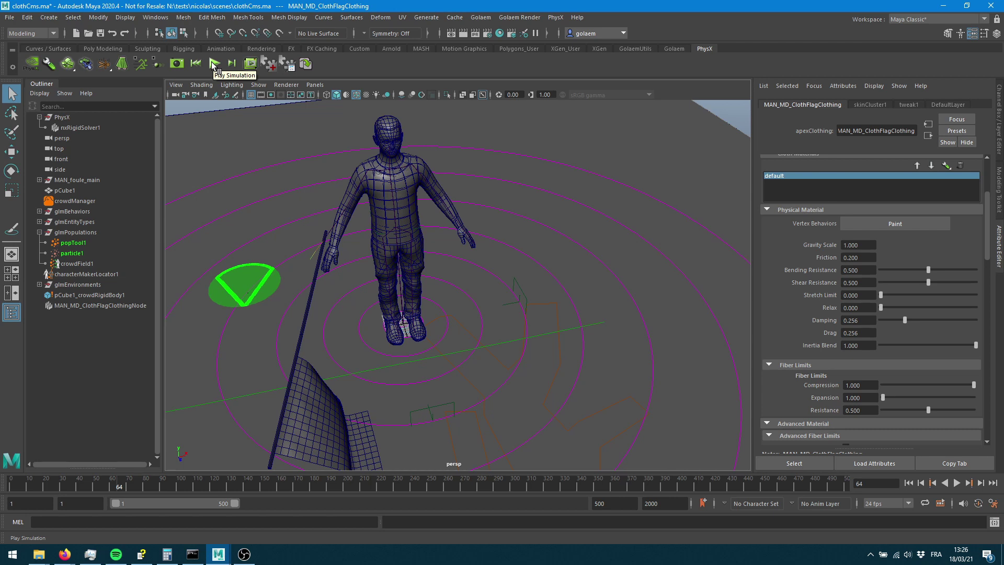
pyautogui.click(214, 65)
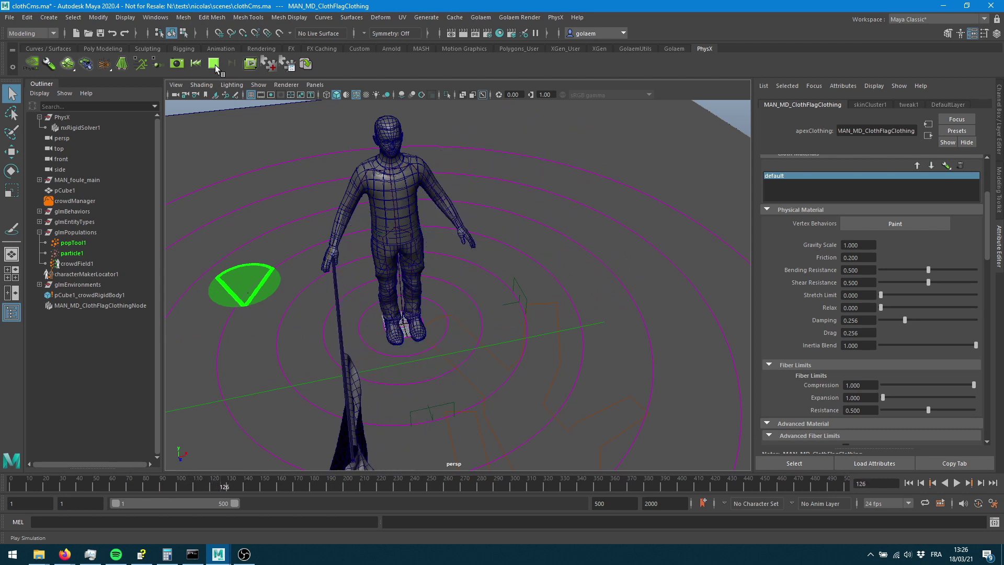
pyautogui.keyDown('alt'); pyautogui.moveTo(470, 392); pyautogui.dragTo(371, 322); pyautogui.keyUp('alt')
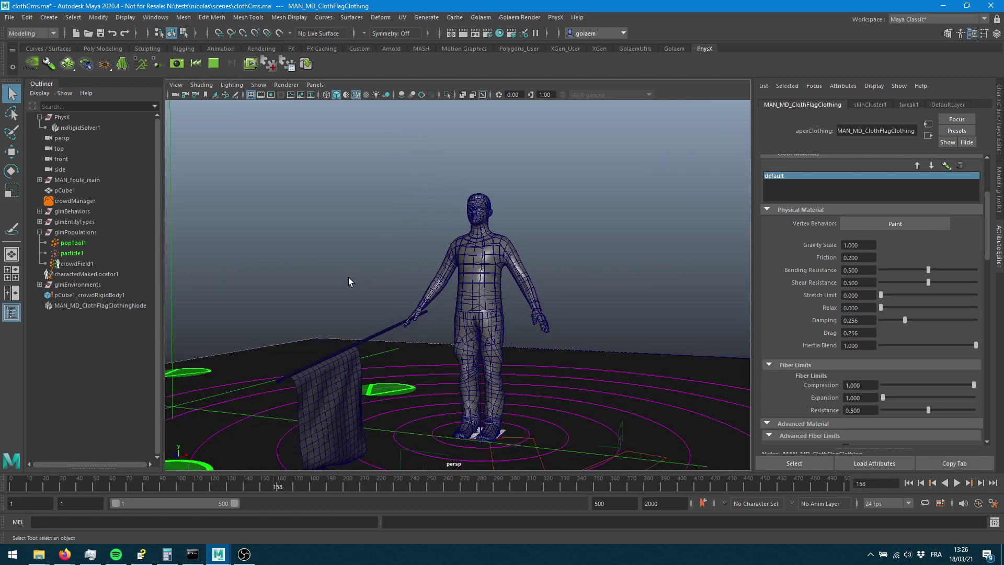
pyautogui.click(193, 67)
pyautogui.click(213, 65)
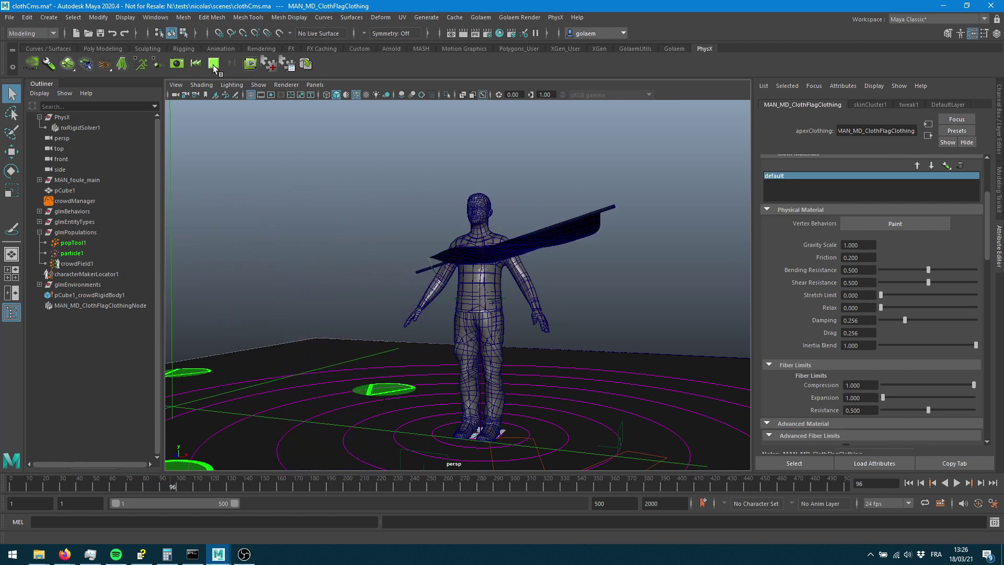
# Step: Stop the simulation and step it to frame 108 to examine how the flag follows the pole with full Inertia Blend
pyautogui.click(213, 65)
pyautogui.click(237, 65)
pyautogui.click(236, 65)
pyautogui.click(236, 64)
pyautogui.click(237, 65)
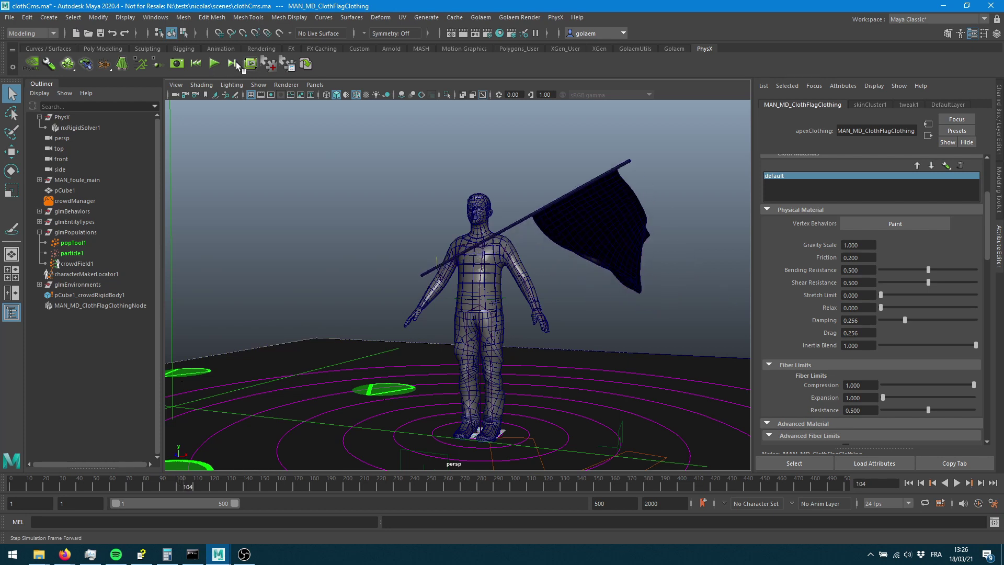
pyautogui.click(237, 65)
pyautogui.click(236, 65)
pyautogui.click(236, 65)
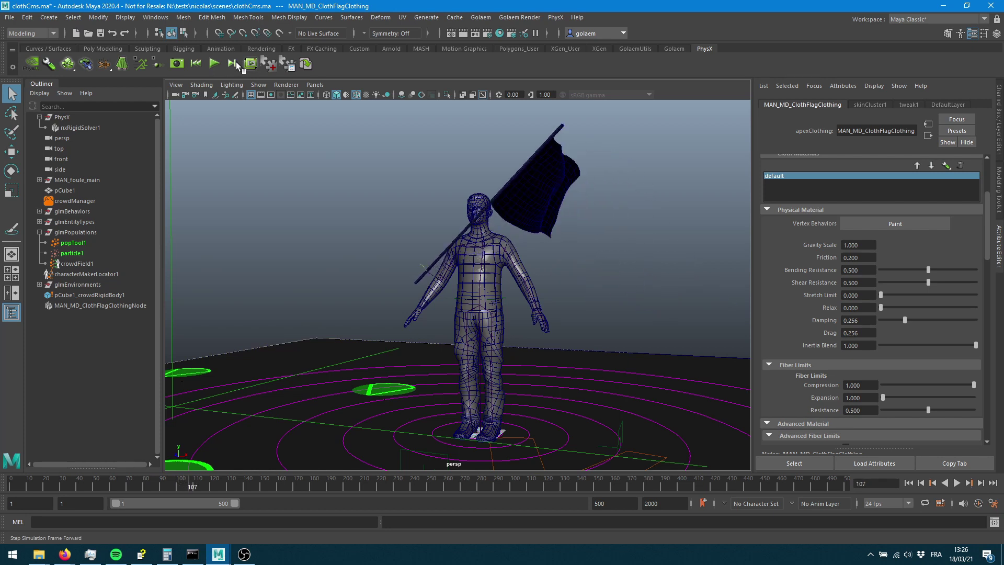
pyautogui.click(236, 65)
pyautogui.keyDown('alt'); pyautogui.moveTo(422, 192); pyautogui.dragTo(516, 318); pyautogui.keyUp('alt')
pyautogui.keyDown('alt'); pyautogui.moveTo(504, 271); pyautogui.dragTo(574, 264); pyautogui.keyUp('alt')
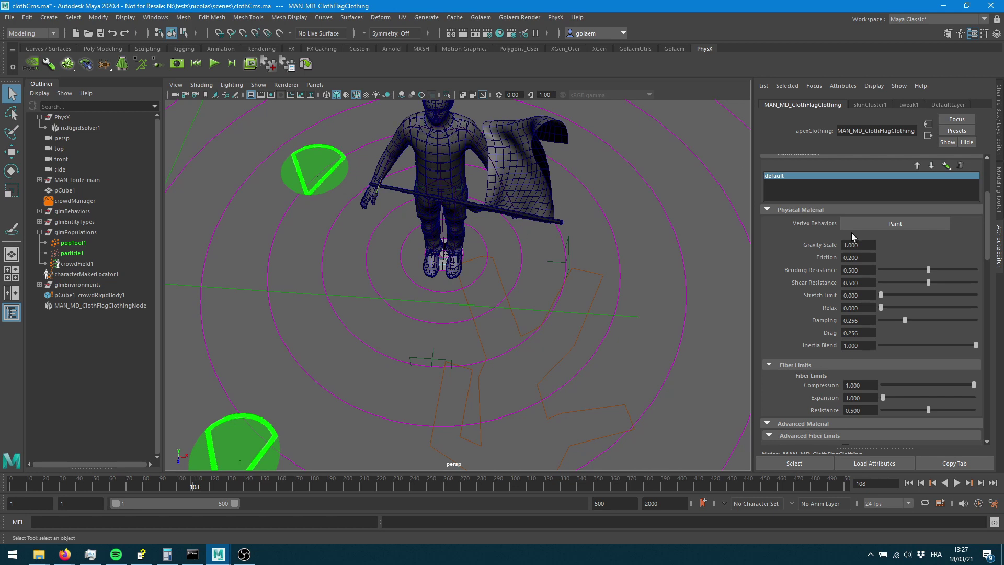
# Step: Set the flag's Inertia Blend to 0, replay the simulation from the start and stop it during the swing
pyautogui.moveTo(974, 345); pyautogui.dragTo(855, 352)
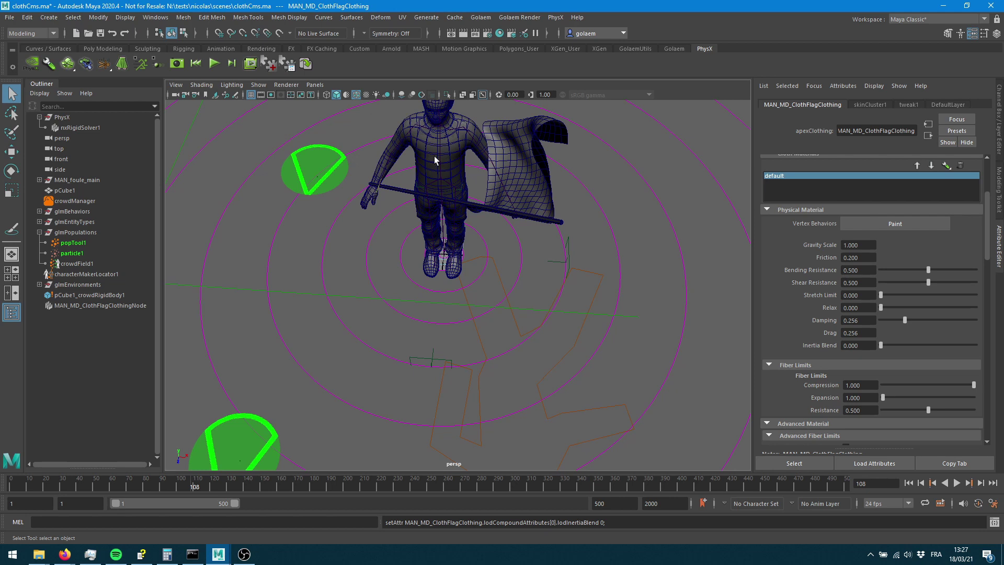
pyautogui.click(198, 65)
pyautogui.click(215, 65)
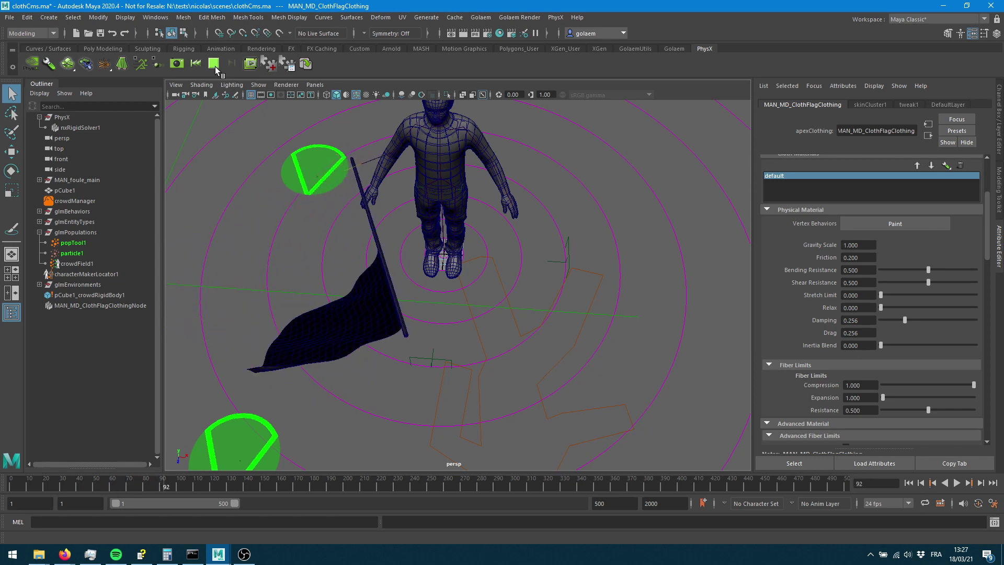
pyautogui.click(214, 64)
# Step: Advance the simulation frame by frame to frame 108 and examine the flag's swing without Inertia Blend from several angles
pyautogui.keyDown('alt'); pyautogui.moveTo(539, 287); pyautogui.dragTo(457, 246); pyautogui.keyUp('alt')
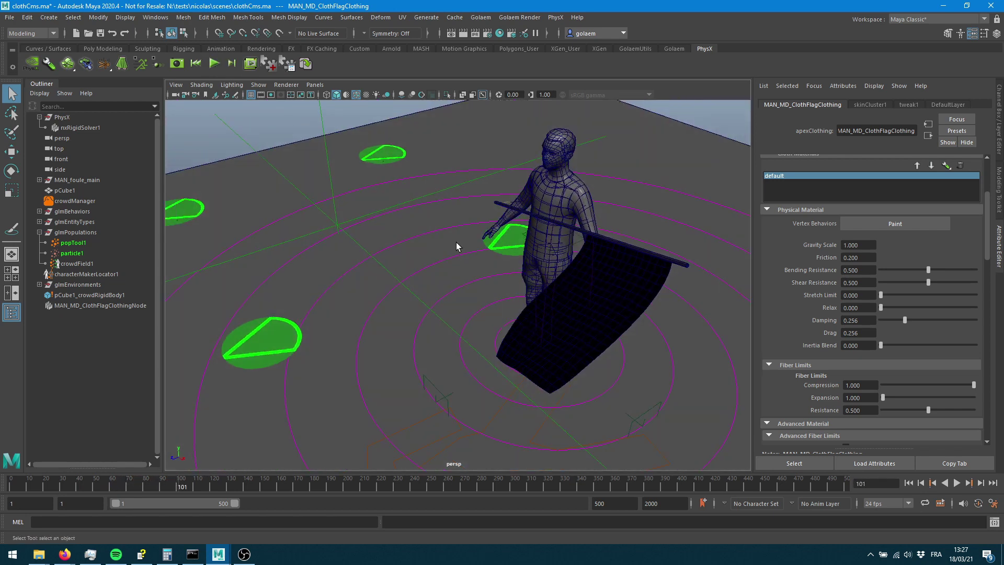
pyautogui.click(232, 64)
pyautogui.click(232, 63)
pyautogui.click(232, 64)
pyautogui.click(232, 63)
pyautogui.click(232, 64)
pyautogui.click(232, 64)
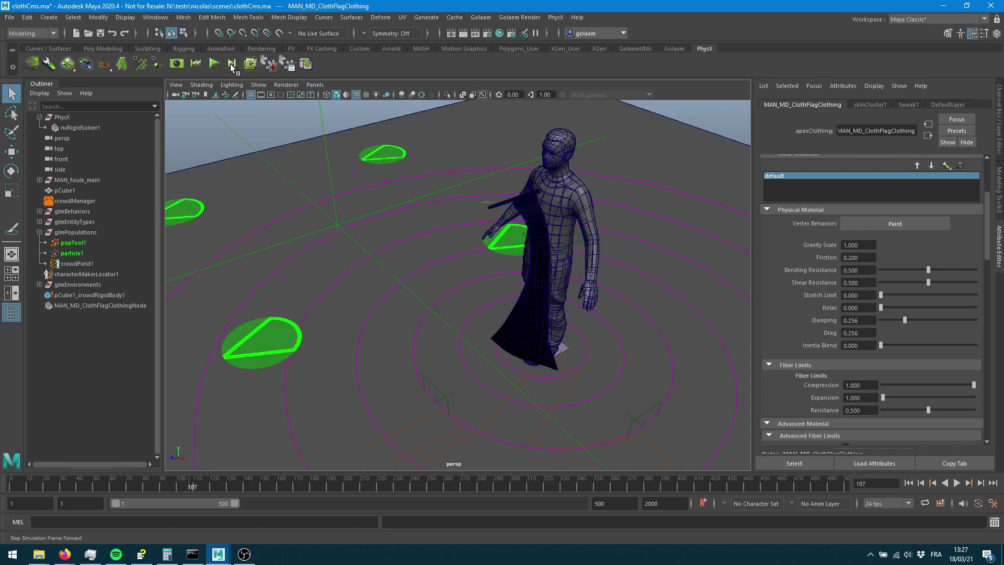
pyautogui.click(232, 64)
pyautogui.keyDown('alt'); pyautogui.moveTo(515, 288); pyautogui.dragTo(598, 272); pyautogui.keyUp('alt')
pyautogui.keyDown('alt'); pyautogui.moveTo(527, 203); pyautogui.dragTo(474, 226); pyautogui.keyUp('alt')
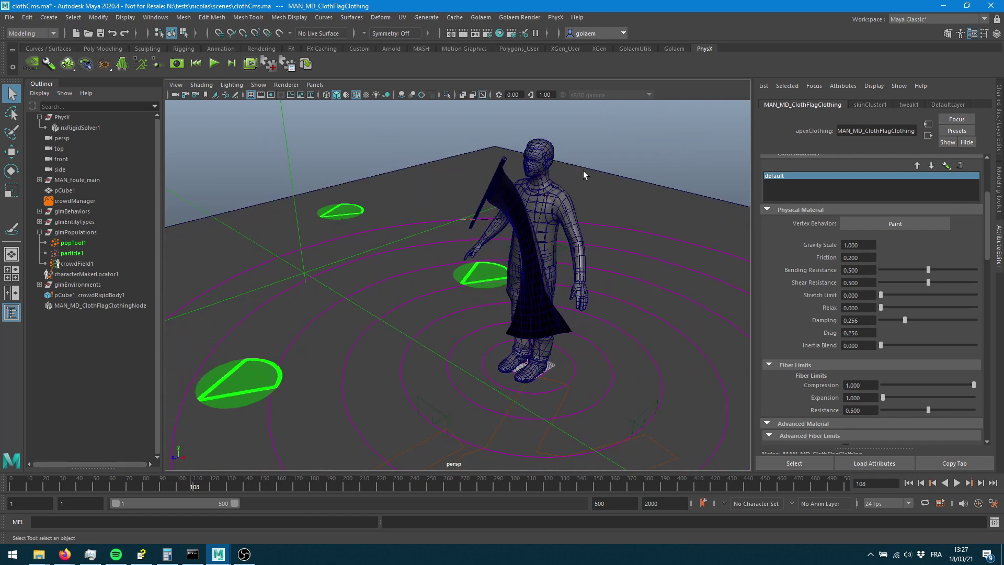
# Step: Set the flag's Inertia Blend to 0.5, replay the simulation from the start and stop it at frame 107 to inspect the cloth
pyautogui.click(866, 348)
pyautogui.write('0.5')
pyautogui.press('Tab')
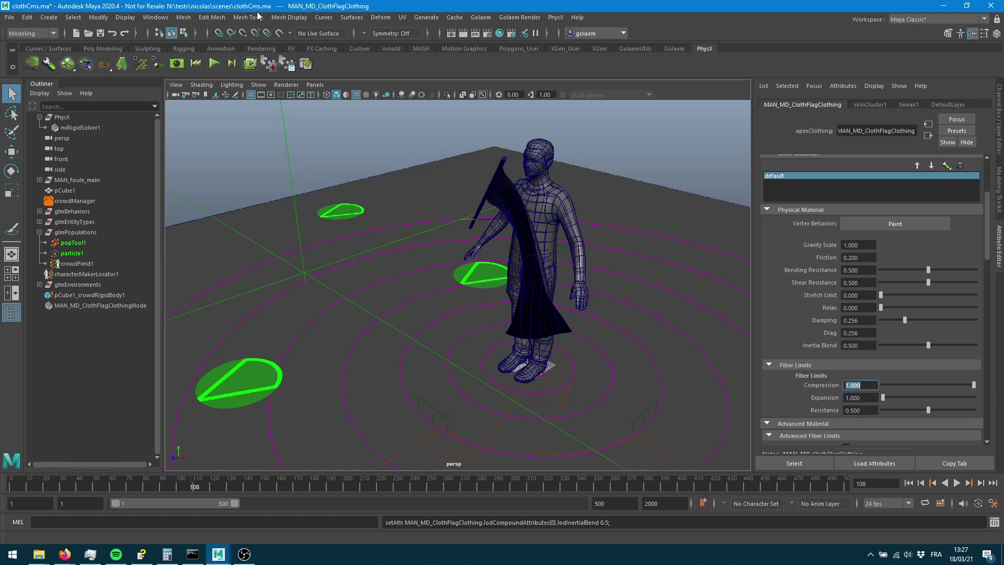
pyautogui.click(195, 63)
pyautogui.click(214, 64)
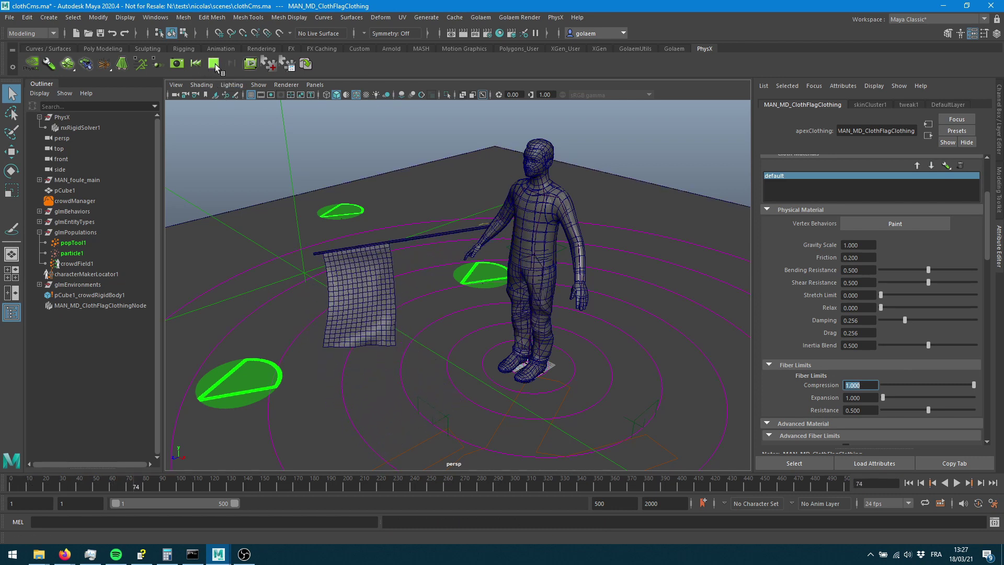
pyautogui.click(214, 63)
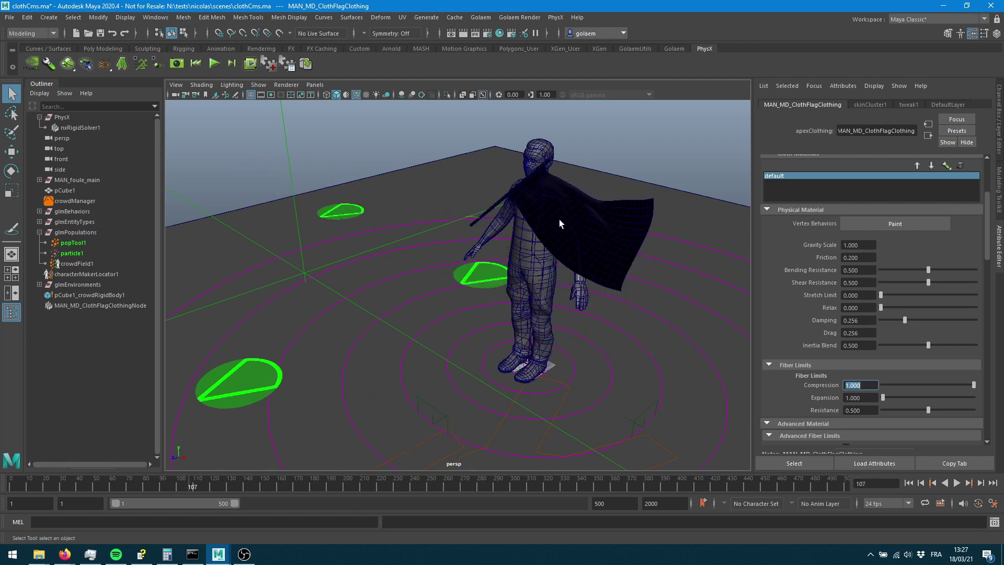
pyautogui.keyDown('alt'); pyautogui.moveTo(477, 241); pyautogui.dragTo(453, 229); pyautogui.keyUp('alt')
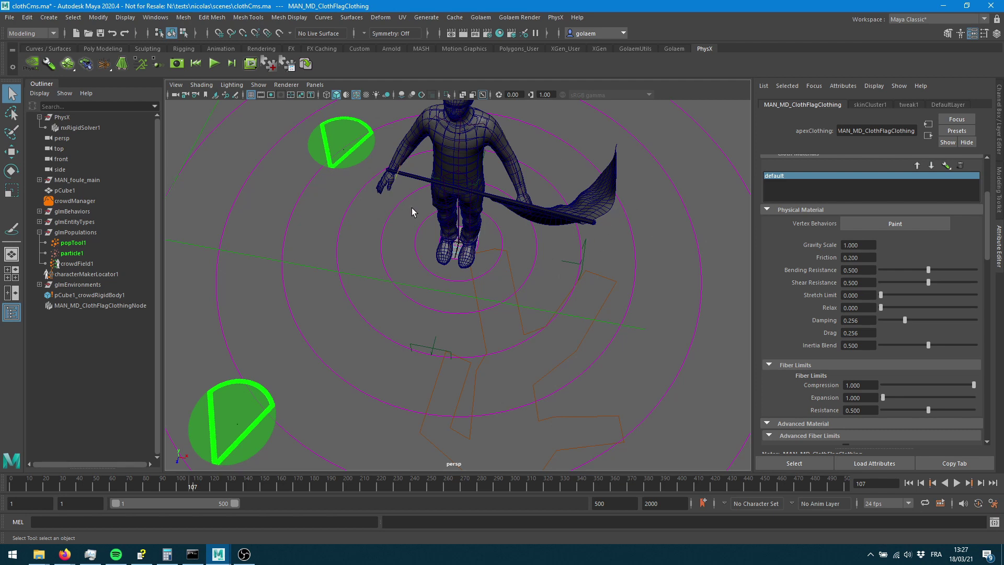
# Step: Review the flag's Fiber Limits and Advanced Fiber Limits settings for length, cross section, bending and shearing, leaving Expansion at 1
pyautogui.scroll(-2, 889, 366)
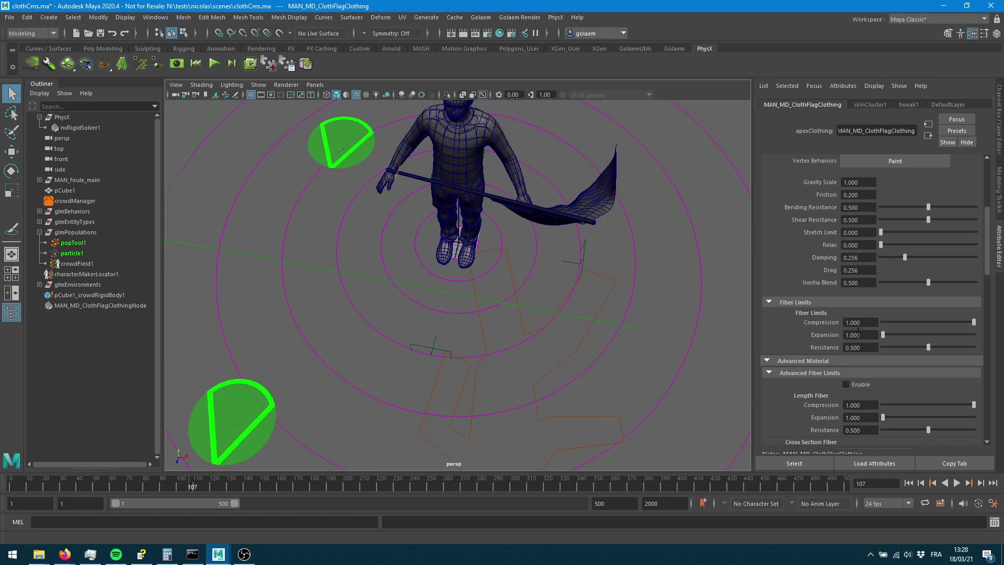
pyautogui.moveTo(884, 336); pyautogui.dragTo(850, 340)
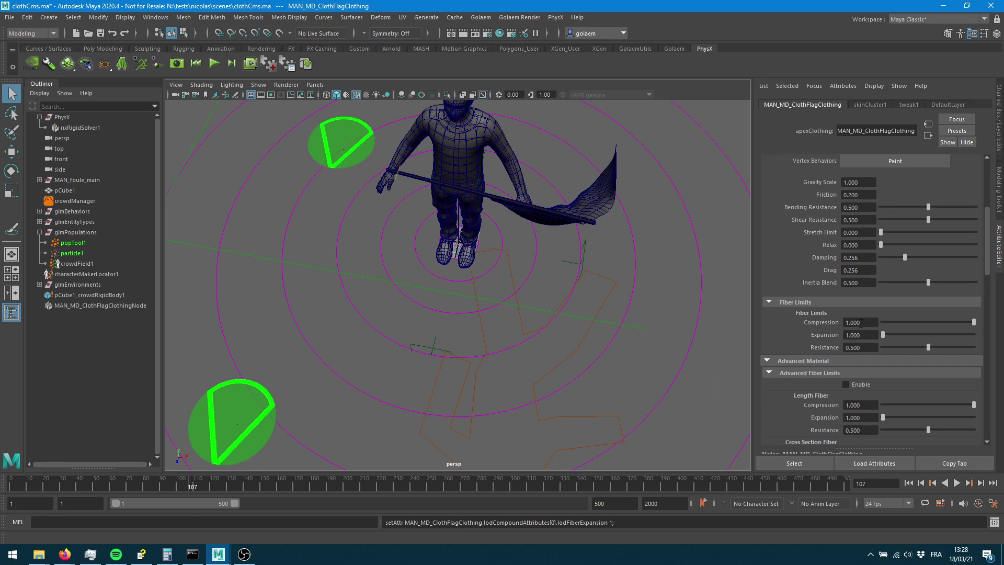
pyautogui.scroll(-3, 871, 340)
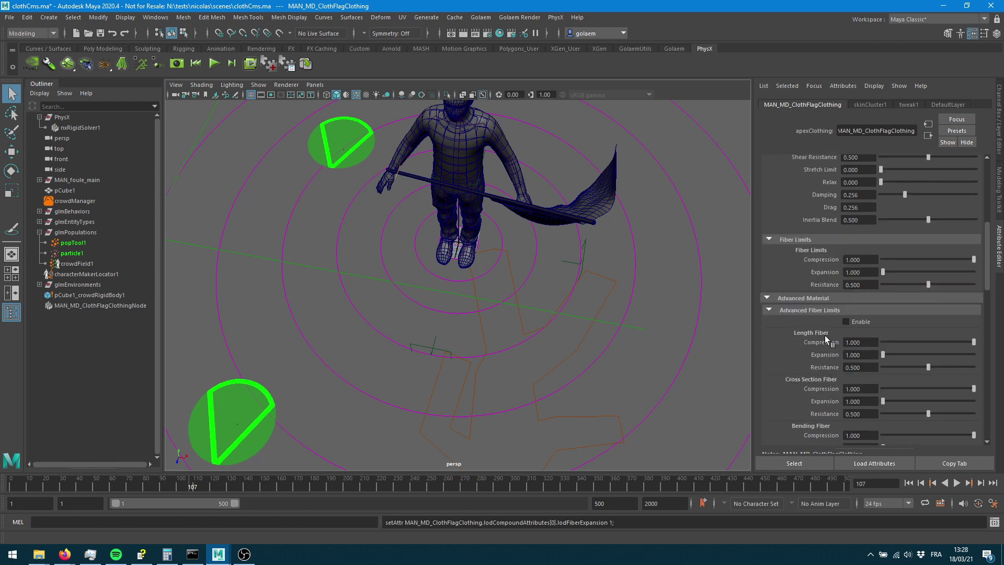
pyautogui.scroll(-4, 823, 336)
pyautogui.scroll(-4, 821, 352)
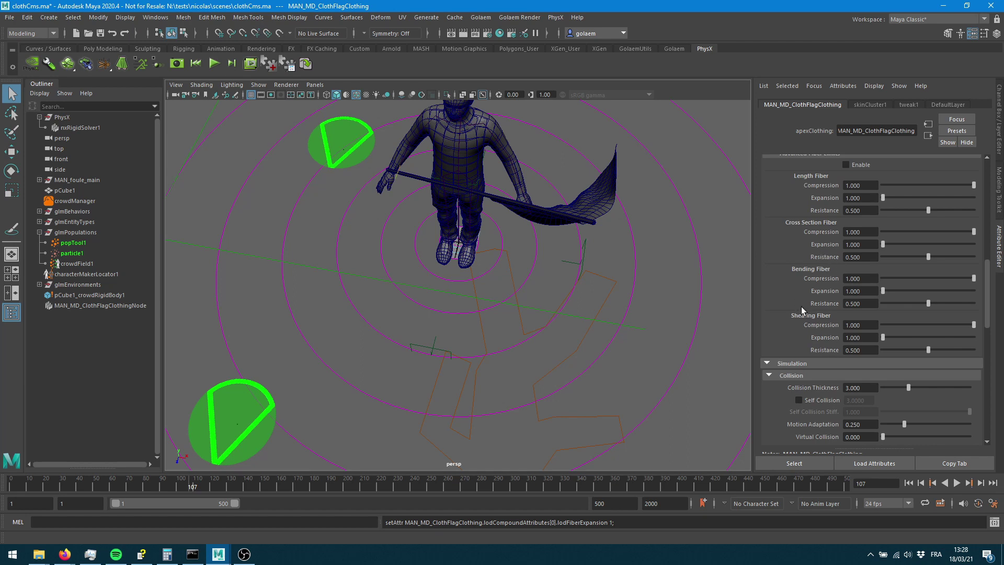
pyautogui.scroll(5, 826, 308)
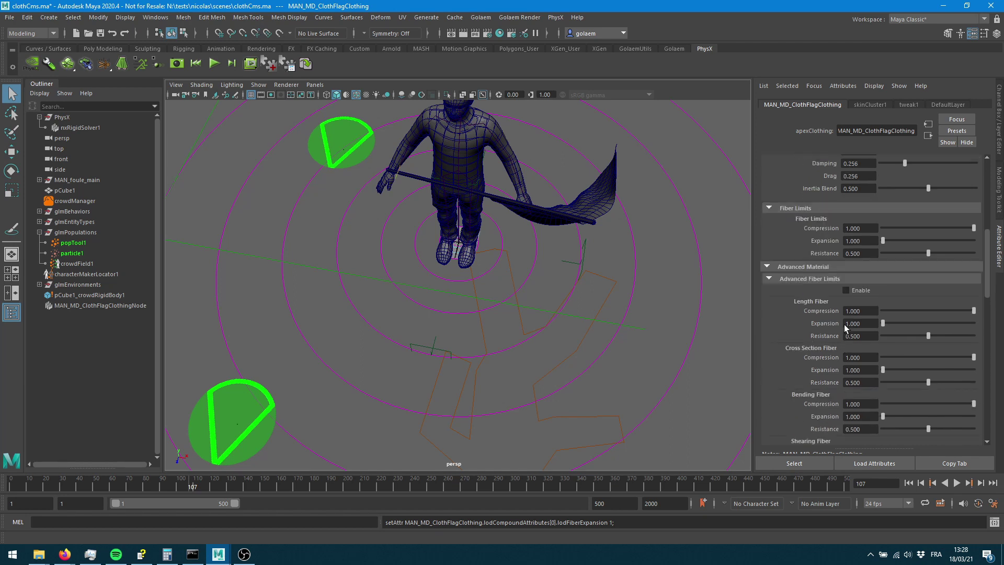
pyautogui.scroll(5, 858, 318)
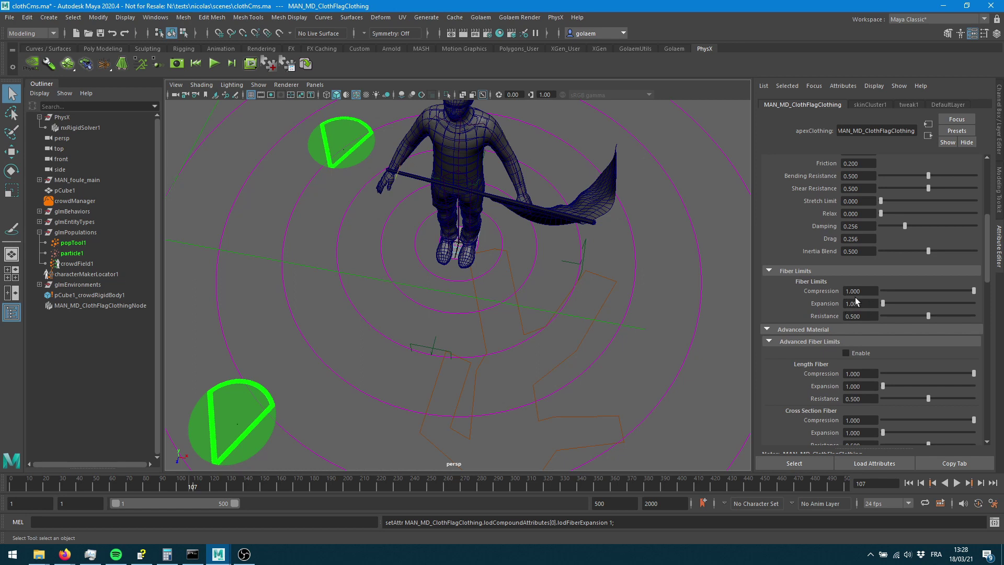
# Step: View the flag up close, raise its Fiber Limits Expansion to 3 and return it to 1
pyautogui.keyDown('alt'); pyautogui.moveTo(571, 278); pyautogui.dragTo(428, 267); pyautogui.keyUp('alt')
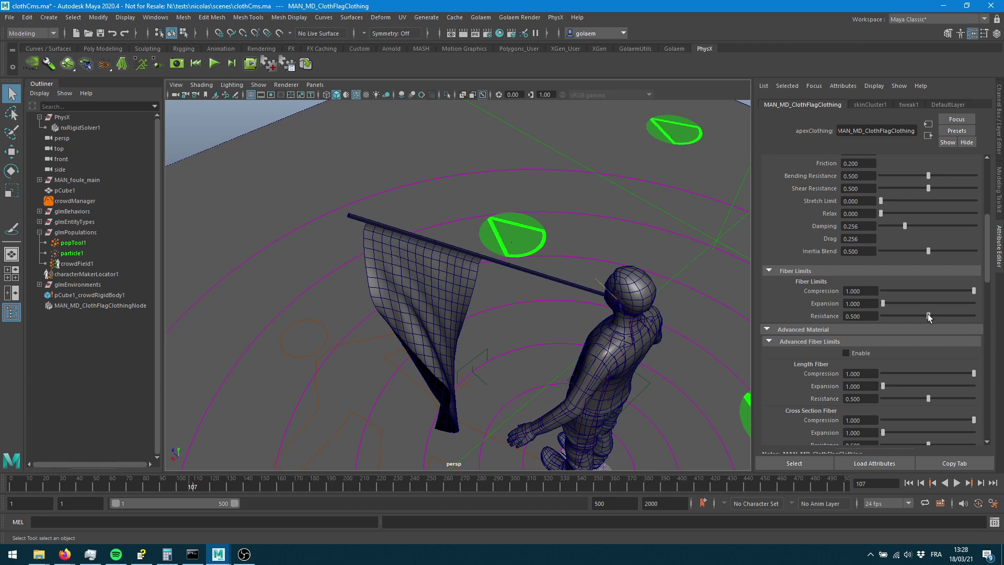
pyautogui.moveTo(882, 309); pyautogui.dragTo(1002, 313)
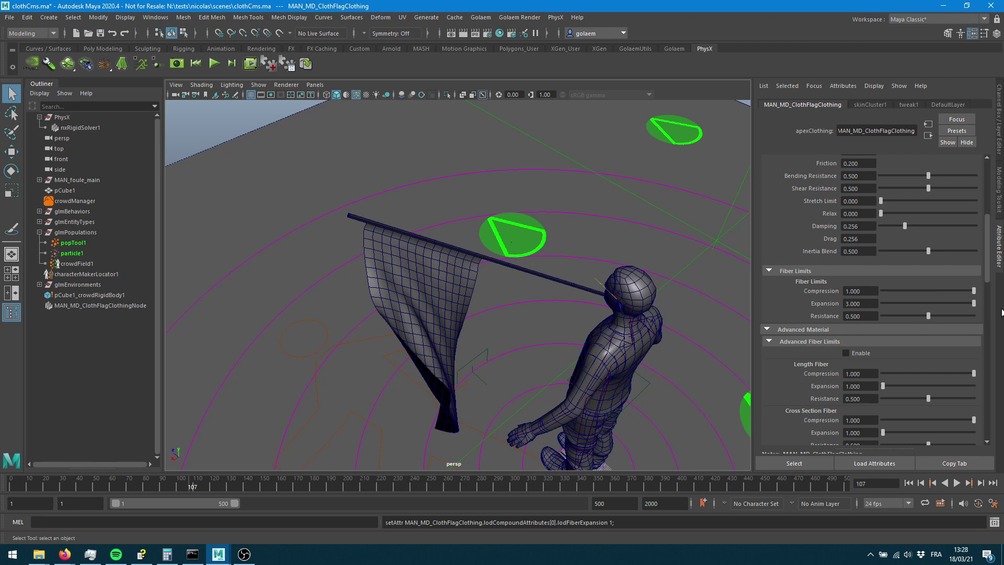
pyautogui.moveTo(913, 309); pyautogui.dragTo(881, 312)
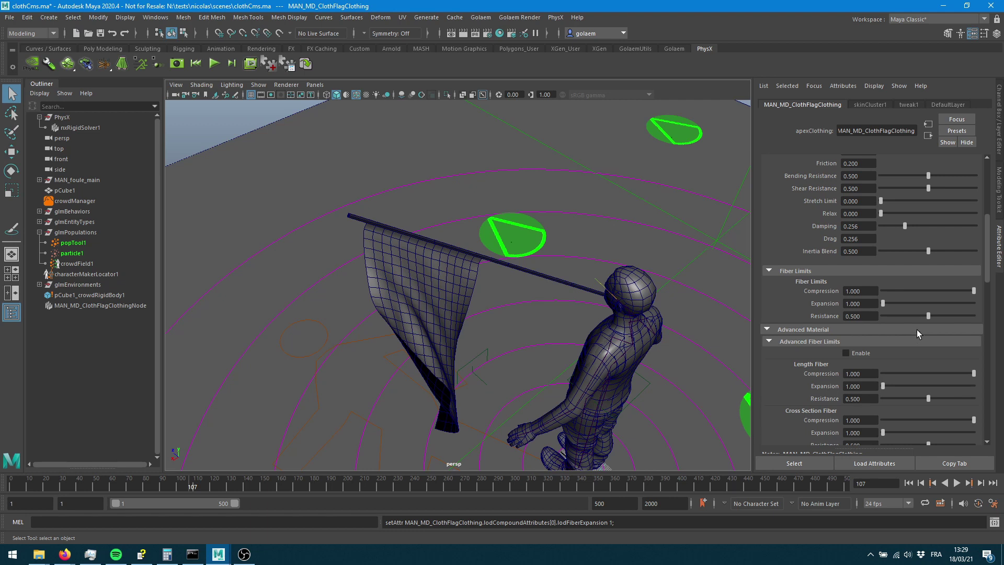
# Step: Rewind the simulation to frame 1 and expand the flag clothing's Advanced Attributes to reach the wind settings
pyautogui.scroll(5, 917, 330)
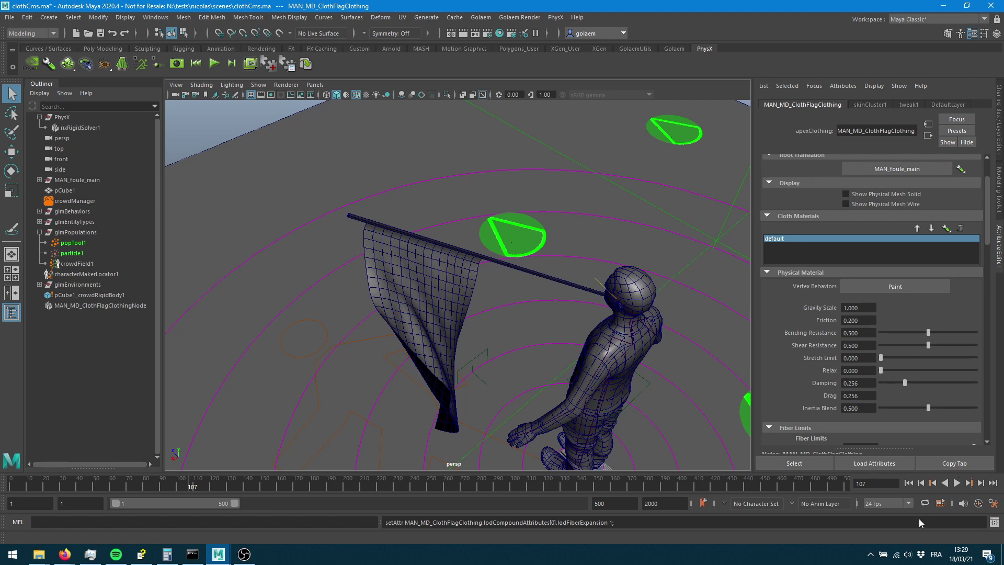
pyautogui.click(195, 64)
pyautogui.keyDown('alt'); pyautogui.moveTo(614, 309); pyautogui.dragTo(742, 302); pyautogui.keyUp('alt')
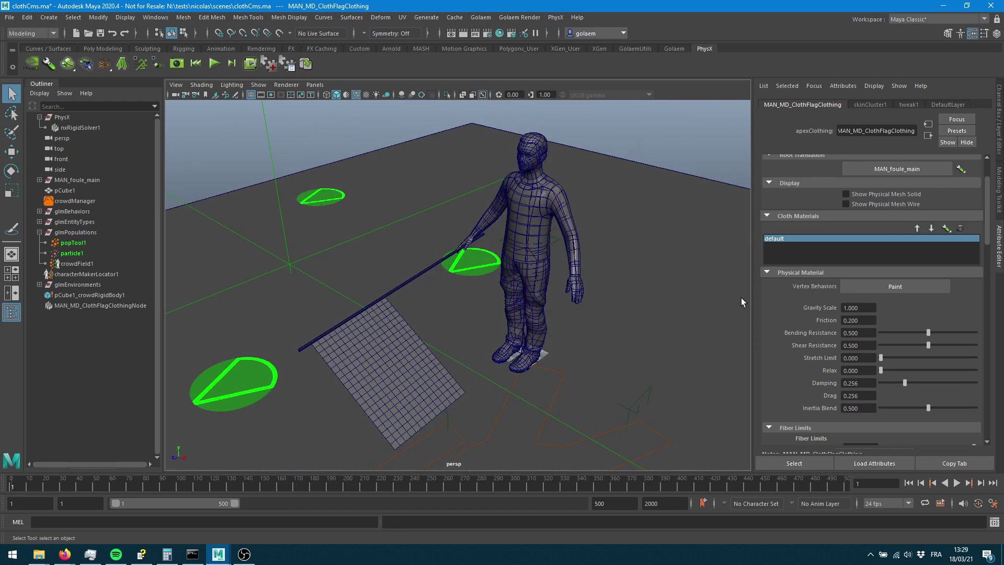
pyautogui.scroll(-10, 887, 356)
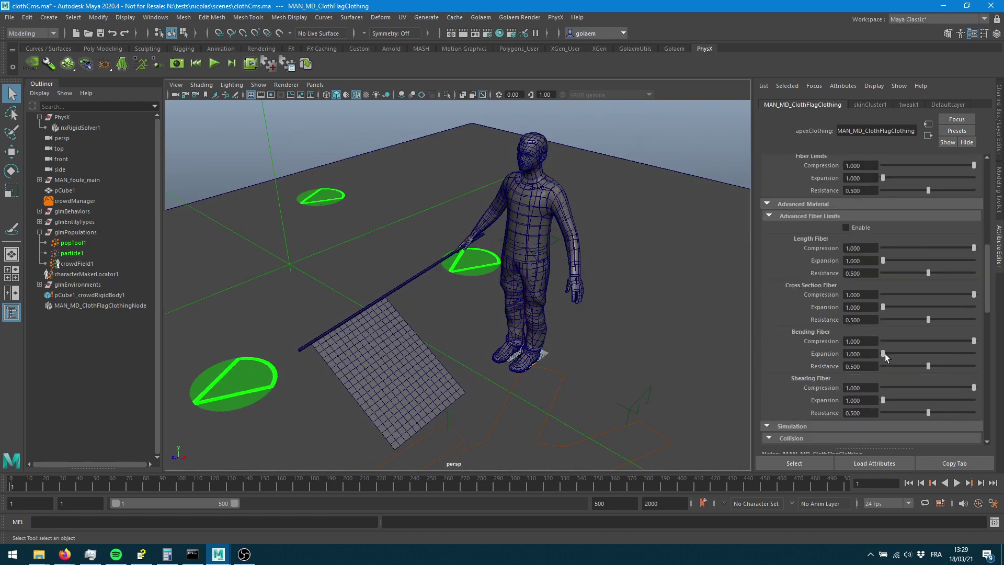
pyautogui.scroll(-5, 933, 343)
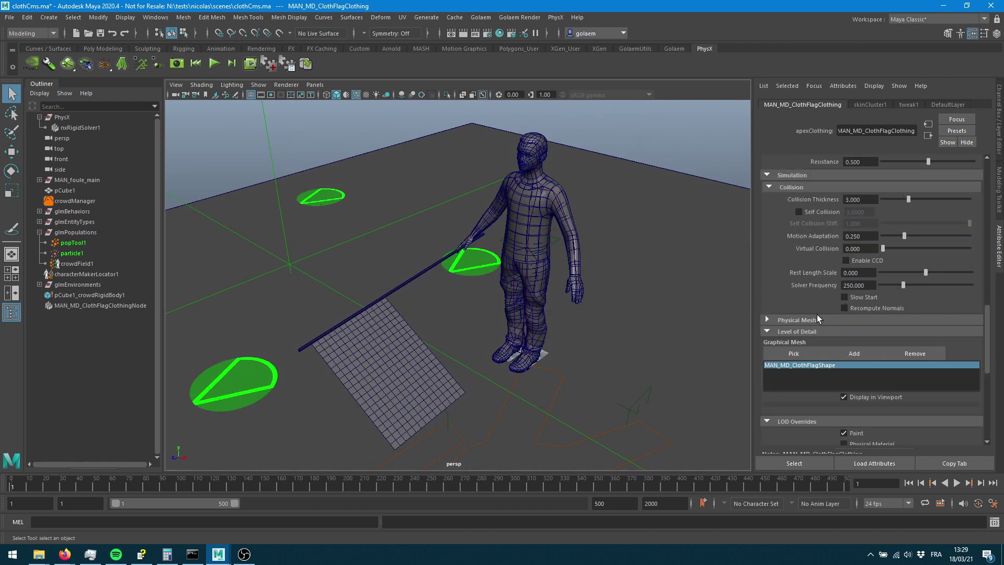
pyautogui.scroll(-5, 900, 361)
pyautogui.click(795, 358)
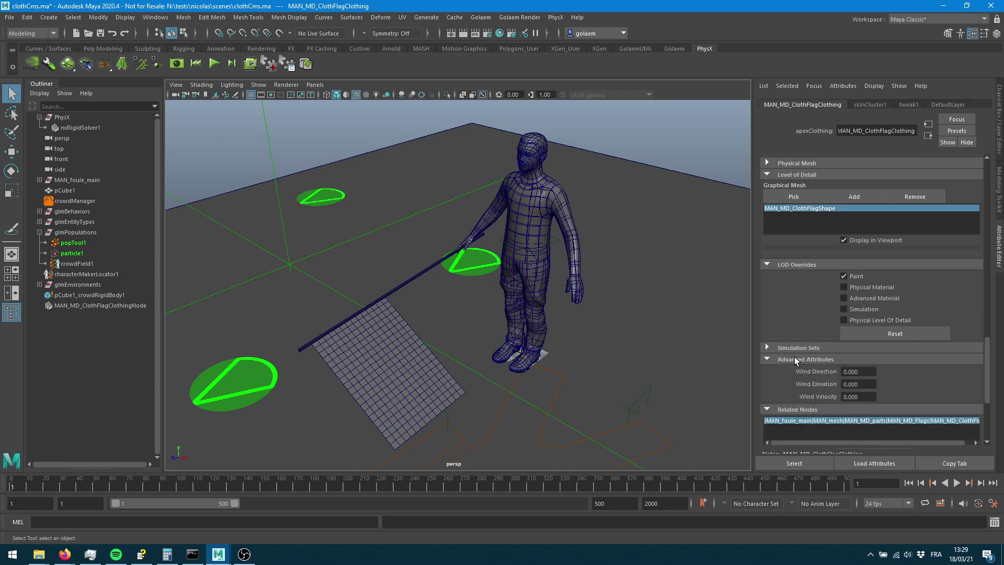
pyautogui.scroll(-2, 887, 354)
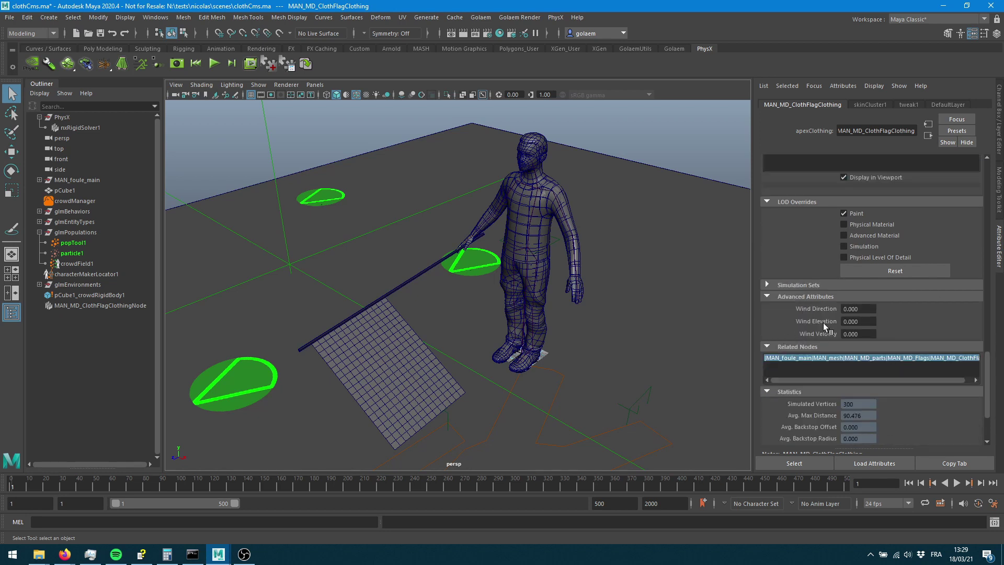
# Step: Set the flag's Wind Direction and Wind Elevation to 45 and Wind Velocity to 100, and play the simulation
pyautogui.click(869, 311)
pyautogui.write('45')
pyautogui.press('Tab')
pyautogui.write('45')
pyautogui.press('Tab')
pyautogui.write('100')
pyautogui.click(865, 323)
pyautogui.click(214, 64)
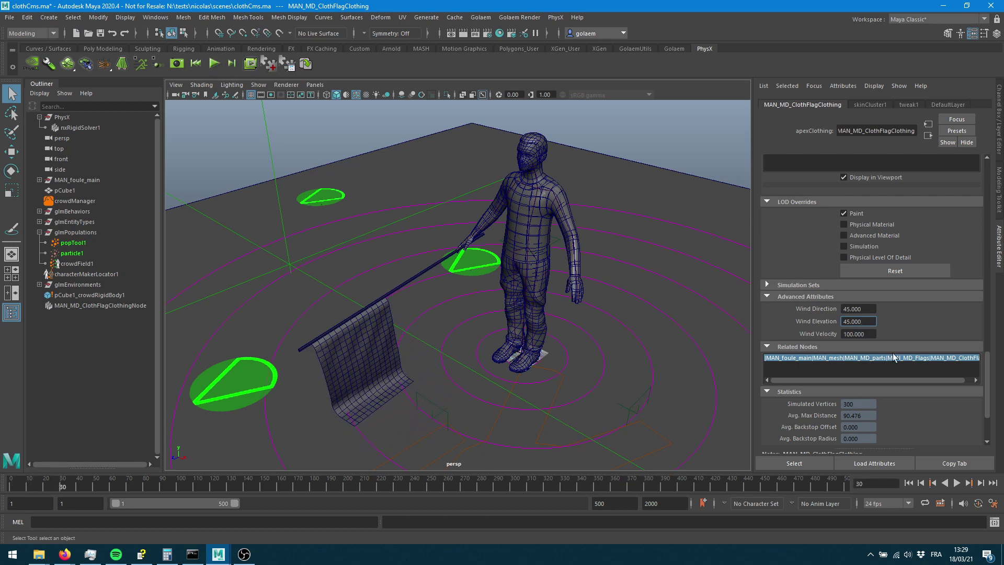
# Step: Raise the flag's Wind Velocity to 1000, replay the simulation and view the moving cloth more closely
pyautogui.click(867, 332)
pyautogui.write('1')
pyautogui.click(866, 320)
pyautogui.click(214, 64)
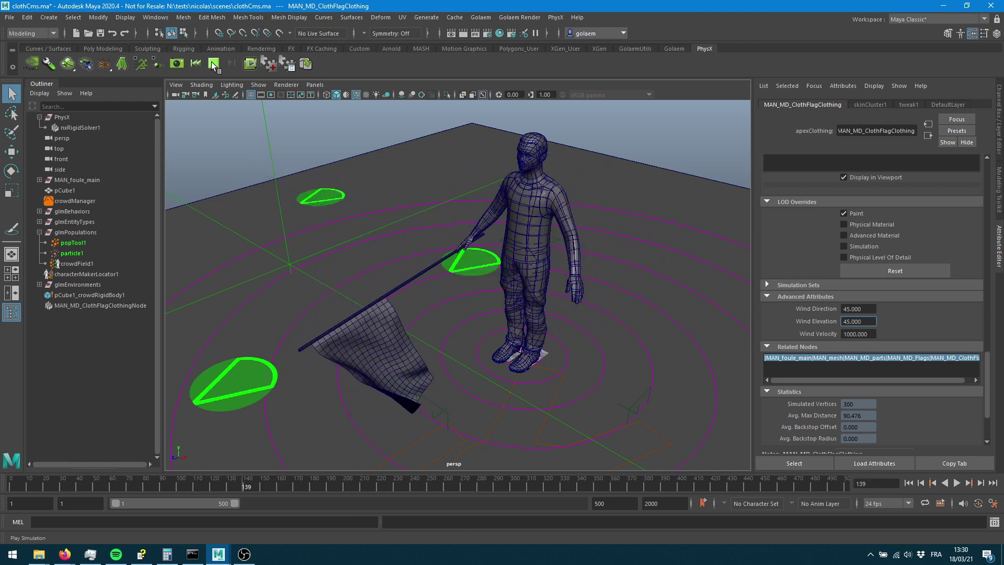
pyautogui.keyDown('alt'); pyautogui.moveTo(536, 234); pyautogui.dragTo(519, 384); pyautogui.keyUp('alt')
pyautogui.keyDown('alt'); pyautogui.moveTo(491, 346); pyautogui.dragTo(542, 259, button='middle'); pyautogui.keyUp('alt')
pyautogui.keyDown('alt'); pyautogui.moveTo(536, 282); pyautogui.dragTo(490, 347); pyautogui.keyUp('alt')
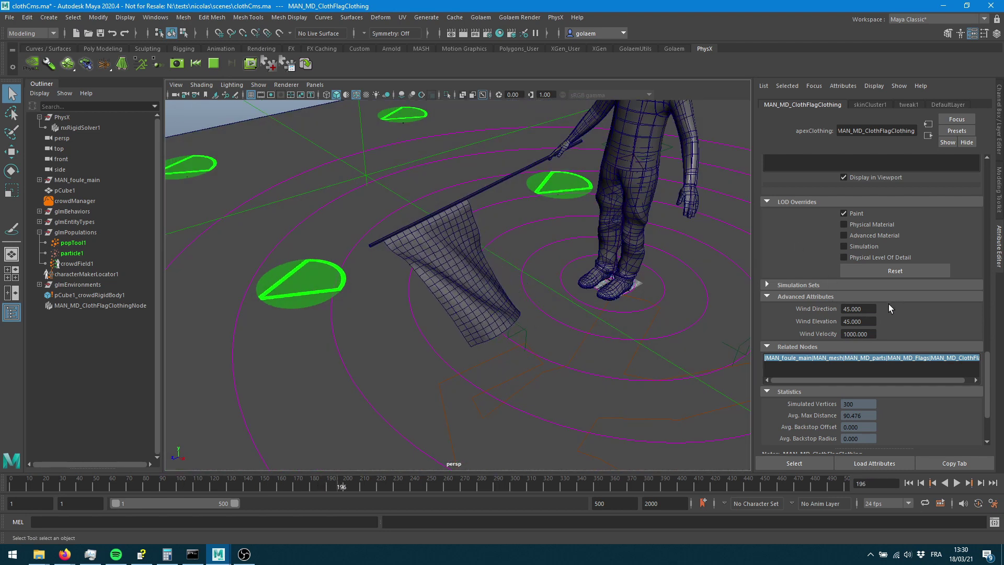
# Step: Extend the end of the playback range to frame 5000 while the simulation runs
pyautogui.scroll(5, 889, 306)
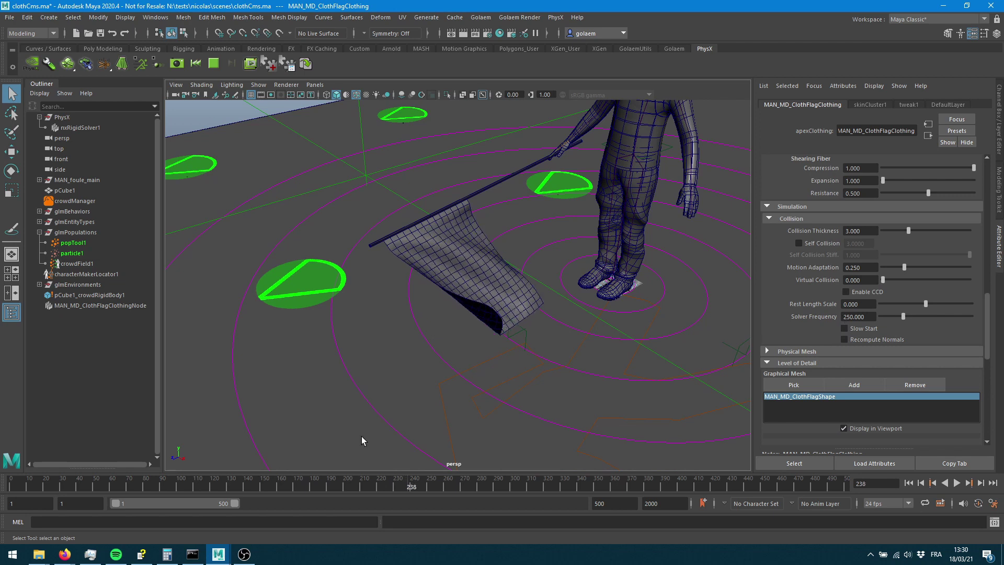
pyautogui.click(619, 504)
pyautogui.write('0')
pyautogui.press('Return')
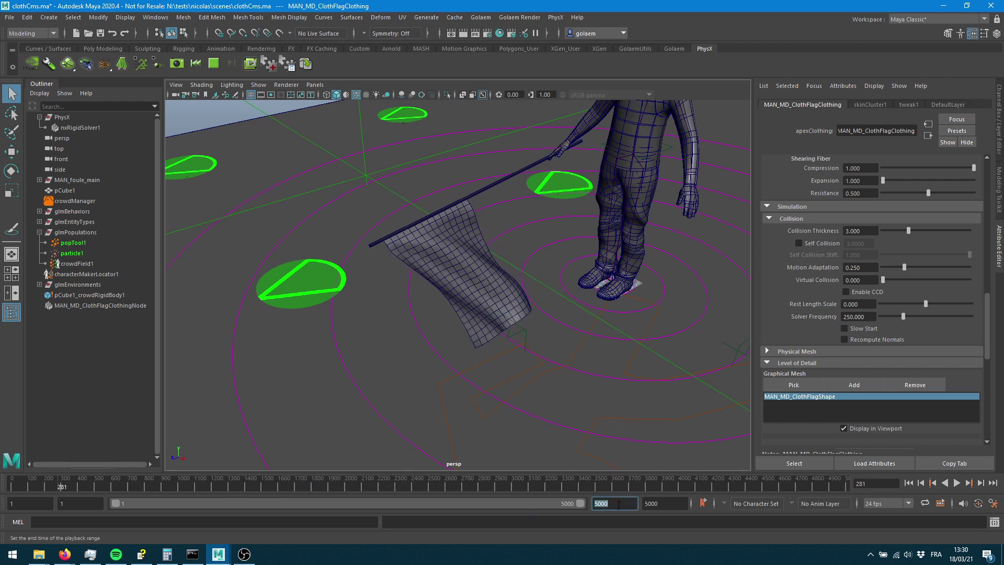
# Step: Set the flag's Drag to 0 and Damping to 0.278, try Bending Resistance at 1 and lower it to 0.272
pyautogui.scroll(5, 867, 323)
pyautogui.scroll(5, 856, 314)
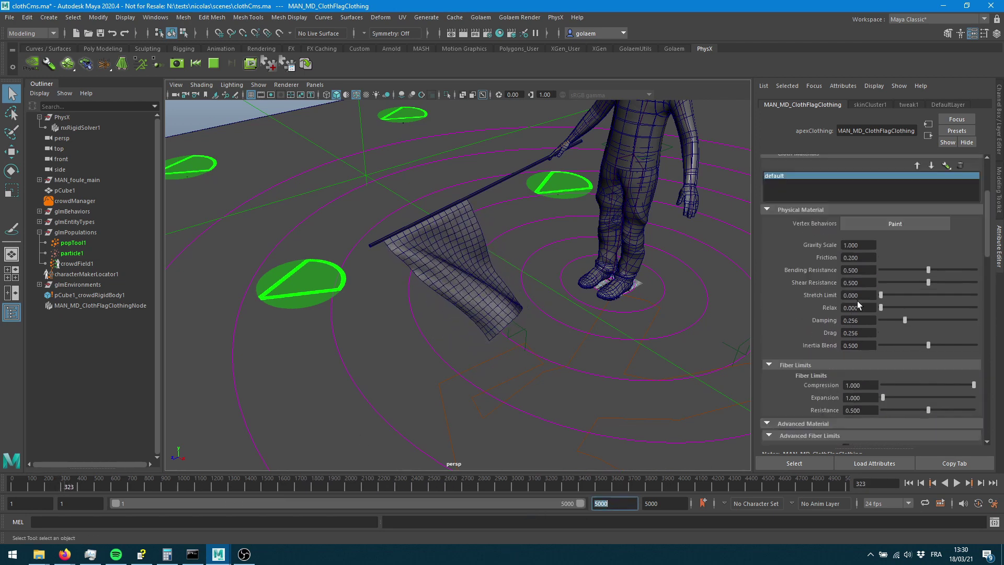
pyautogui.moveTo(910, 383)
pyautogui.mouseDown()
pyautogui.moveTo(955, 382)
pyautogui.moveTo(906, 382)
pyautogui.mouseUp()
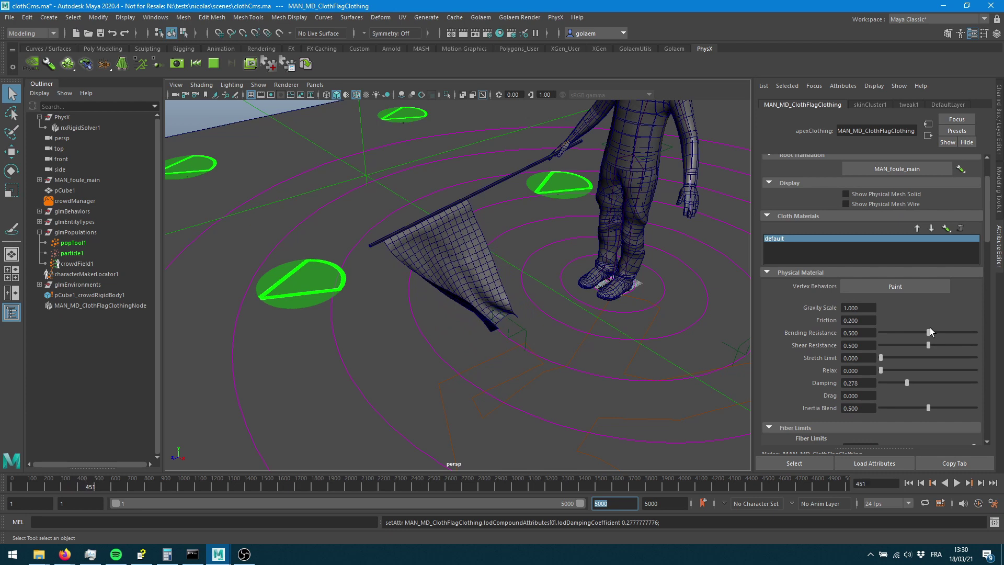
pyautogui.moveTo(929, 333); pyautogui.dragTo(998, 343)
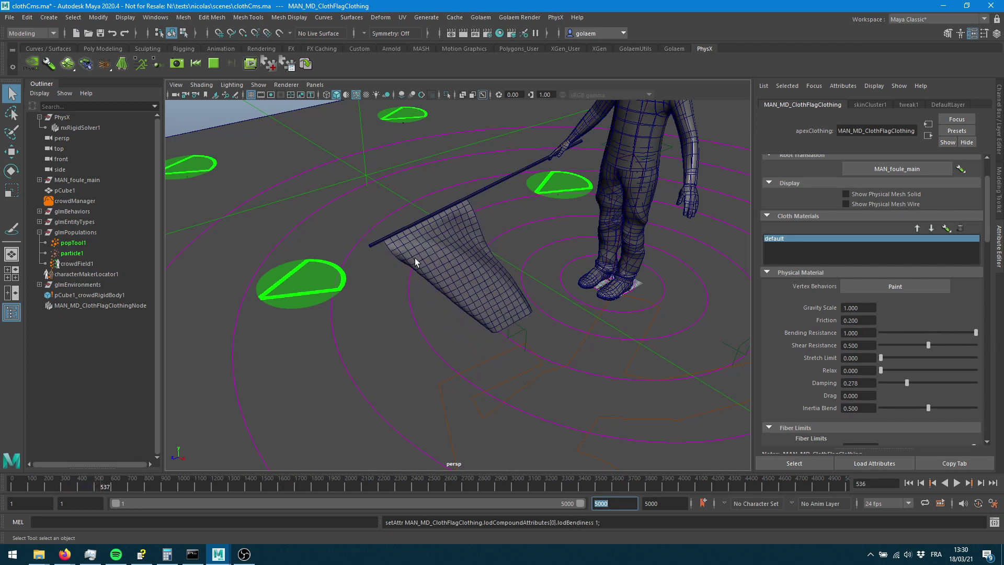
pyautogui.moveTo(974, 332); pyautogui.dragTo(906, 334)
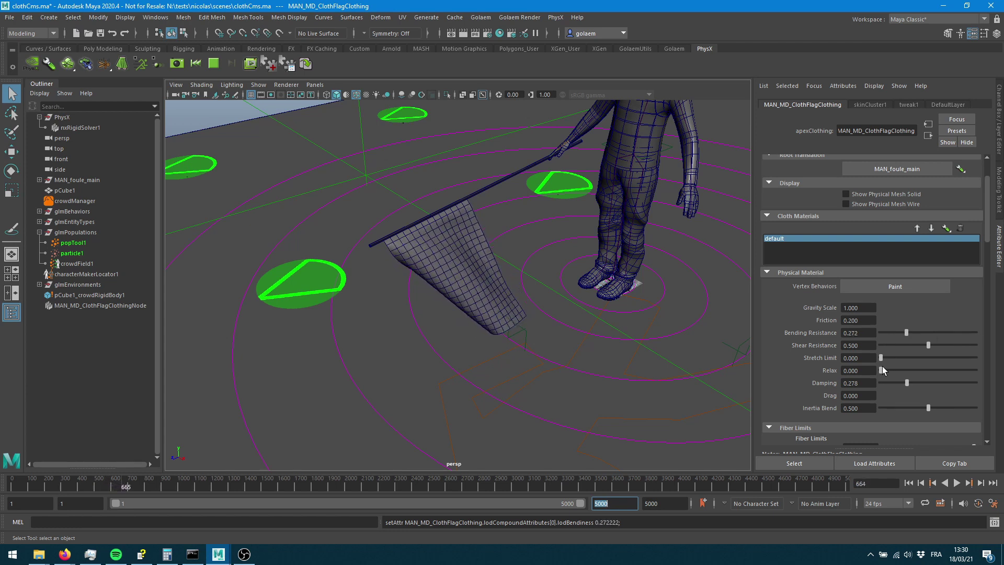
# Step: Lower the flag's Damping to 0.128 and Shear Resistance to 0.133, and view the cloth from a lower angle
pyautogui.moveTo(907, 384); pyautogui.dragTo(892, 383)
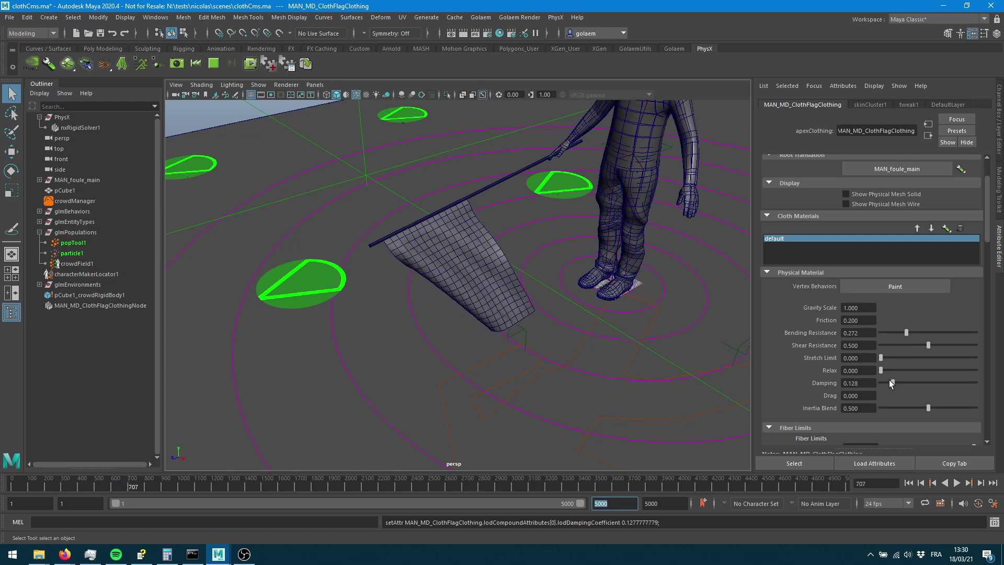
pyautogui.moveTo(929, 346); pyautogui.dragTo(893, 345)
pyautogui.moveTo(426, 361)
pyautogui.keyDown('alt'); pyautogui.mouseDown()
pyautogui.moveTo(618, 315)
pyautogui.moveTo(511, 377)
pyautogui.moveTo(520, 417)
pyautogui.moveTo(432, 369)
pyautogui.mouseUp(); pyautogui.keyUp('alt')
pyautogui.keyDown('alt'); pyautogui.moveTo(520, 333); pyautogui.dragTo(498, 372, button='middle'); pyautogui.keyUp('alt')
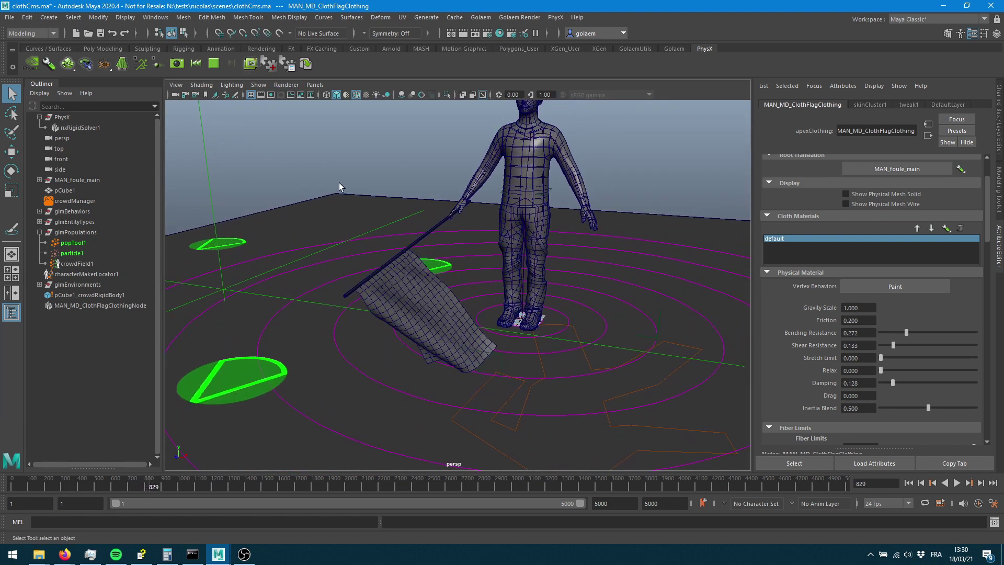
# Step: Replay the wind simulation from the start, examine the flag from the side and stop at frame 266
pyautogui.click(214, 63)
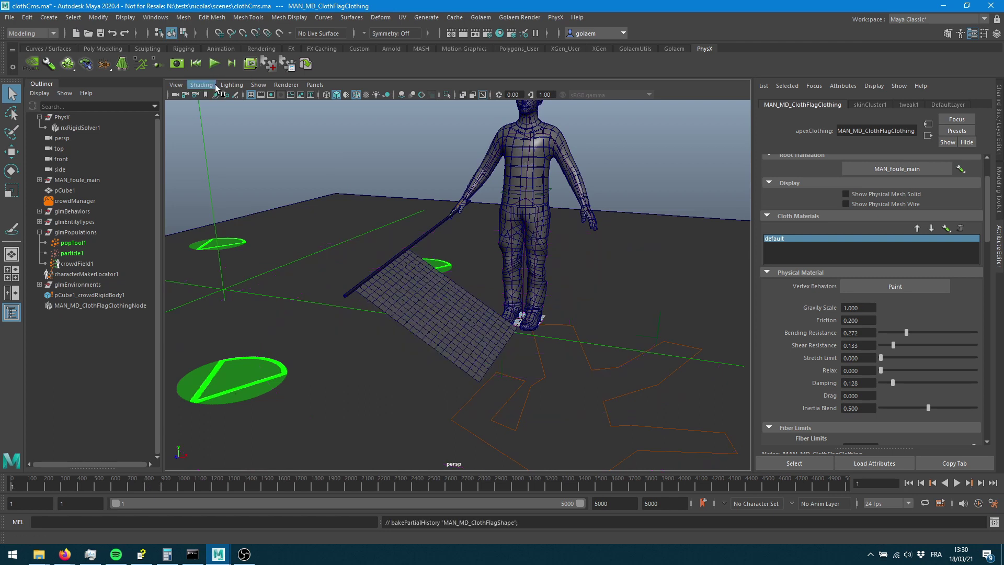
pyautogui.click(214, 63)
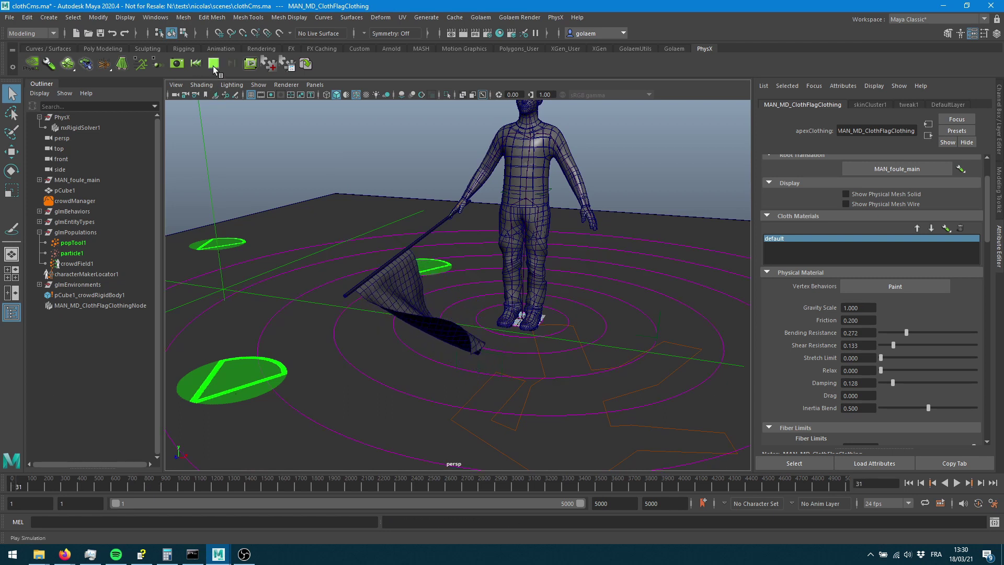
pyautogui.keyDown('alt'); pyautogui.moveTo(359, 302); pyautogui.dragTo(510, 379); pyautogui.keyUp('alt')
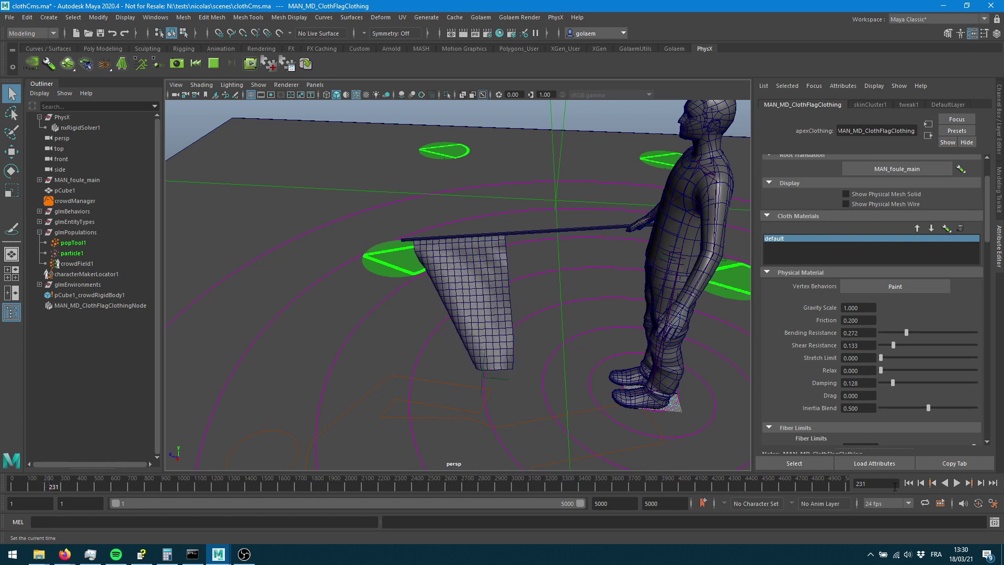
pyautogui.press('Escape')
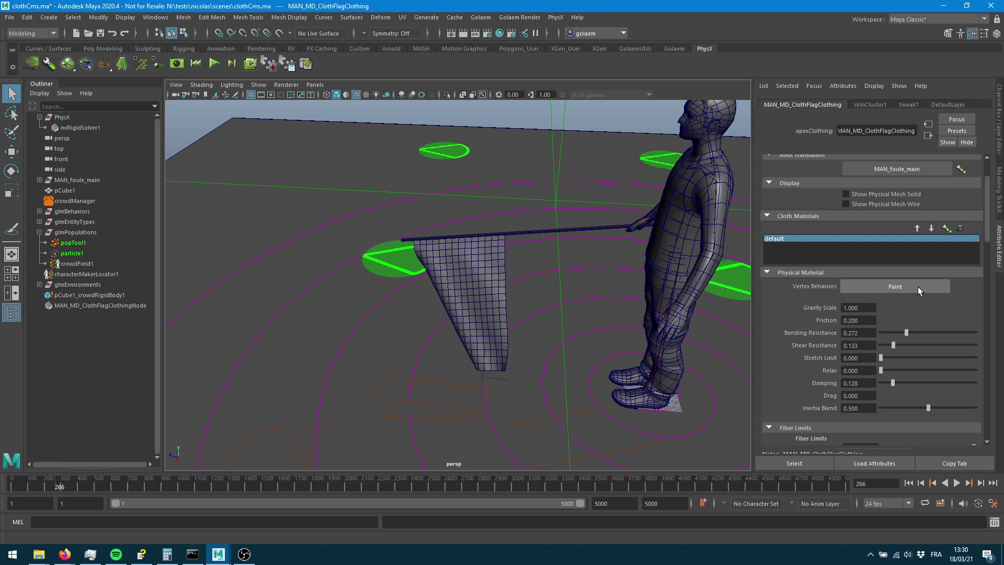
# Step: Set the flag's Wind Velocity back to 0 and rewind the simulation to frame 1
pyautogui.scroll(-5, 919, 286)
pyautogui.scroll(-5, 916, 351)
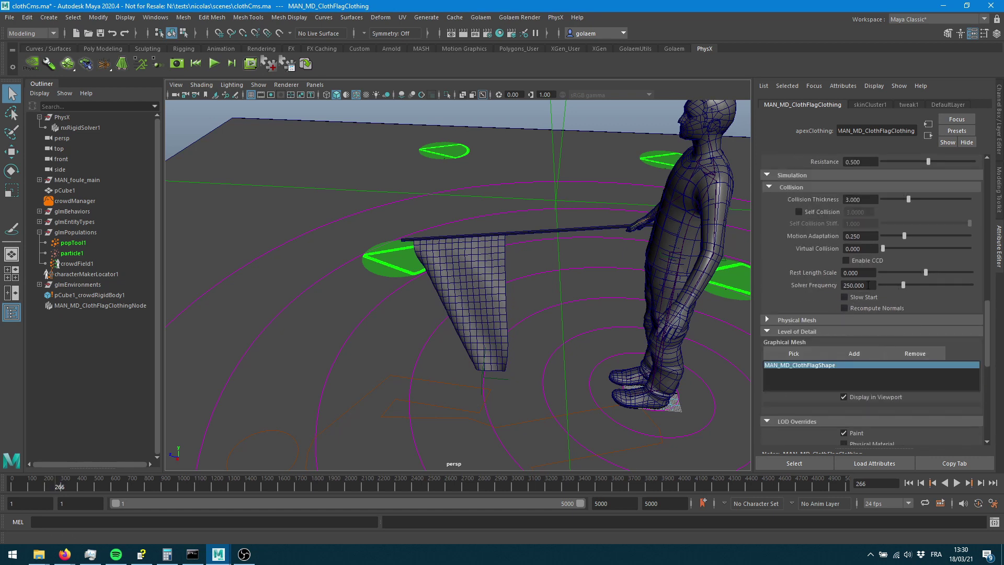
pyautogui.scroll(-5, 884, 369)
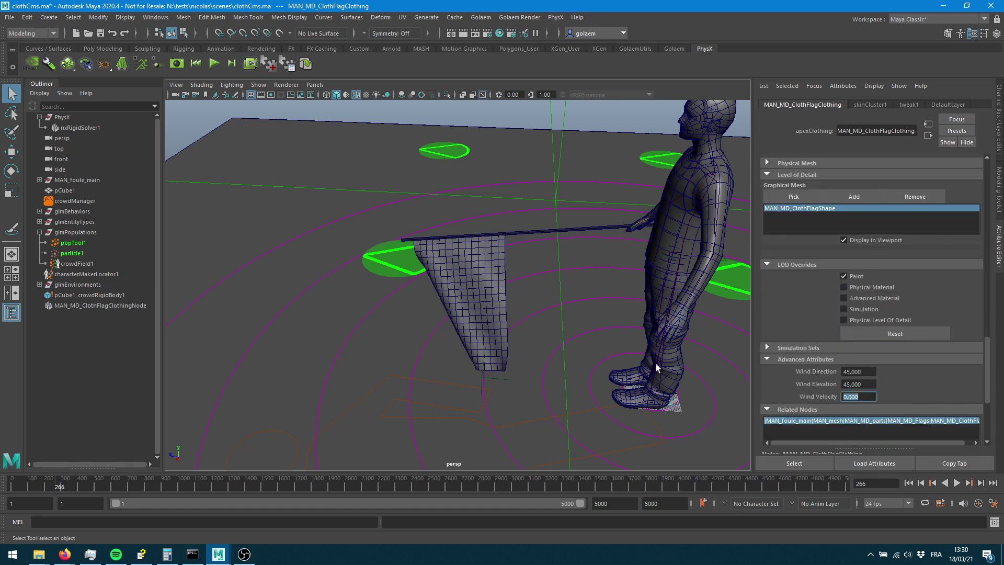
pyautogui.scroll(5, 940, 262)
pyautogui.scroll(5, 941, 261)
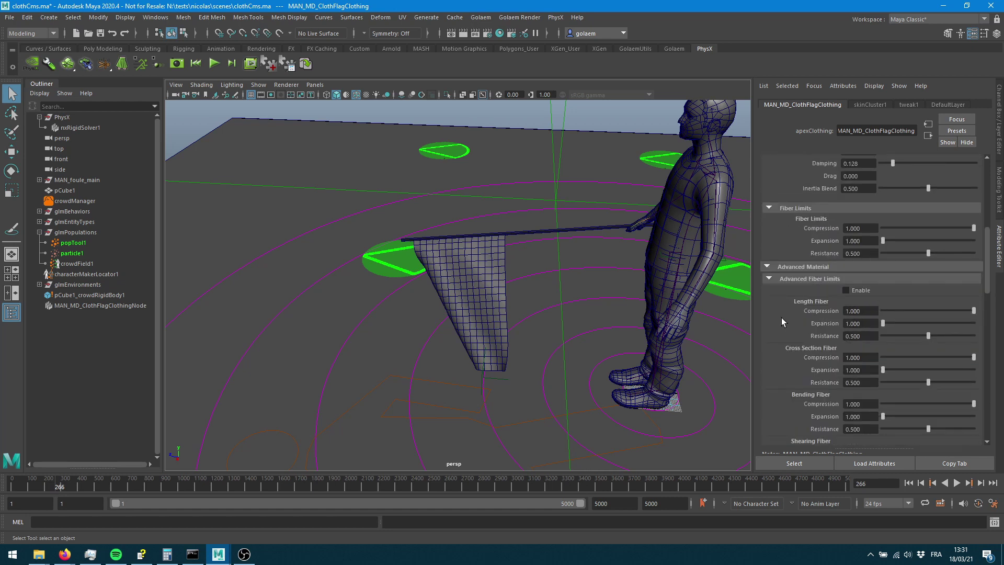
pyautogui.scroll(6, 890, 350)
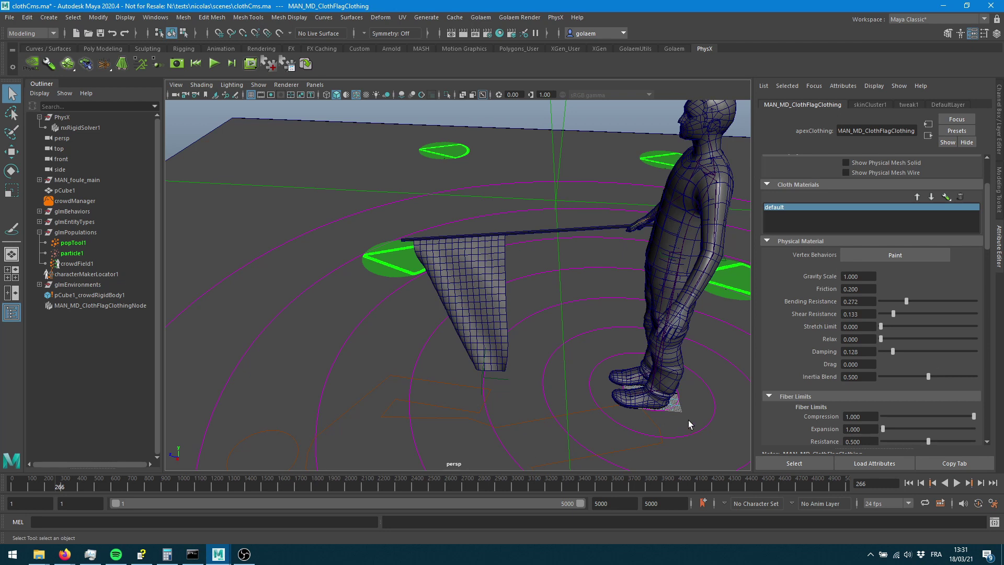
pyautogui.keyDown('alt'); pyautogui.moveTo(460, 335); pyautogui.dragTo(547, 340); pyautogui.keyUp('alt')
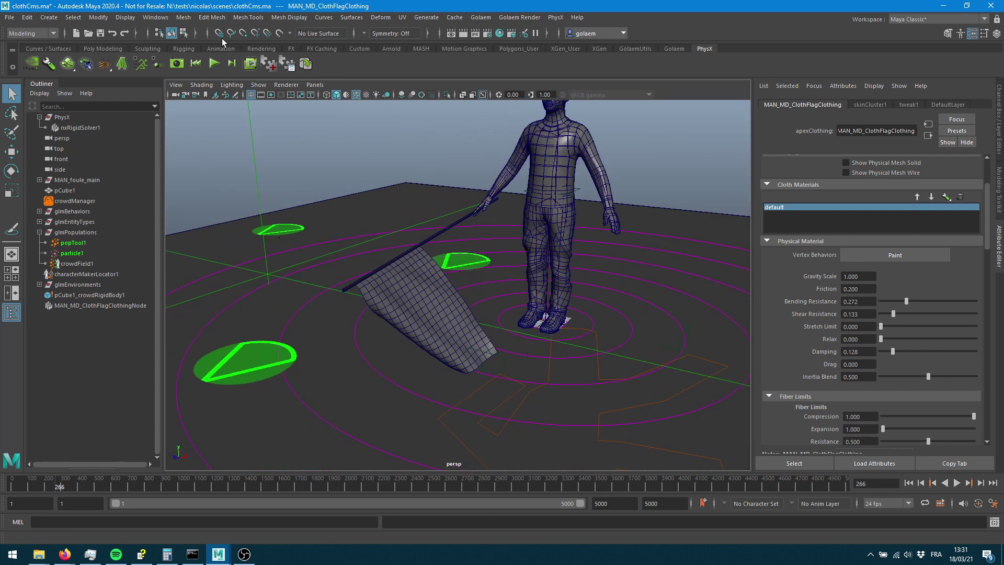
pyautogui.click(195, 63)
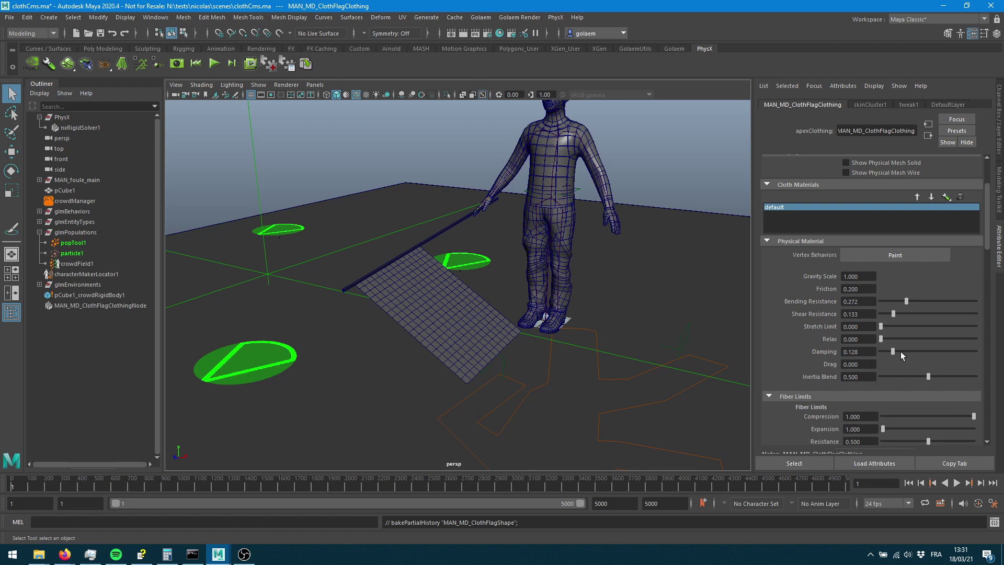
# Step: Set the flag's Friction to 0.01, Bending Resistance to 0.439, Shear Resistance to 0.433, Stretch Limit to 0.167 and Damping to 0.056
pyautogui.moveTo(894, 328); pyautogui.dragTo(925, 314)
pyautogui.click(854, 289)
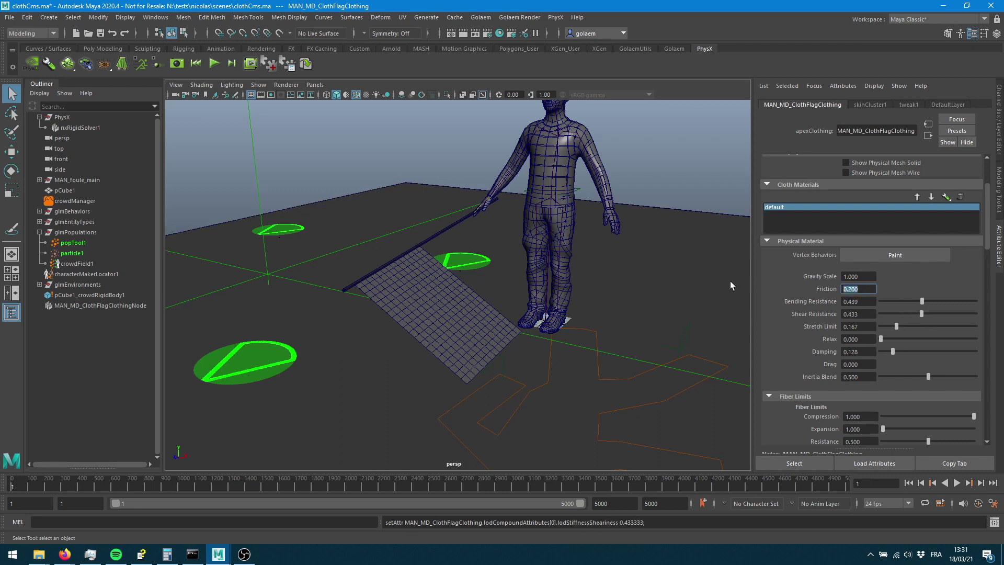
pyautogui.write('0.01')
pyautogui.press('Tab')
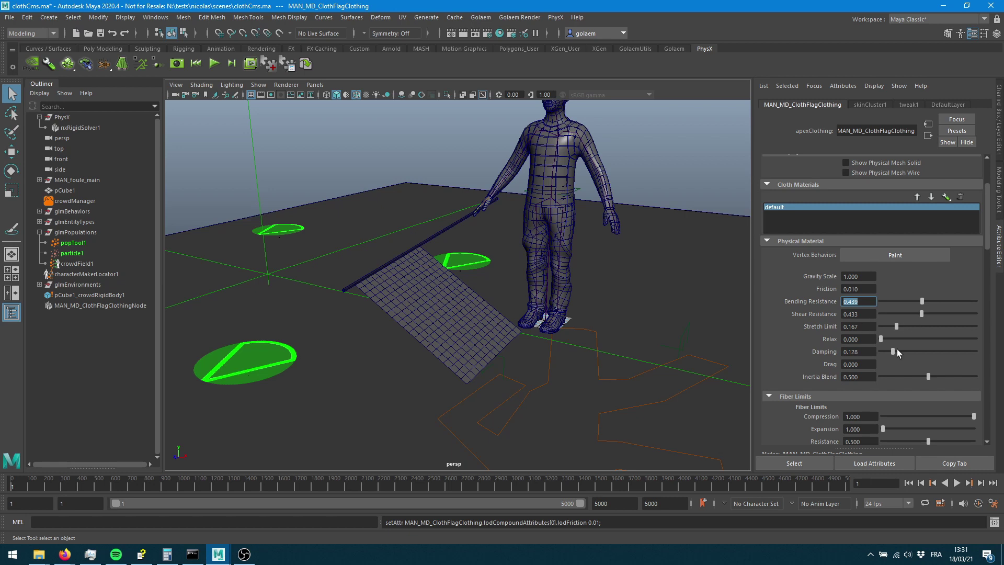
pyautogui.moveTo(894, 351); pyautogui.dragTo(886, 350)
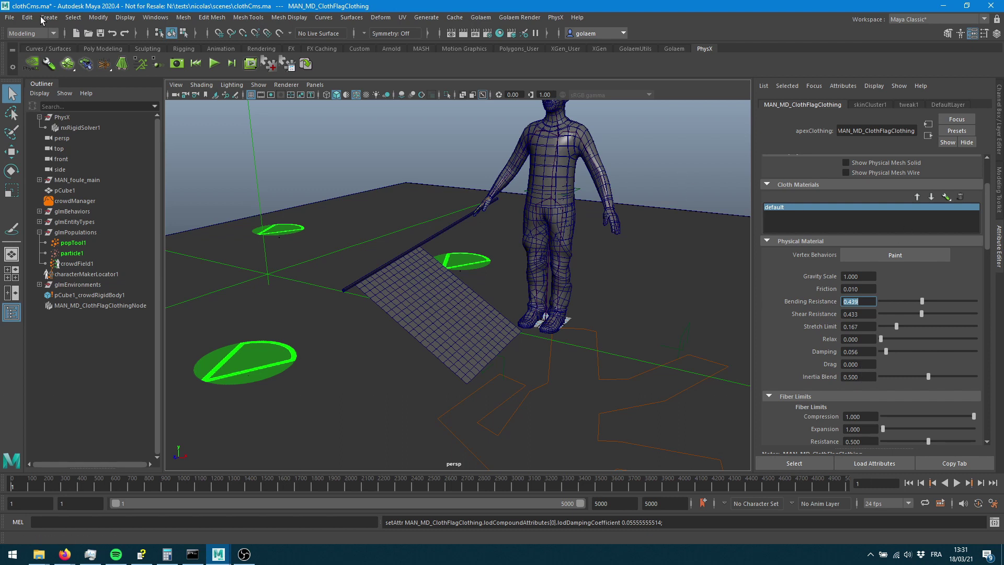
# Step: Save the scene and export the flag mesh with Export PhysX Assets enabled, replacing flagCms.apx in the characters folder
pyautogui.click(447, 351)
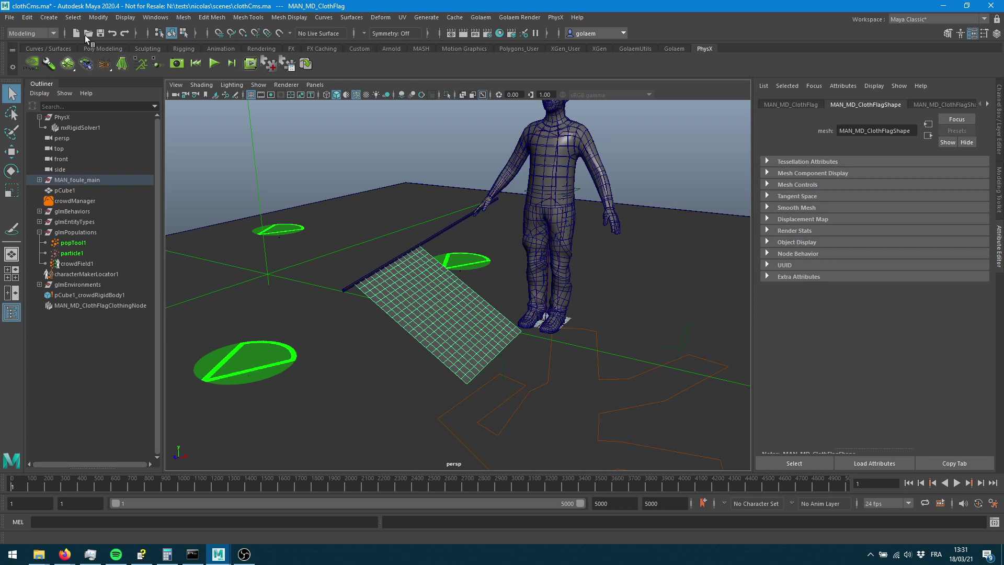
pyautogui.hotkey('ctrl', 's')
pyautogui.click(10, 17)
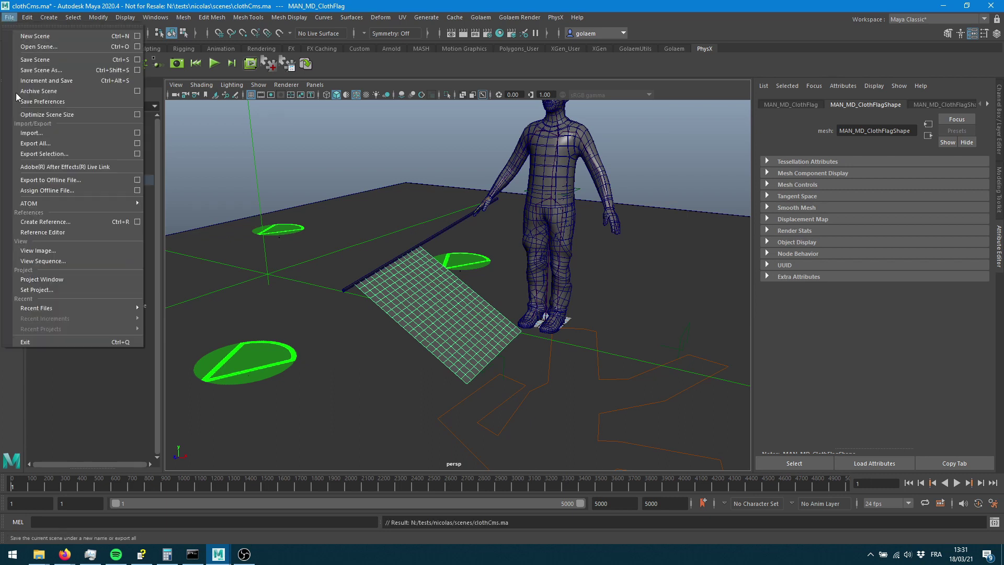
pyautogui.click(52, 154)
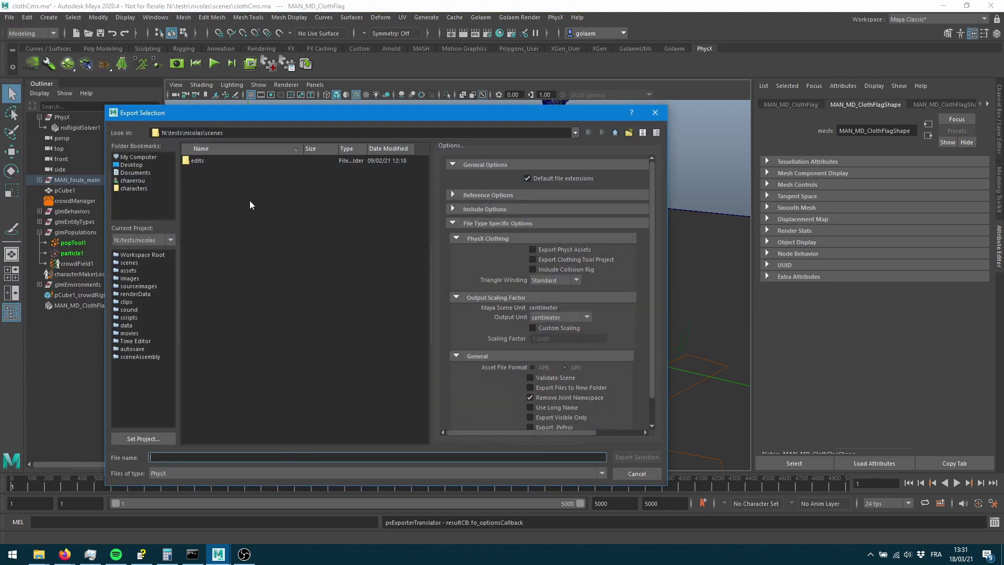
pyautogui.click(131, 190)
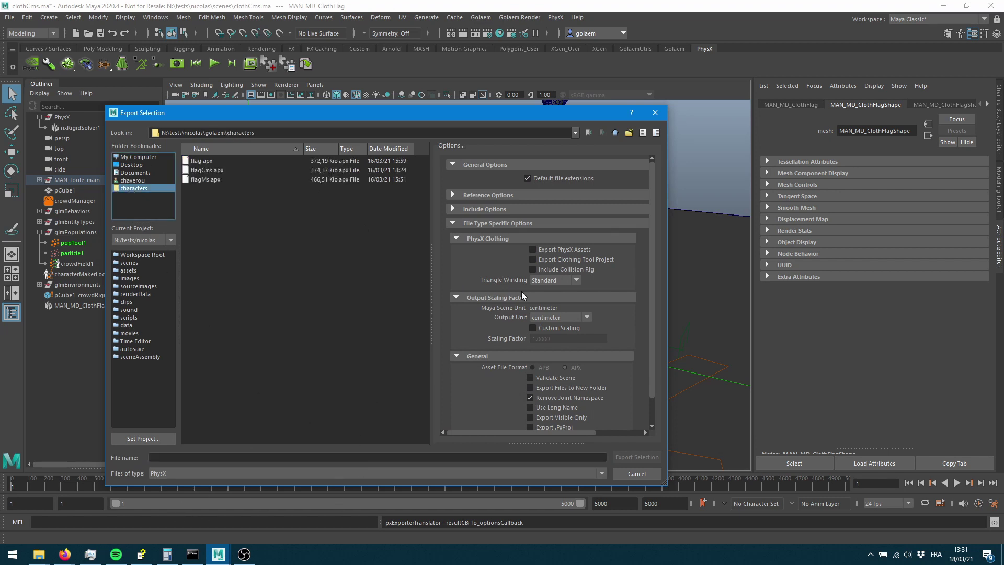
pyautogui.click(533, 250)
pyautogui.doubleClick(207, 171)
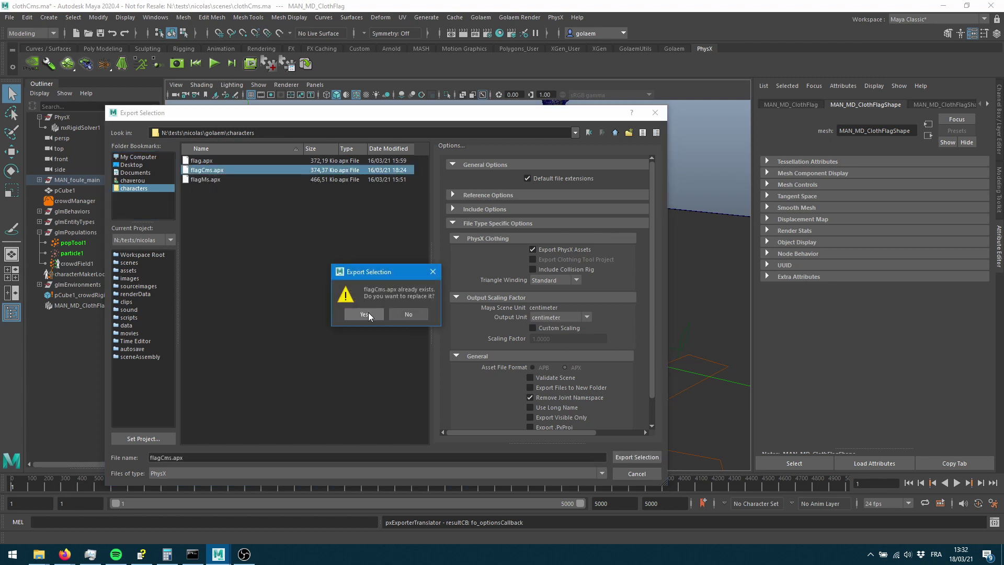
pyautogui.click(368, 312)
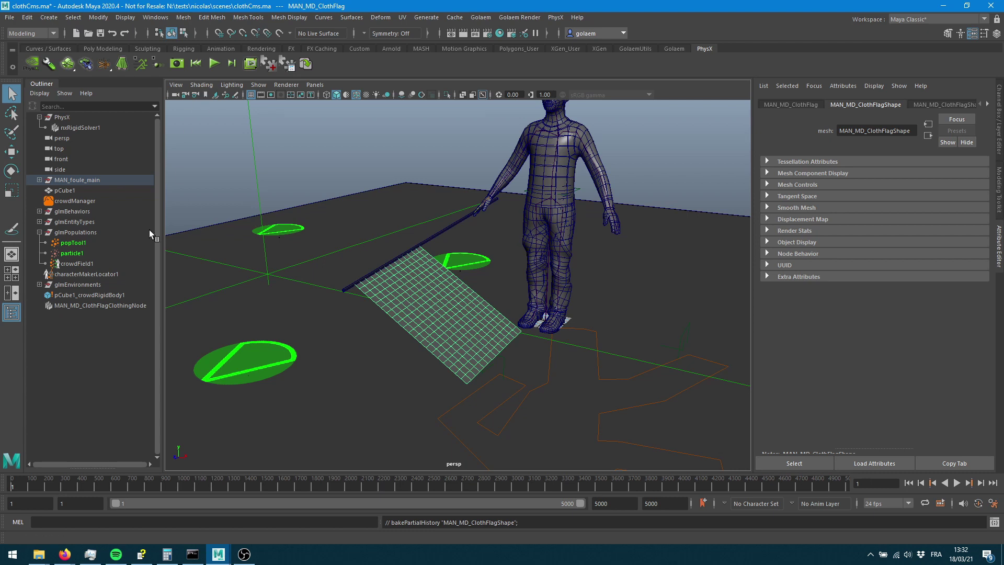
# Step: Select crowdField1, advance the crowd simulation to frame 2 and examine the flags on the crowd entities
pyautogui.keyDown('alt'); pyautogui.moveTo(489, 321); pyautogui.dragTo(137, 245); pyautogui.keyUp('alt')
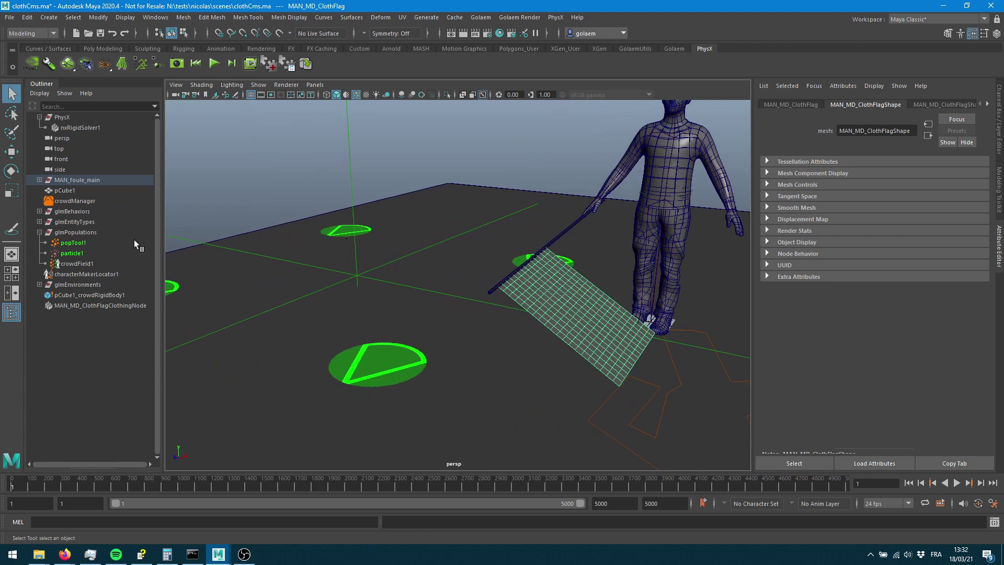
pyautogui.click(73, 253)
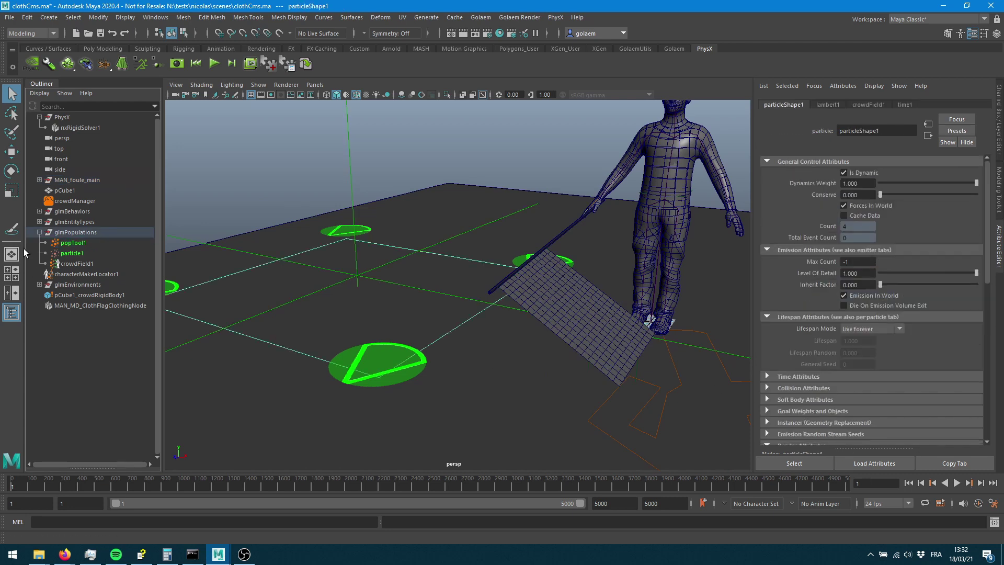
pyautogui.click(73, 264)
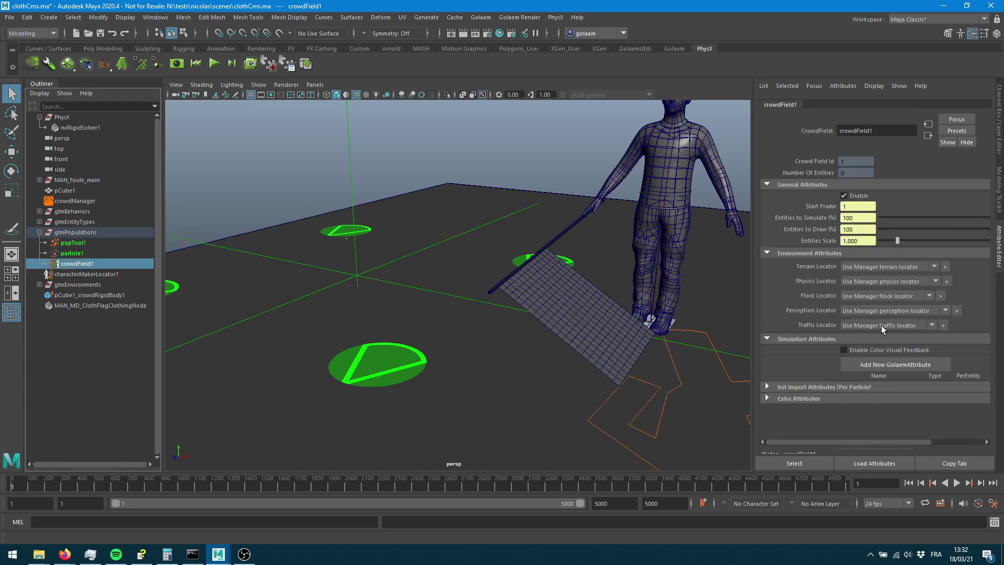
pyautogui.click(977, 485)
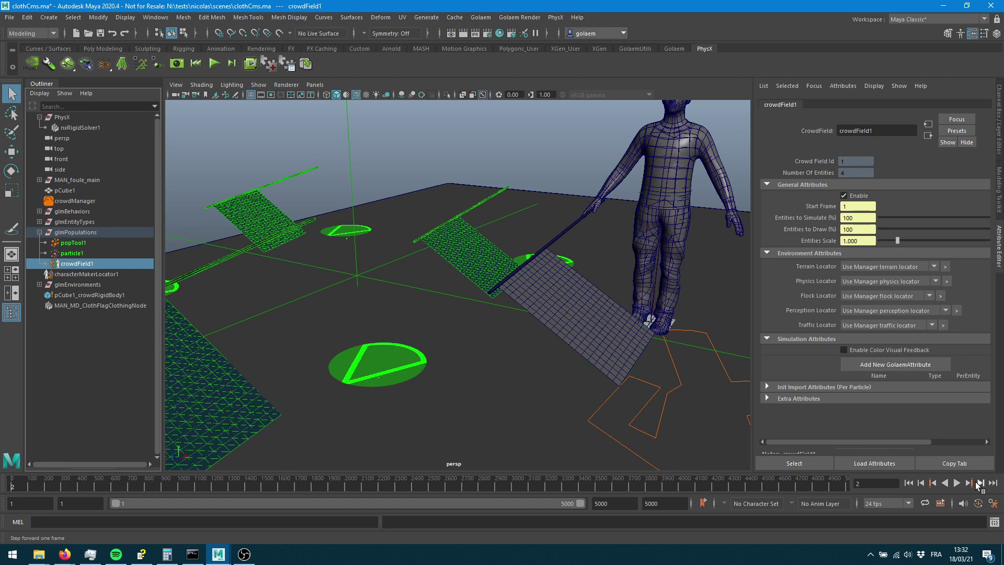
pyautogui.keyDown('alt'); pyautogui.moveTo(332, 268); pyautogui.dragTo(642, 368); pyautogui.keyUp('alt')
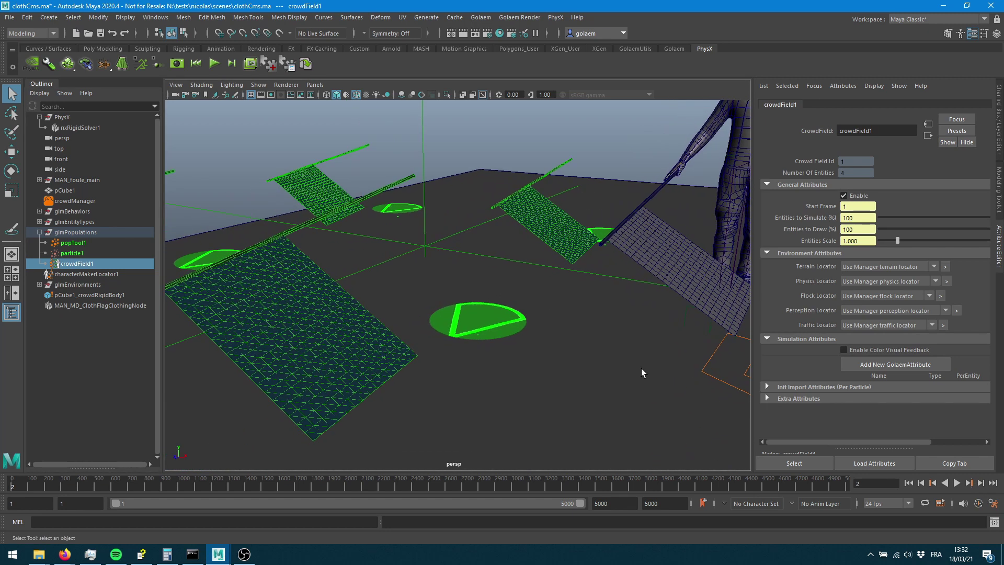
# Step: Play the crowd simulation, stop at frame 89 and examine how the entities' flags hang from the side
pyautogui.click(957, 484)
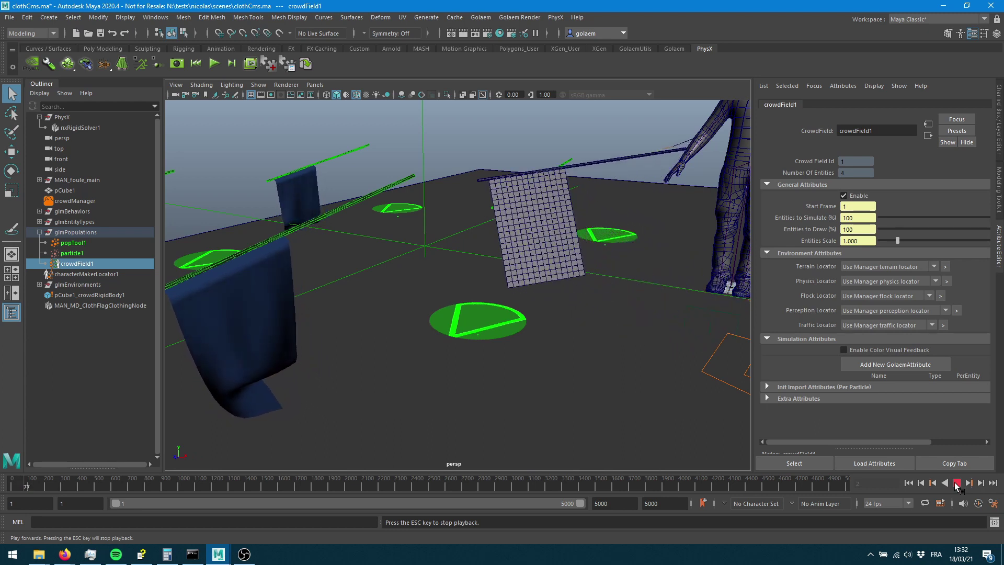
pyautogui.click(957, 484)
pyautogui.keyDown('alt'); pyautogui.moveTo(354, 347); pyautogui.dragTo(461, 356); pyautogui.keyUp('alt')
pyautogui.keyDown('alt'); pyautogui.moveTo(301, 206); pyautogui.dragTo(547, 300); pyautogui.keyUp('alt')
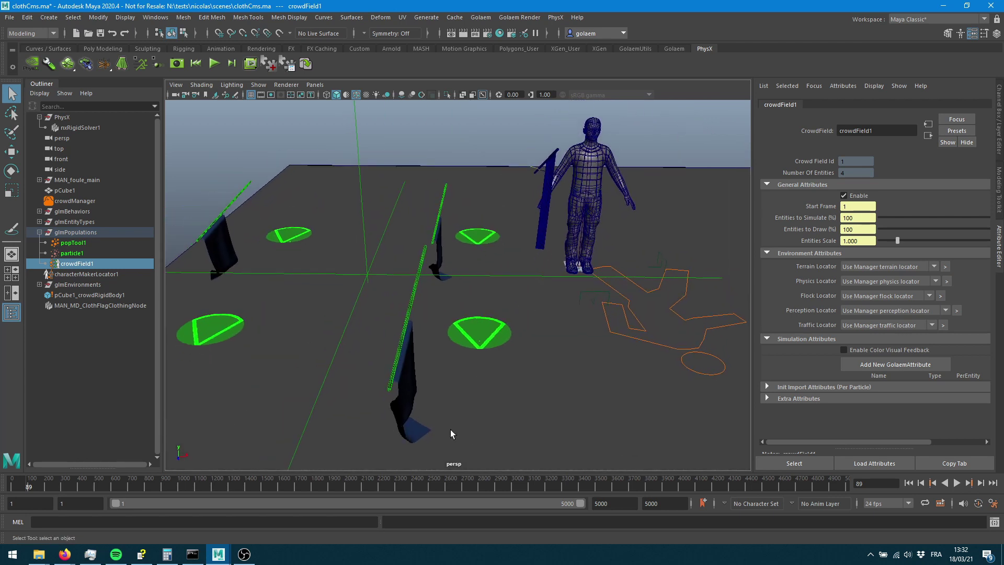
# Step: Set the Damping of MAN_MD_ClothFlagClothing to 1, preview the PhysX simulation briefly and rewind to frame 1
pyautogui.click(908, 483)
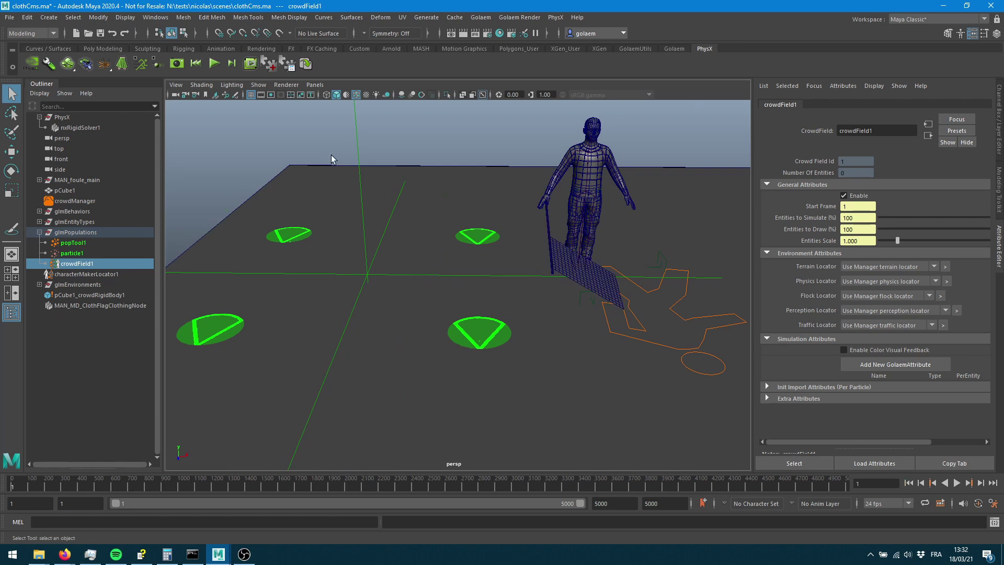
pyautogui.click(197, 64)
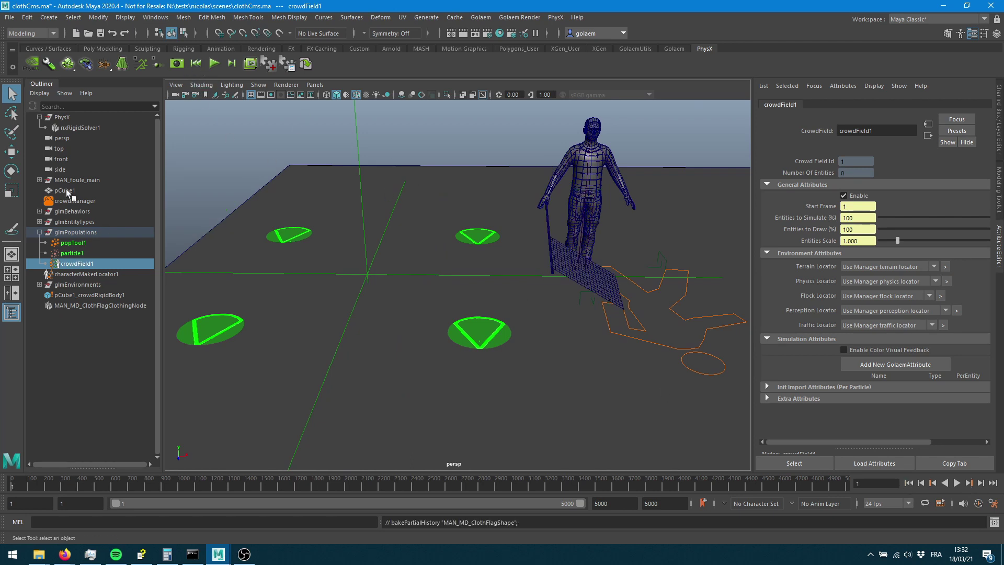
pyautogui.click(105, 313)
pyautogui.moveTo(885, 352); pyautogui.dragTo(976, 352)
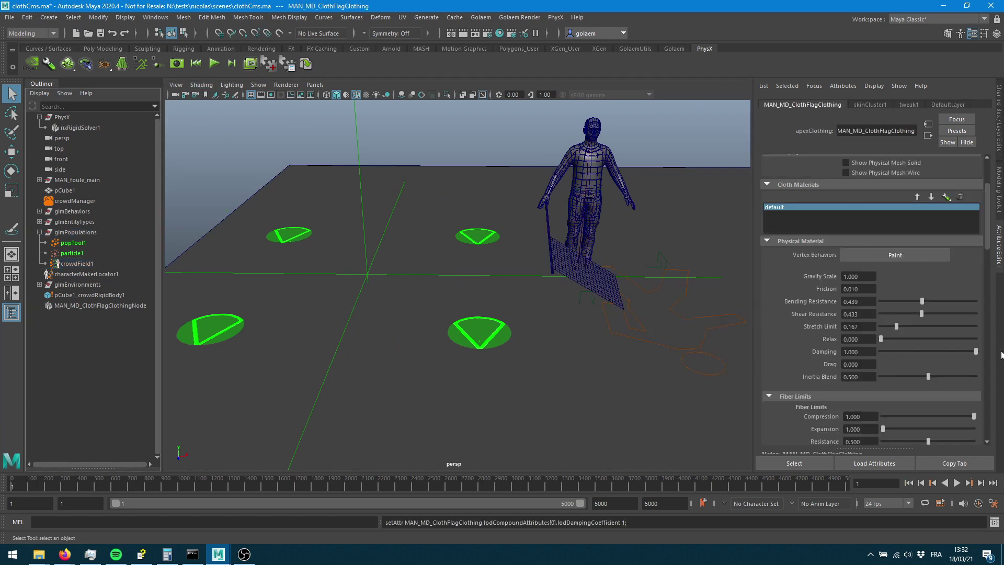
pyautogui.click(211, 64)
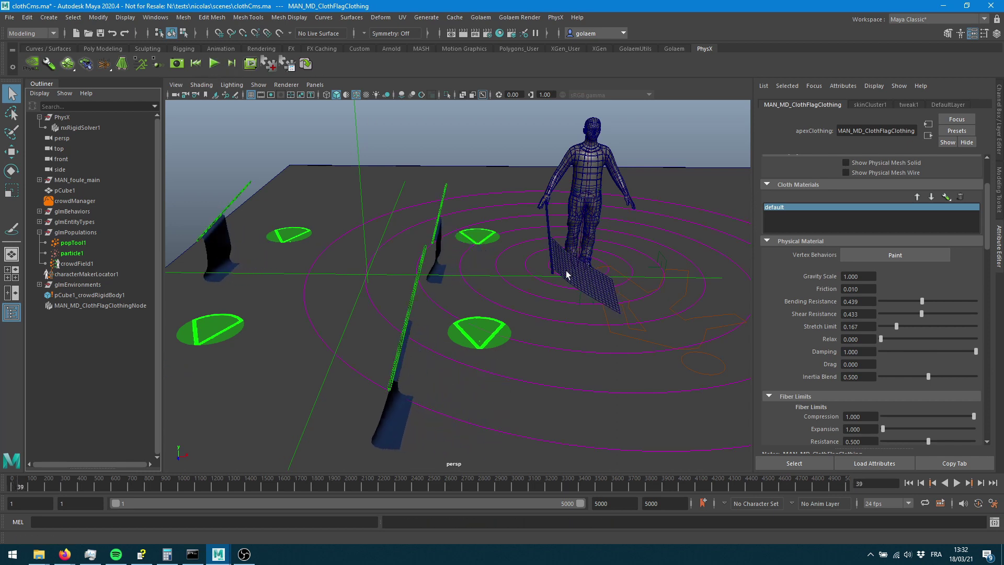
pyautogui.click(912, 484)
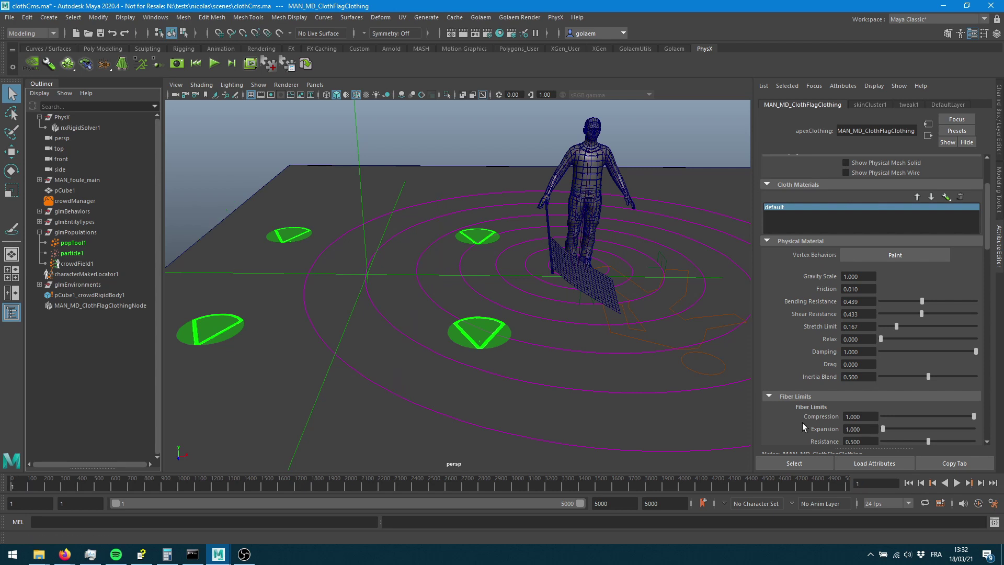
# Step: Reset the PhysX simulation and export the flag mesh again, overwriting flagCms.apx
pyautogui.click(614, 289)
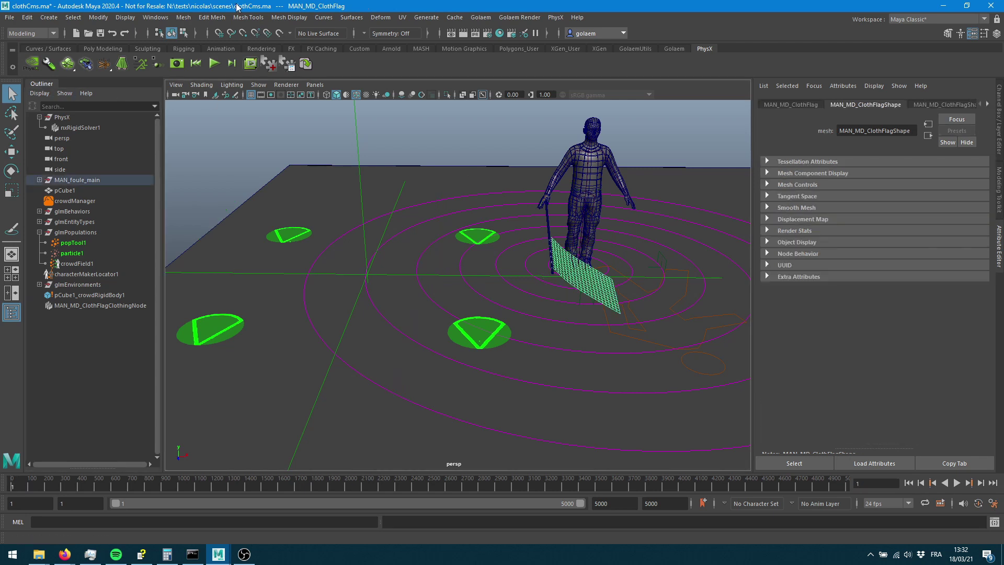
pyautogui.click(207, 72)
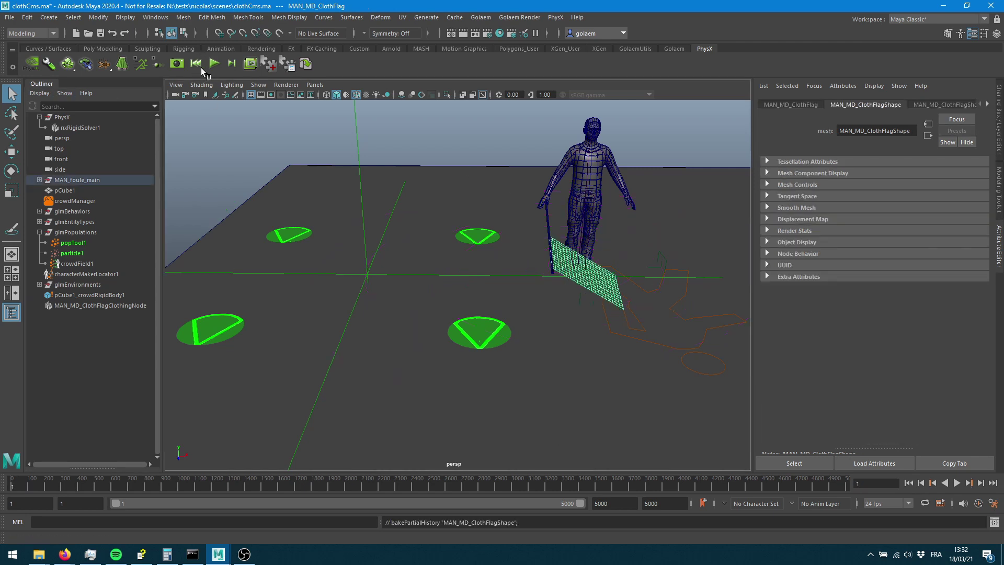
pyautogui.click(9, 17)
pyautogui.click(53, 154)
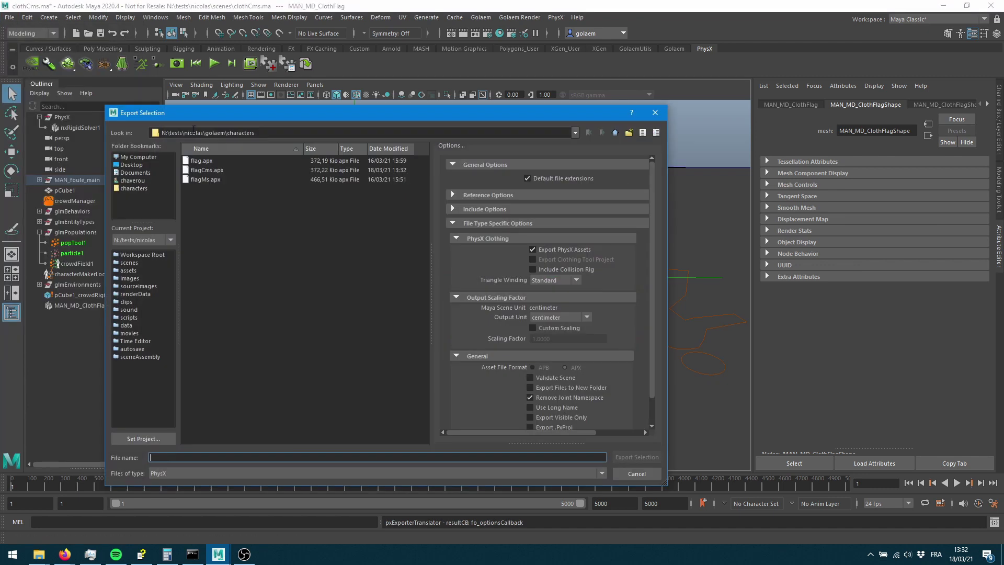
pyautogui.doubleClick(206, 170)
pyautogui.click(373, 308)
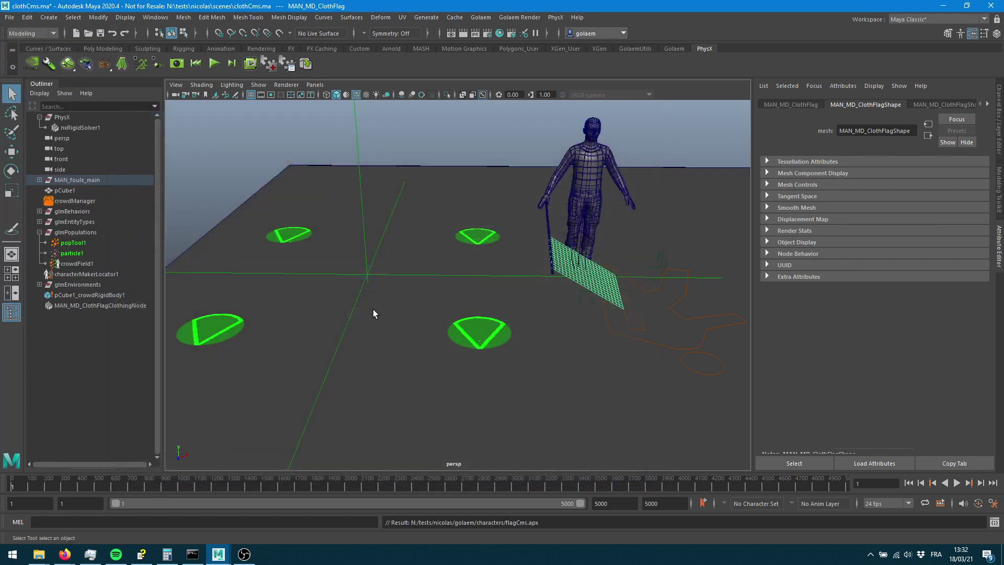
# Step: Play the crowd simulation with the new asset, examine the draping flags from several angles and stop at frame 268
pyautogui.click(957, 482)
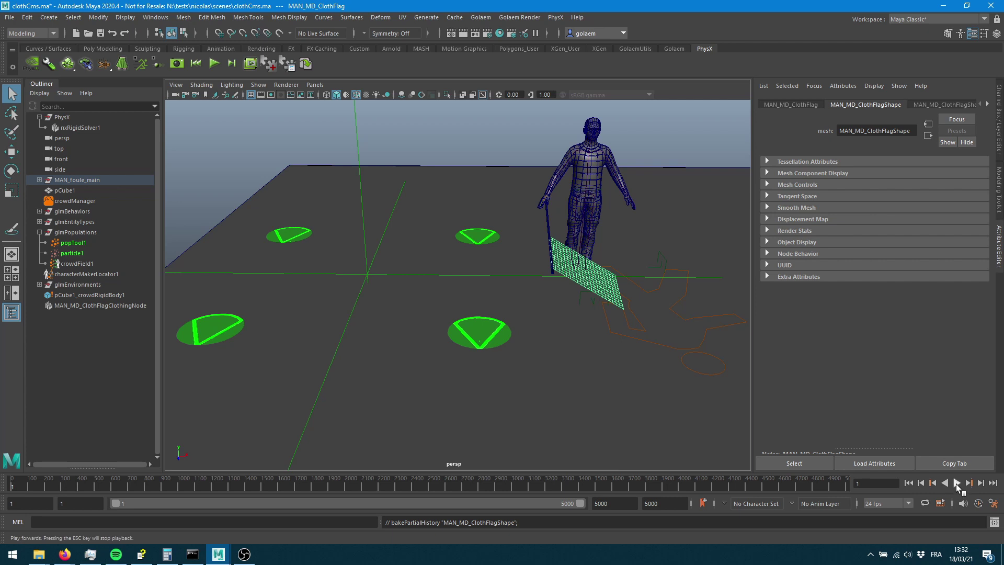
pyautogui.moveTo(489, 350)
pyautogui.keyDown('alt'); pyautogui.mouseDown()
pyautogui.moveTo(496, 325)
pyautogui.moveTo(494, 337)
pyautogui.mouseUp(); pyautogui.keyUp('alt')
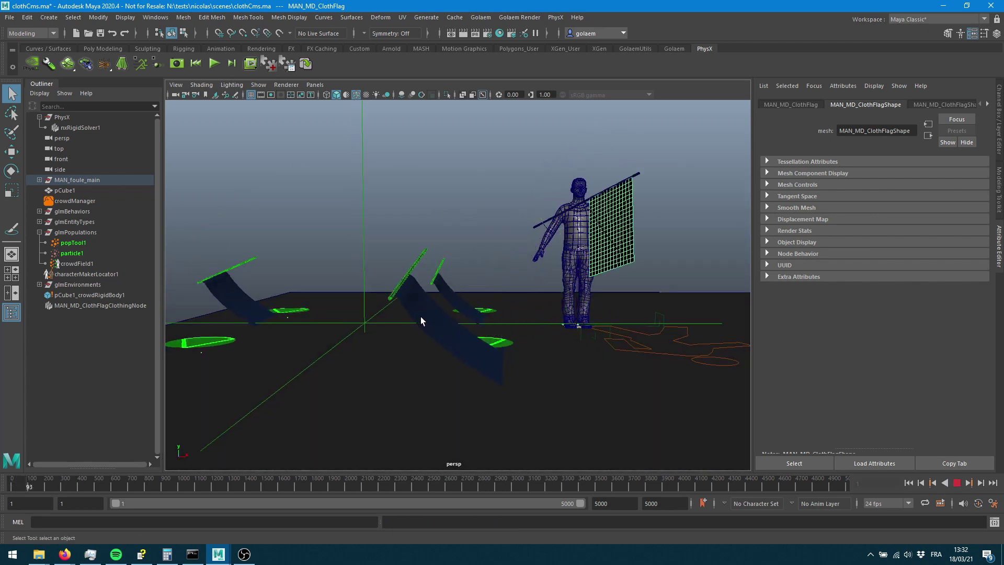
pyautogui.keyDown('alt'); pyautogui.moveTo(468, 343); pyautogui.dragTo(437, 351); pyautogui.keyUp('alt')
pyautogui.keyDown('alt'); pyautogui.moveTo(438, 351); pyautogui.dragTo(464, 353); pyautogui.keyUp('alt')
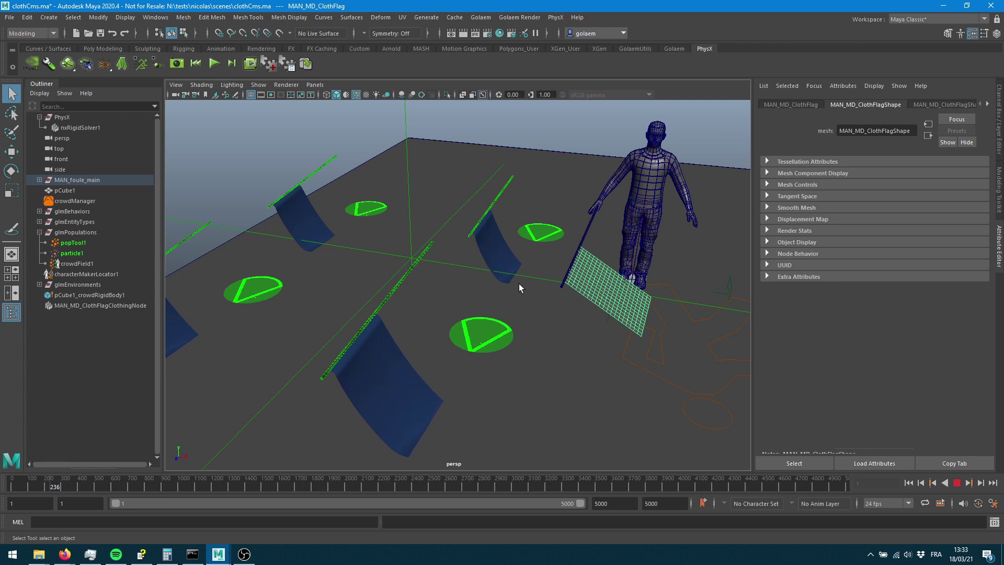
pyautogui.click(957, 482)
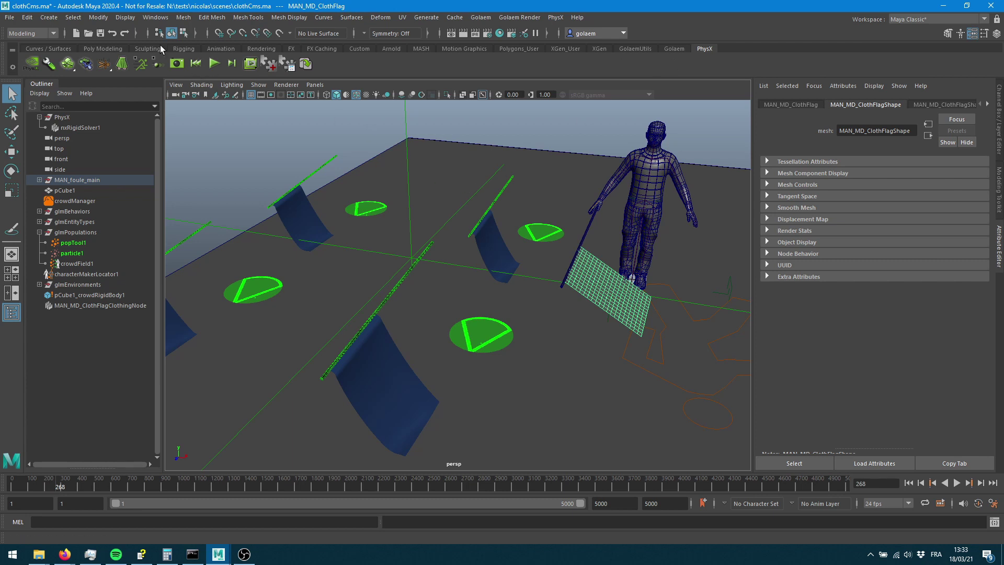
pyautogui.moveTo(474, 313)
pyautogui.keyDown('alt'); pyautogui.mouseDown()
pyautogui.moveTo(460, 317)
pyautogui.moveTo(478, 307)
pyautogui.mouseUp(); pyautogui.keyUp('alt')
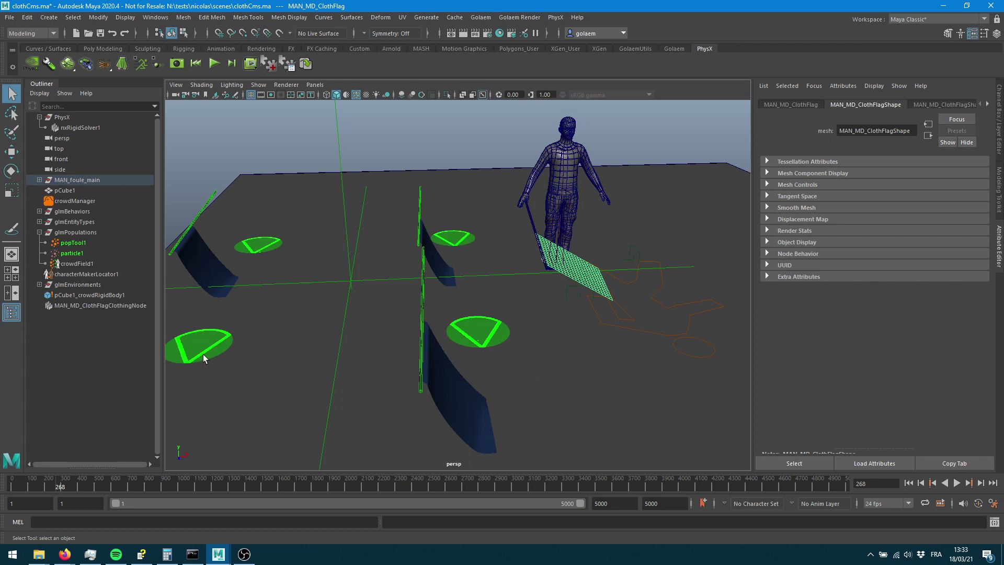
# Step: Create a polygon sphere at the origin and move it about -194 cm along X
pyautogui.click(99, 51)
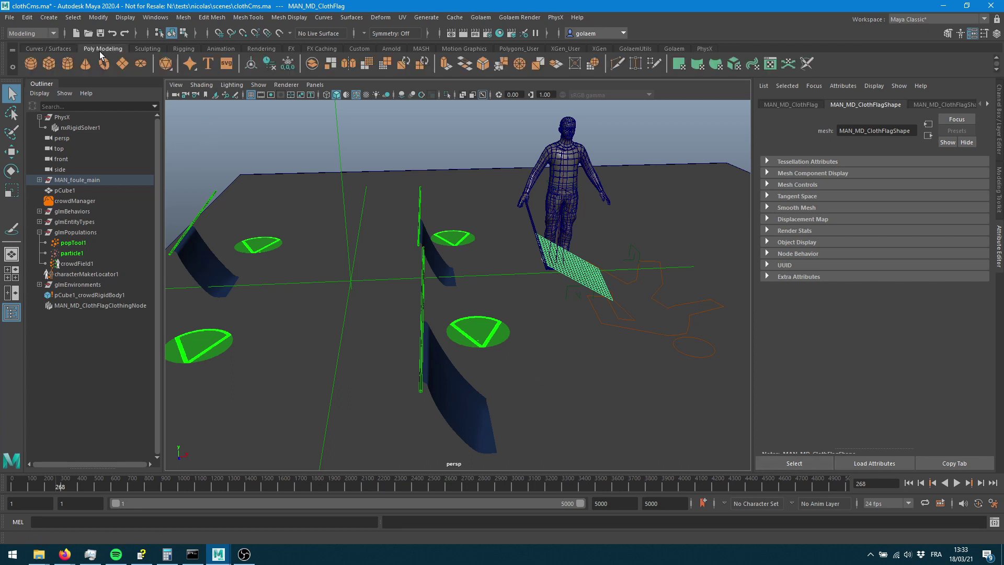
pyautogui.click(32, 62)
pyautogui.press('w')
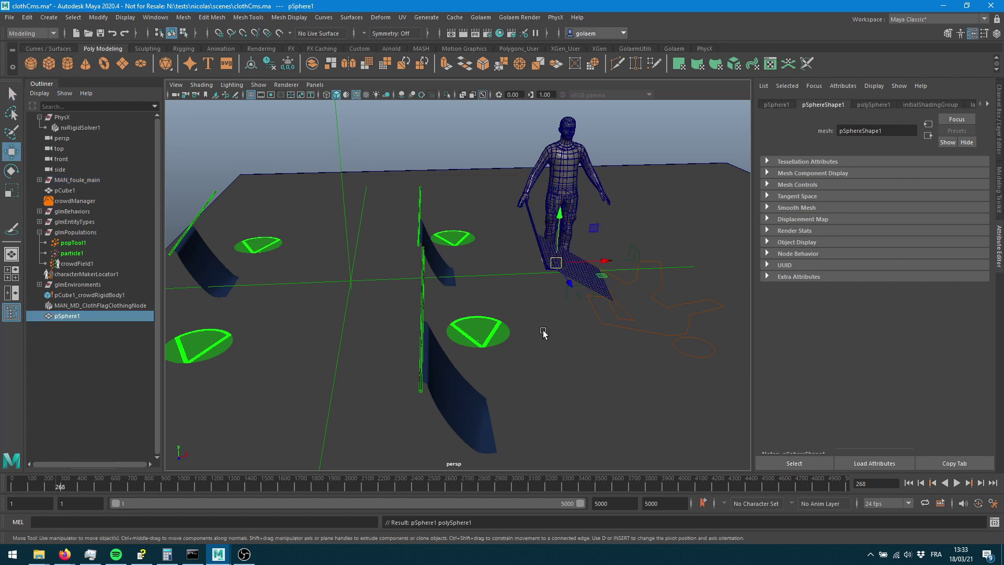
pyautogui.moveTo(601, 262); pyautogui.dragTo(447, 271)
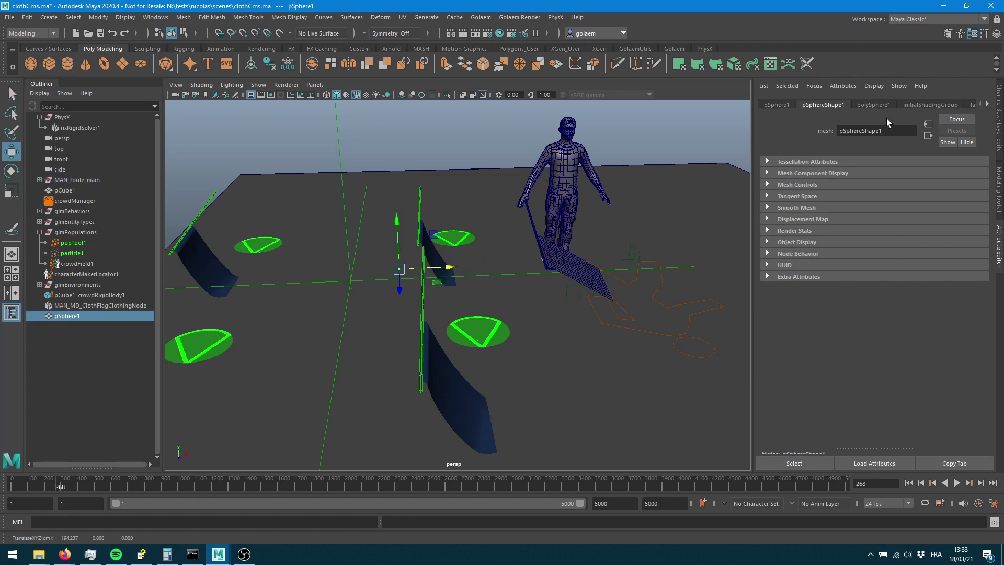
# Step: Try a radius of 100 for the sphere, then set it to 30
pyautogui.click(777, 105)
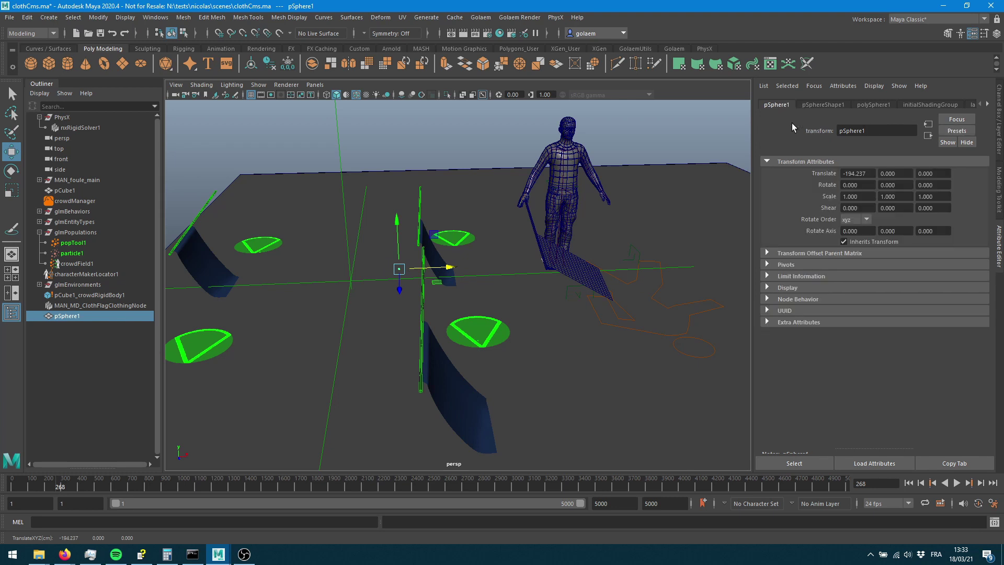
pyautogui.click(871, 104)
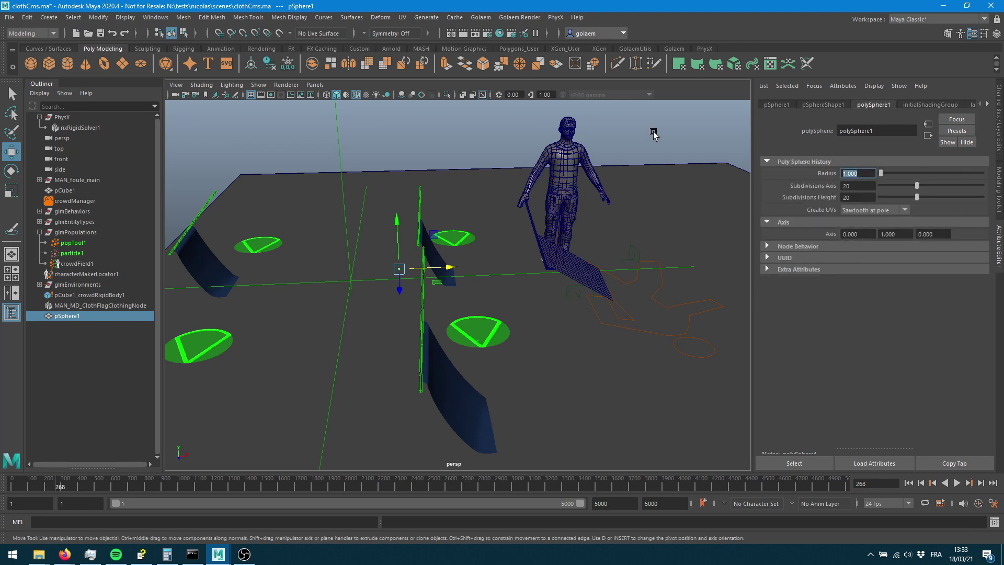
pyautogui.press('Return')
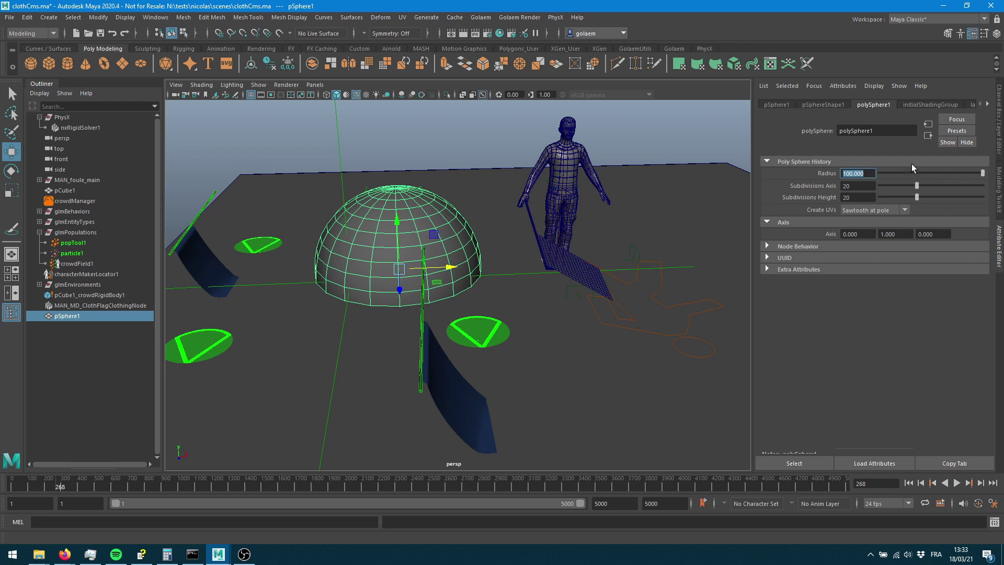
pyautogui.press('BackSpace')
pyautogui.press('Return')
pyautogui.doubleClick(858, 173)
pyautogui.write('30')
pyautogui.press('Return')
# Step: Move the sphere right beside the crowd flag nearest the character, then select the character's flag mesh
pyautogui.keyDown('alt'); pyautogui.moveTo(434, 297); pyautogui.dragTo(515, 300); pyautogui.keyUp('alt')
pyautogui.moveTo(297, 340); pyautogui.dragTo(326, 344)
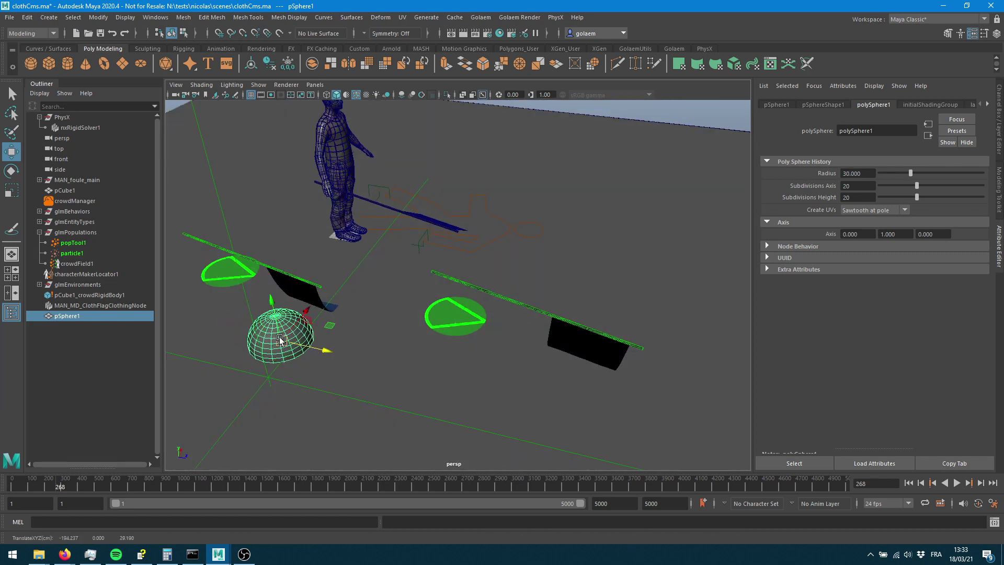
pyautogui.moveTo(306, 309); pyautogui.dragTo(311, 305)
pyautogui.keyDown('alt'); pyautogui.moveTo(508, 310); pyautogui.dragTo(352, 307); pyautogui.keyUp('alt')
pyautogui.click(642, 314)
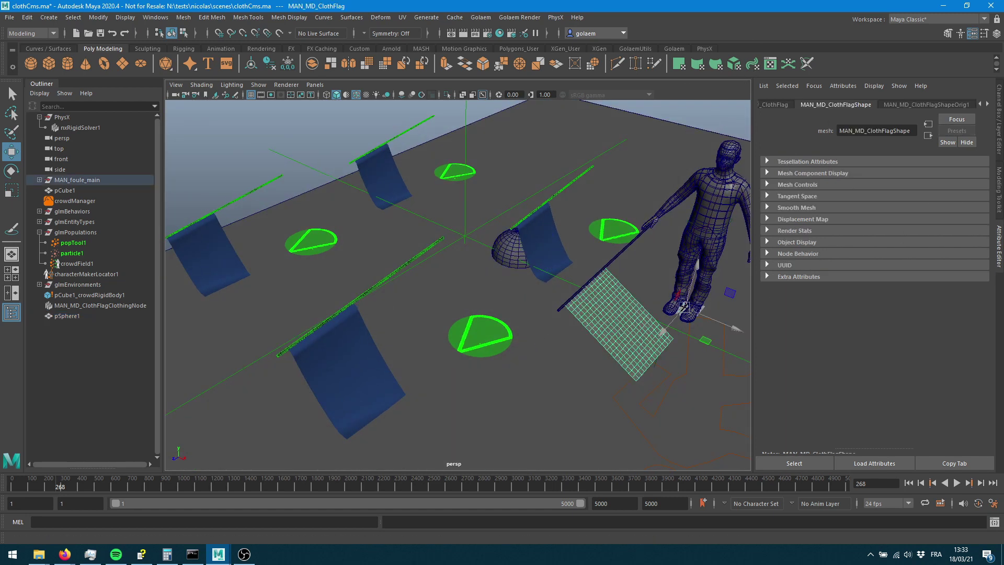
# Step: Set the Damping of the flag's clothing node to 0.1 in its default physical material
pyautogui.click(112, 305)
pyautogui.moveTo(866, 352); pyautogui.dragTo(724, 330)
pyautogui.write('0')
pyautogui.press('Return')
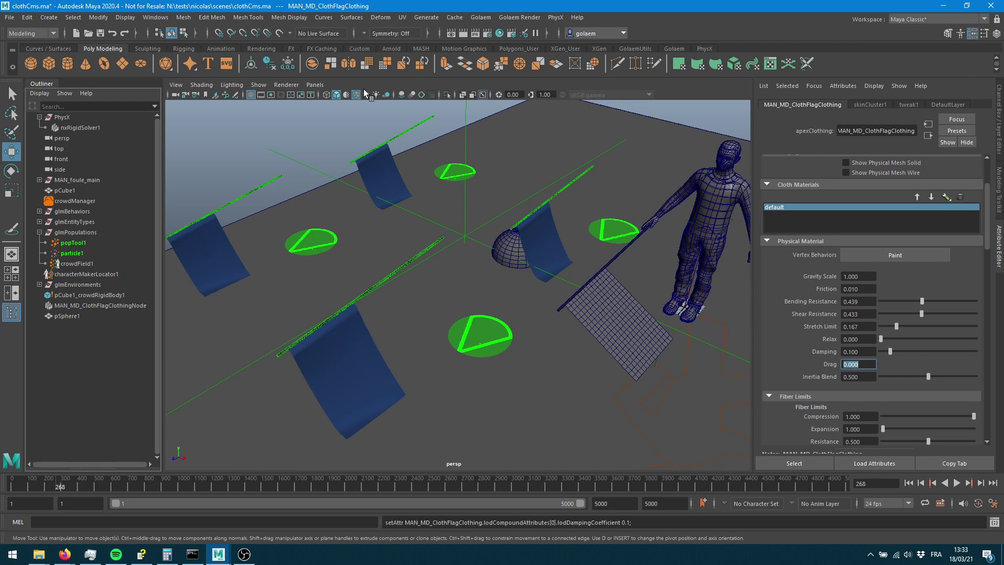
# Step: Rewind the simulation and export the character's flag mesh as a PhysX asset, overwriting flagCms.apx
pyautogui.click(642, 337)
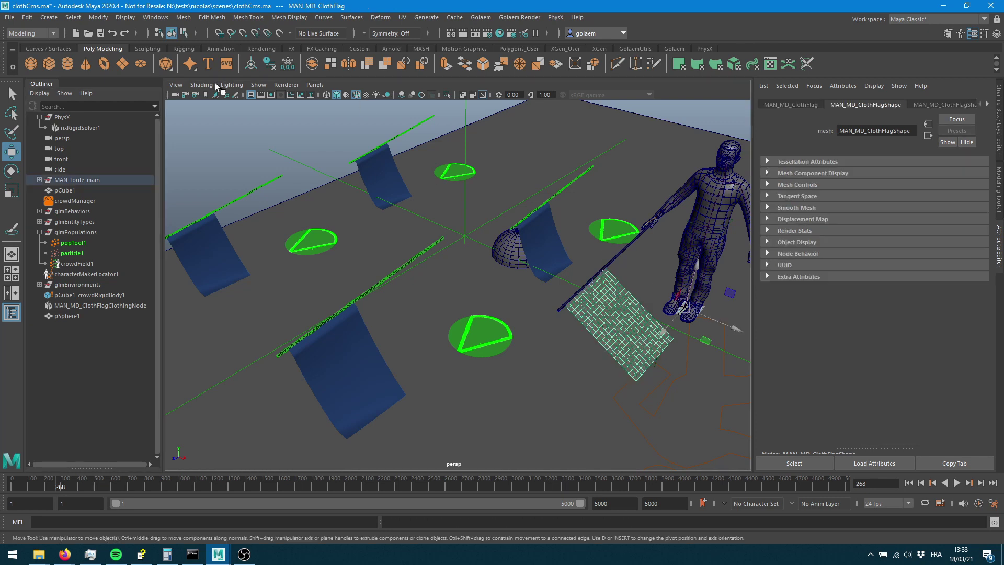
pyautogui.click(706, 49)
pyautogui.click(196, 63)
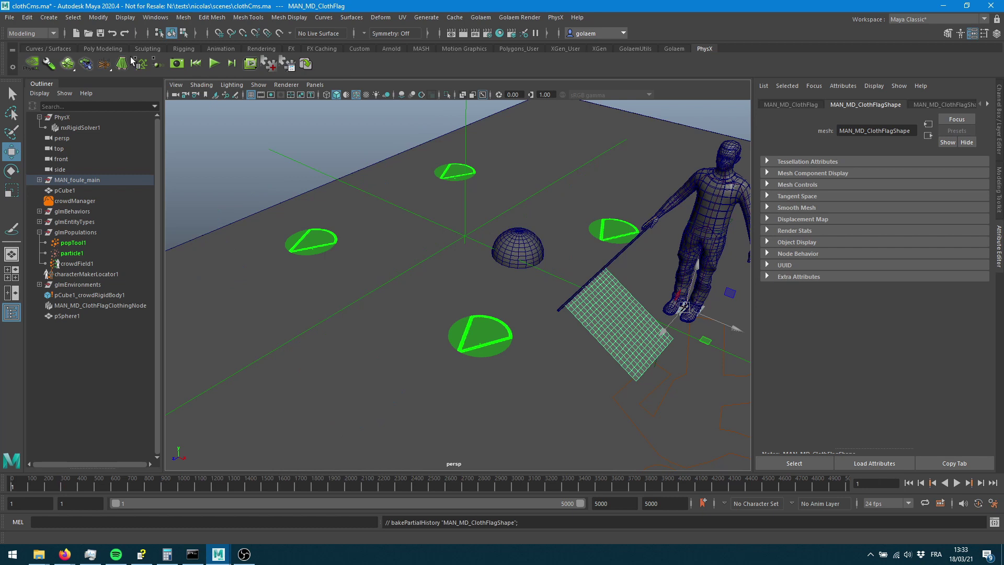
pyautogui.click(9, 18)
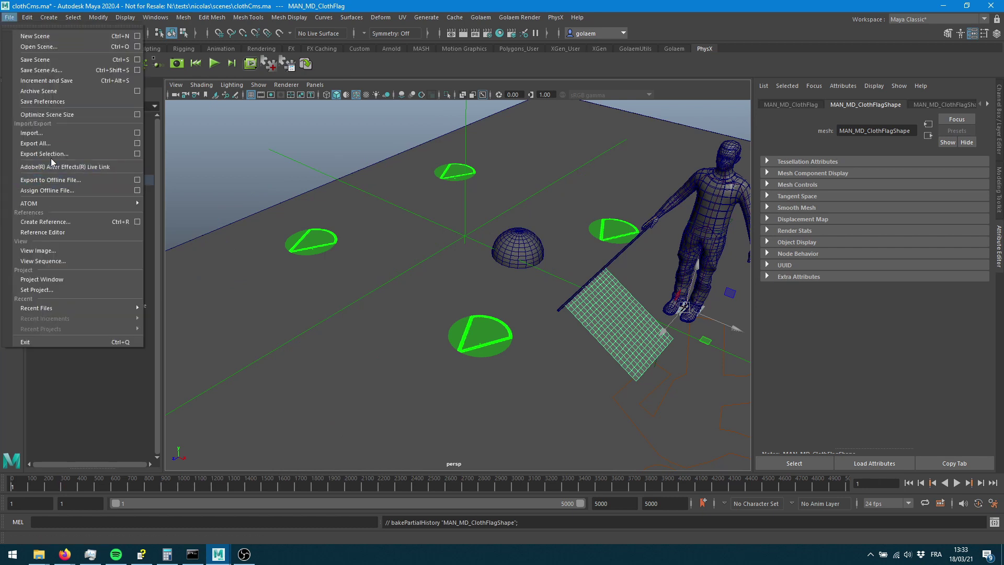
pyautogui.click(48, 154)
pyautogui.doubleClick(206, 171)
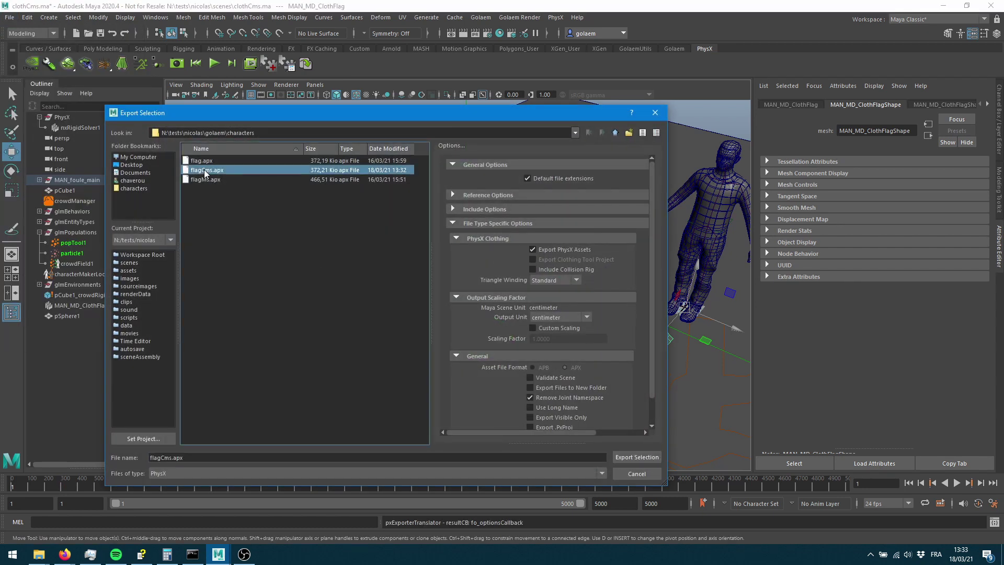
pyautogui.click(372, 313)
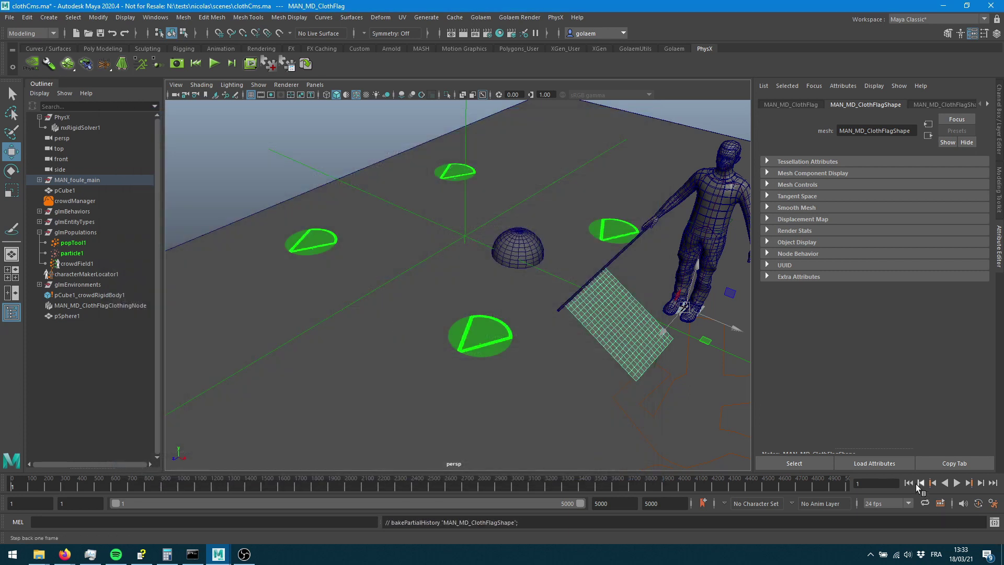
# Step: Play the crowd simulation up to frame 28, view the flags from near ground level and rewind to frame 1
pyautogui.click(957, 483)
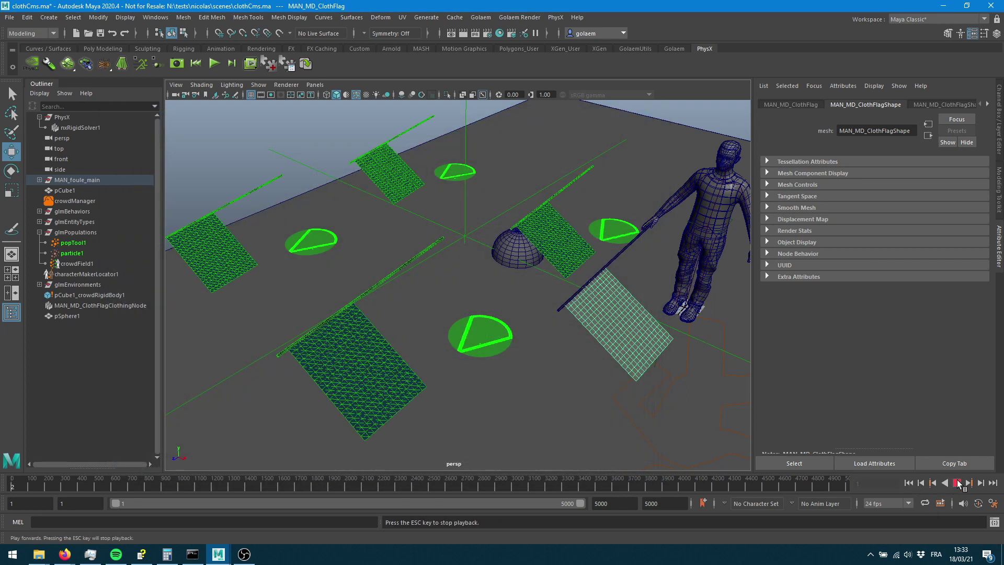
pyautogui.click(958, 482)
pyautogui.keyDown('alt'); pyautogui.moveTo(494, 339); pyautogui.dragTo(545, 290); pyautogui.keyUp('alt')
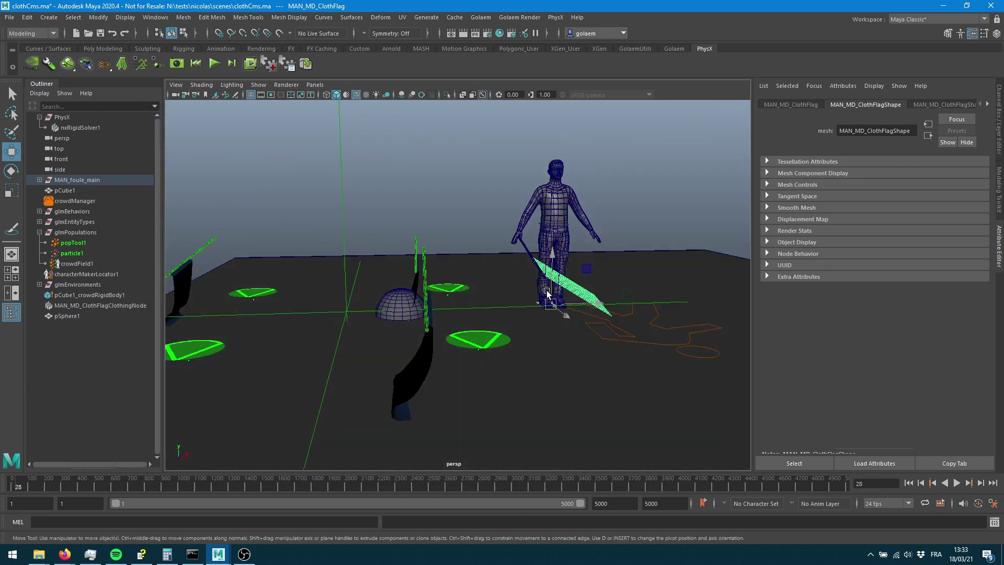
pyautogui.click(911, 483)
# Step: Create a crowd rigid body from the sphere beside the crowd flag and select it
pyautogui.keyDown('alt'); pyautogui.moveTo(403, 309); pyautogui.dragTo(400, 375, button='middle'); pyautogui.keyUp('alt')
pyautogui.keyDown('alt'); pyautogui.moveTo(399, 376); pyautogui.dragTo(522, 284, button='right'); pyautogui.keyUp('alt')
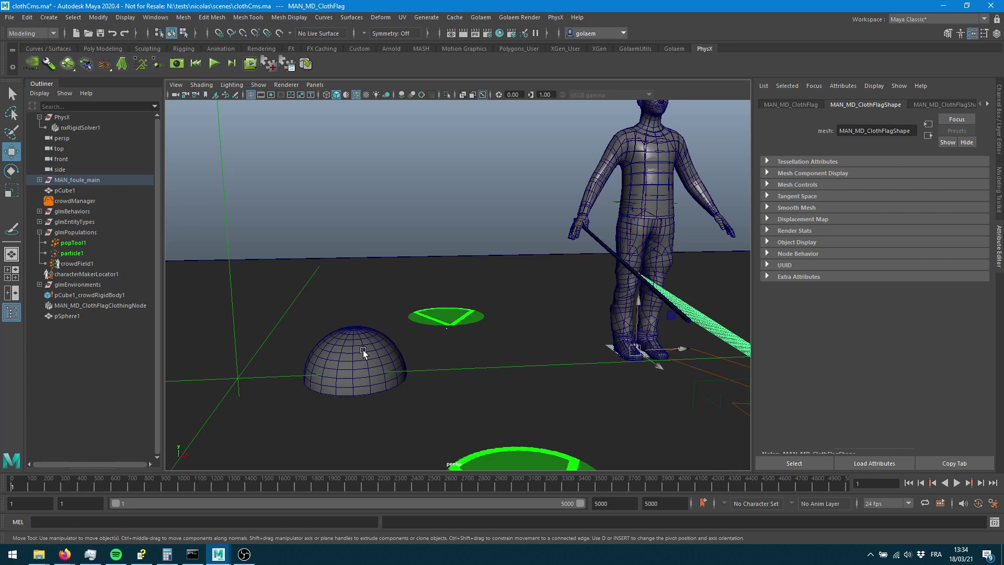
pyautogui.click(326, 343)
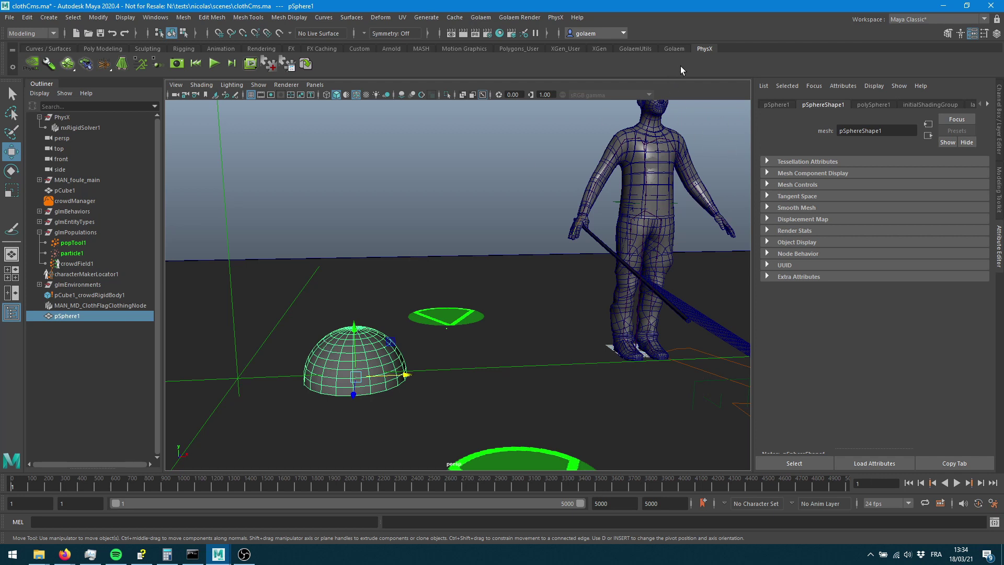
pyautogui.click(673, 48)
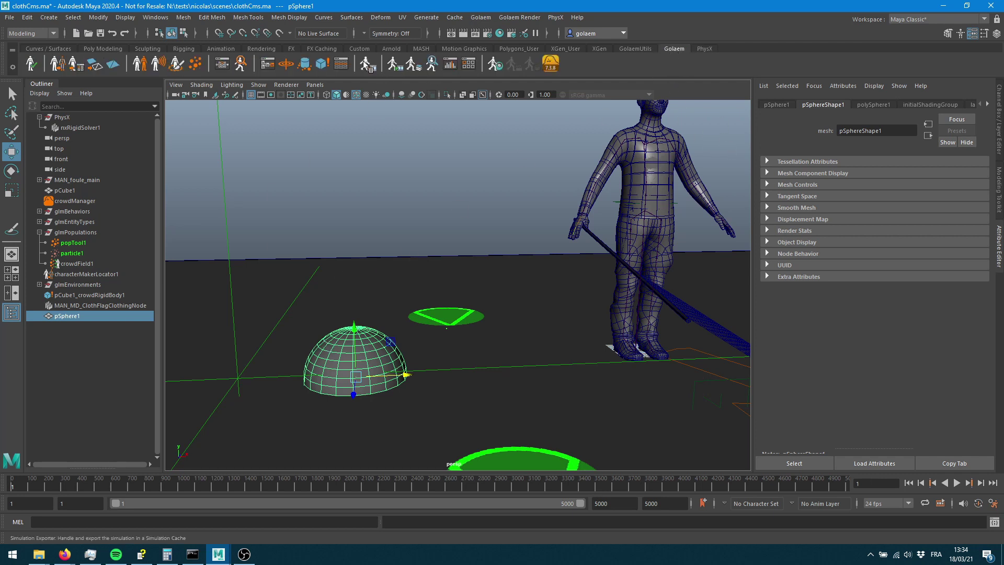
pyautogui.click(322, 65)
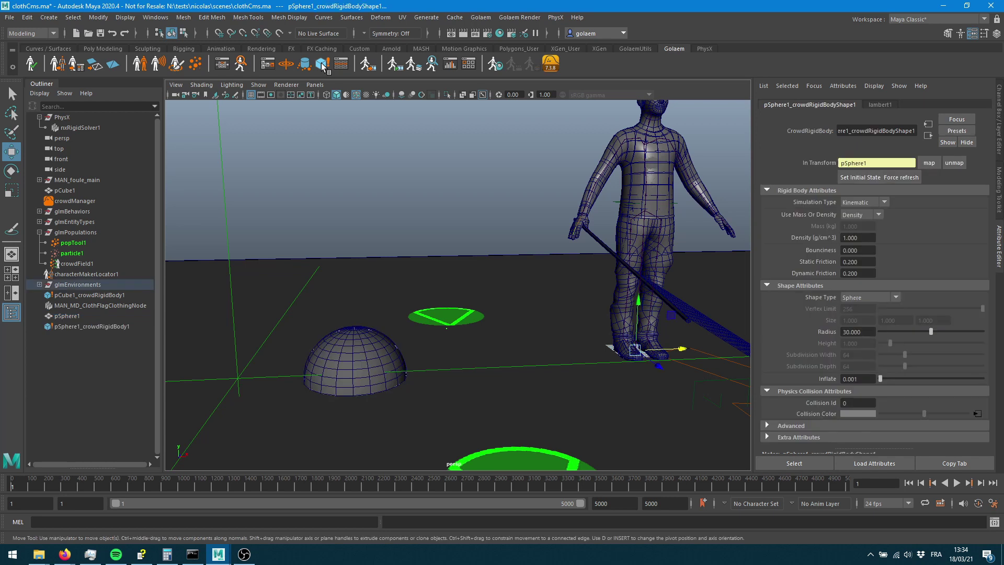
pyautogui.click(69, 328)
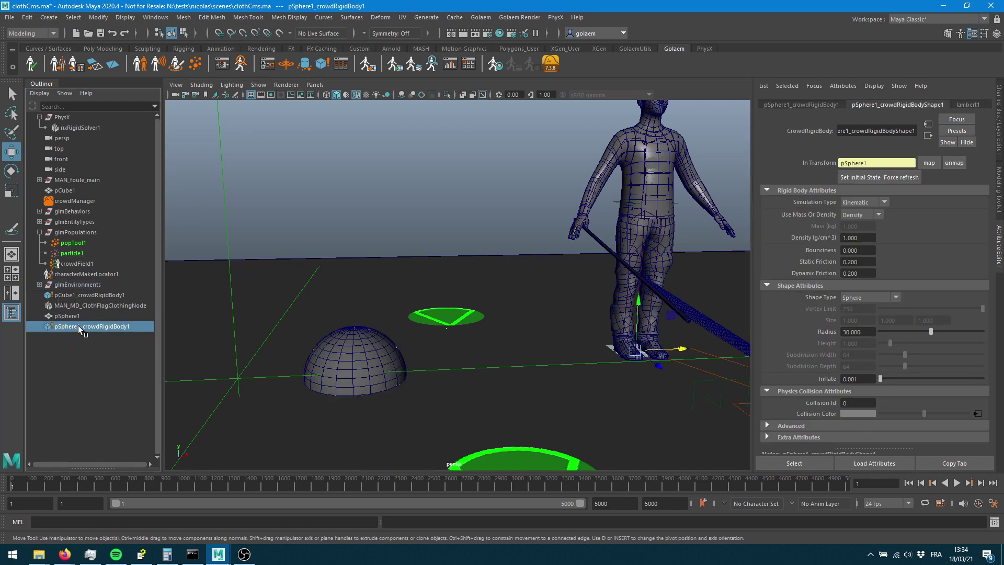
# Step: Open the entity type in the Golaem Behavior Editor and show the attributes of its ApexCloth behavior
pyautogui.keyDown('alt'); pyautogui.moveTo(385, 372); pyautogui.dragTo(373, 398); pyautogui.keyUp('alt')
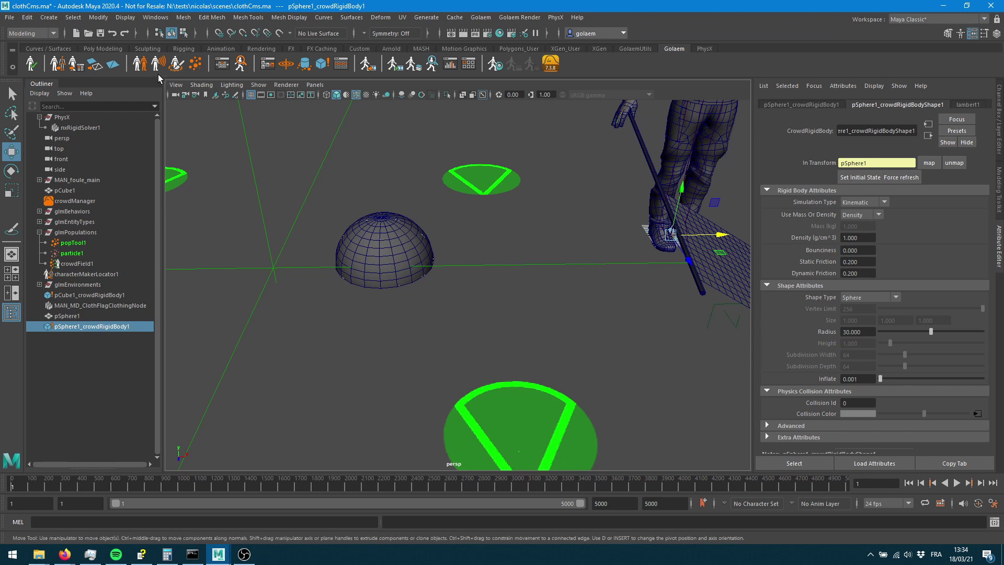
pyautogui.click(222, 64)
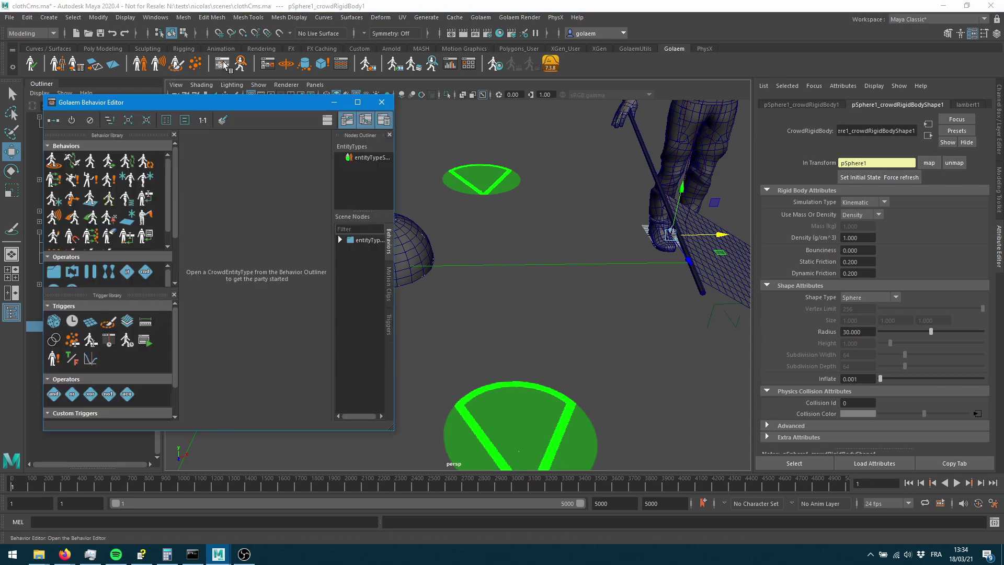
pyautogui.doubleClick(368, 159)
pyautogui.click(255, 291)
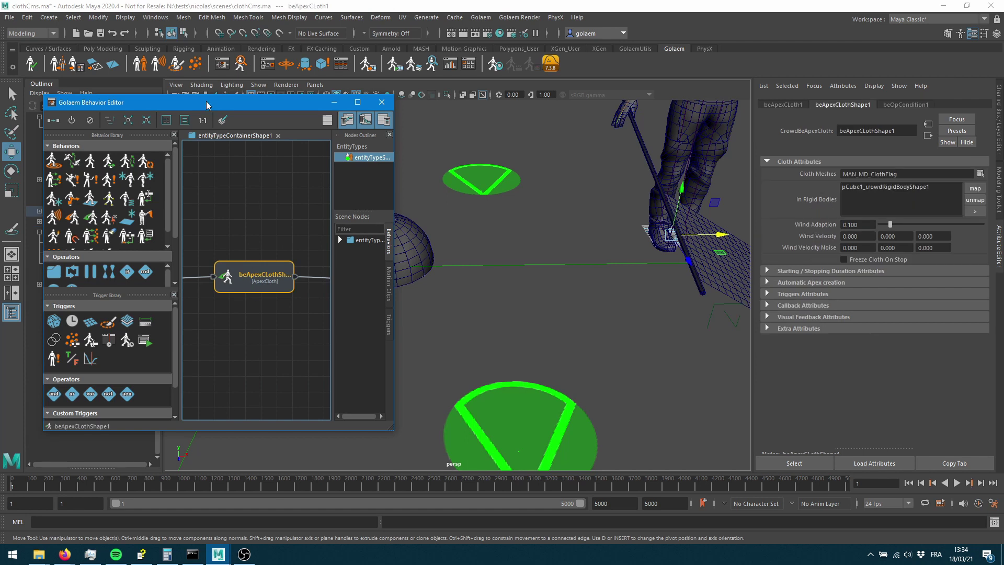
pyautogui.moveTo(206, 104); pyautogui.dragTo(506, 233)
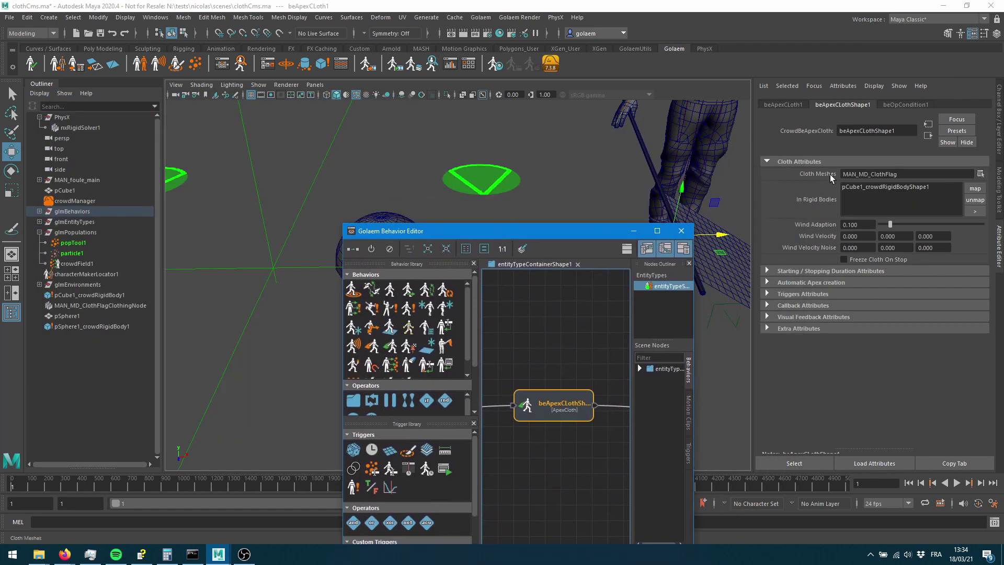
# Step: Add the sphere's rigid body to the In Rigid Bodies of the ApexCloth behavior and minimize the Behavior Editor
pyautogui.click(108, 327)
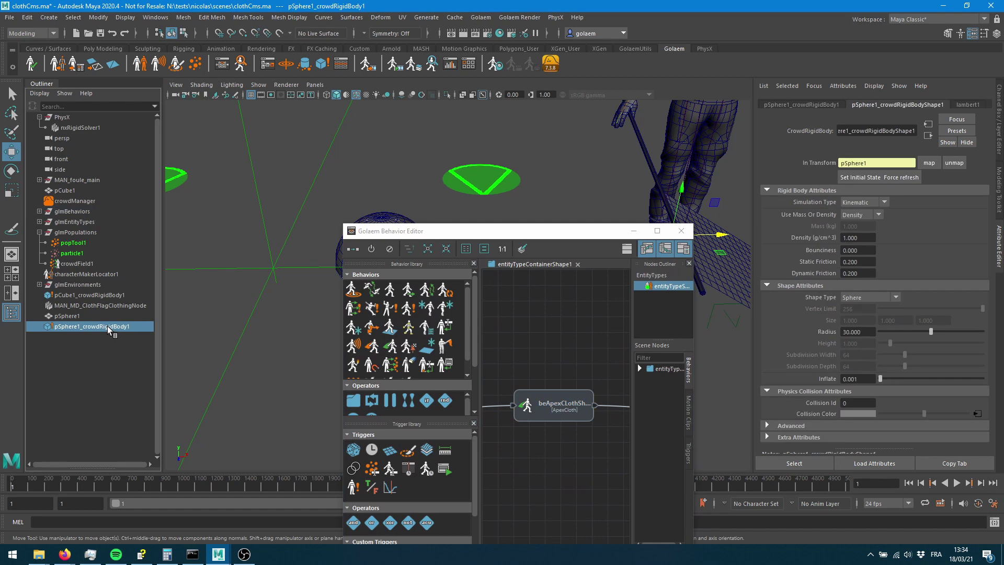
pyautogui.click(541, 417)
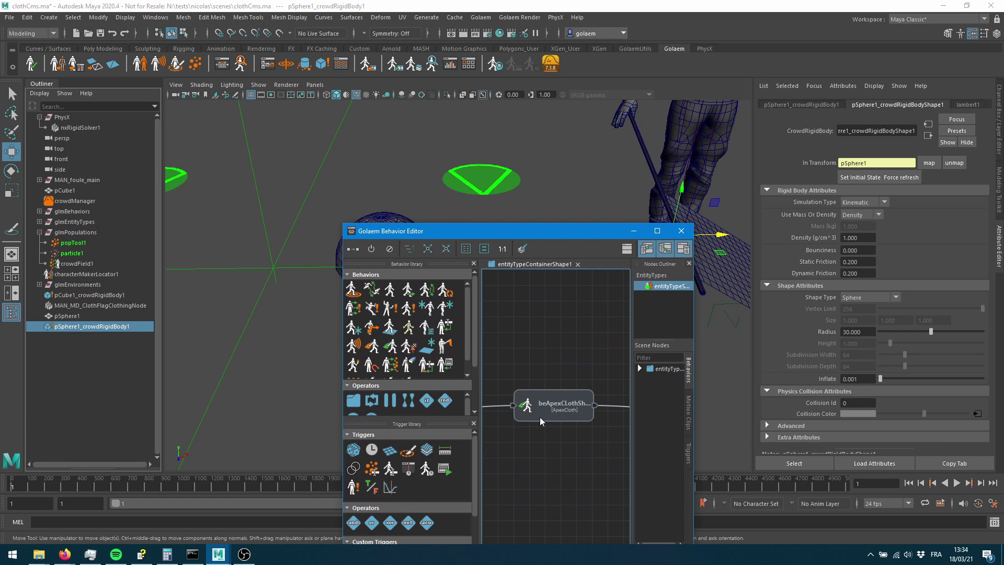
pyautogui.click(541, 416)
pyautogui.moveTo(121, 335); pyautogui.dragTo(877, 196, button='middle')
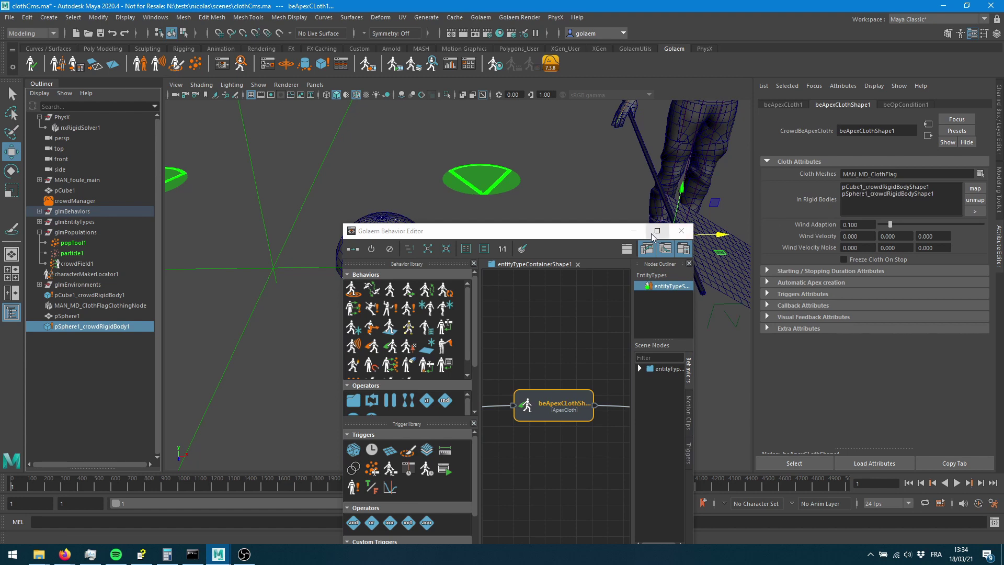
pyautogui.click(634, 230)
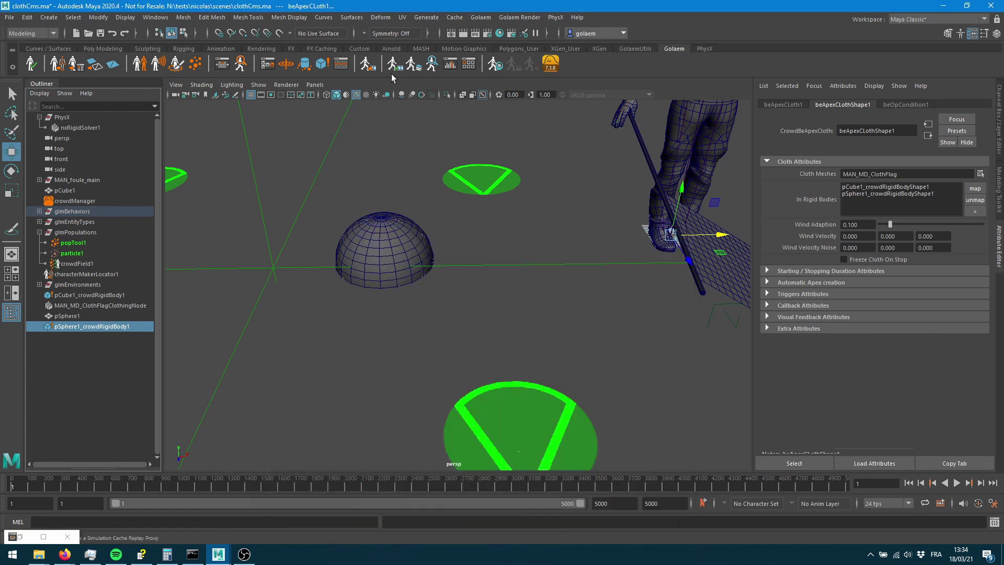
# Step: Play the crowd simulation up to frame 75 and check how the flags collide with the sphere and floor
pyautogui.click(955, 483)
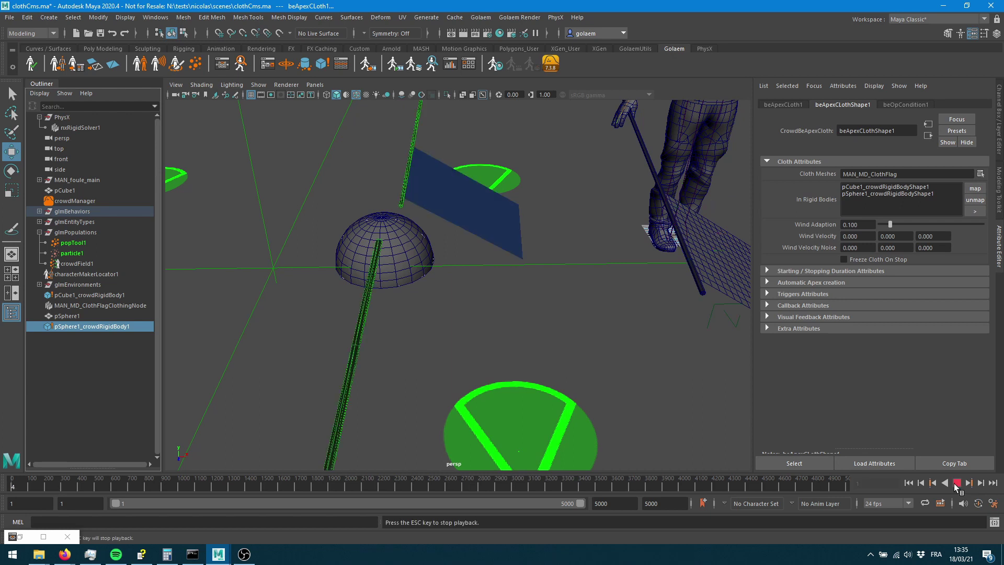
pyautogui.click(957, 484)
pyautogui.keyDown('alt'); pyautogui.moveTo(415, 168); pyautogui.dragTo(524, 335); pyautogui.keyUp('alt')
pyautogui.click(956, 483)
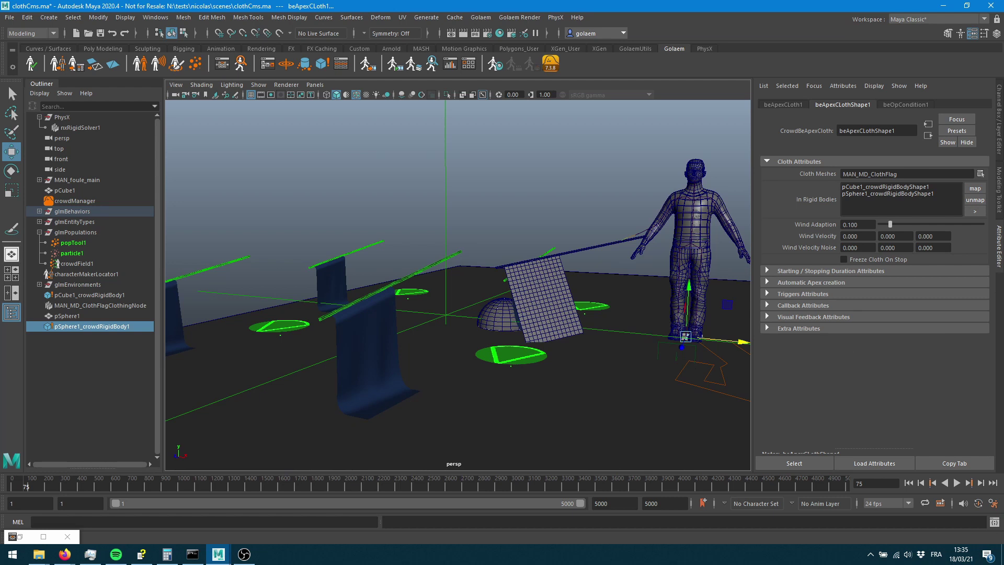
# Step: Set both the static and dynamic friction of the floor's crowd rigid body to 1
pyautogui.click(87, 295)
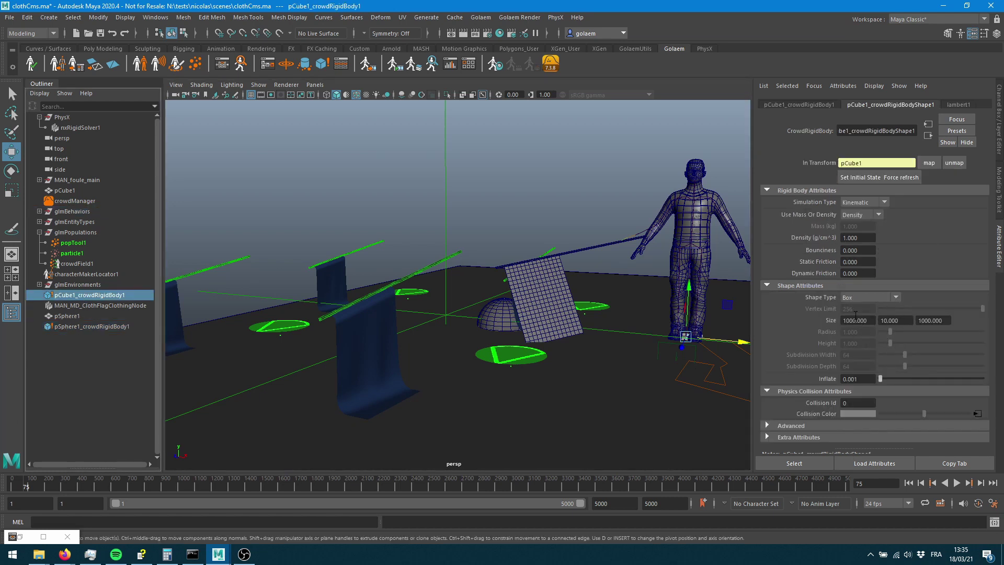
pyautogui.click(860, 251)
pyautogui.moveTo(859, 261); pyautogui.dragTo(846, 272)
pyautogui.write('1')
pyautogui.press('Tab')
pyautogui.write('1')
pyautogui.press('Tab')
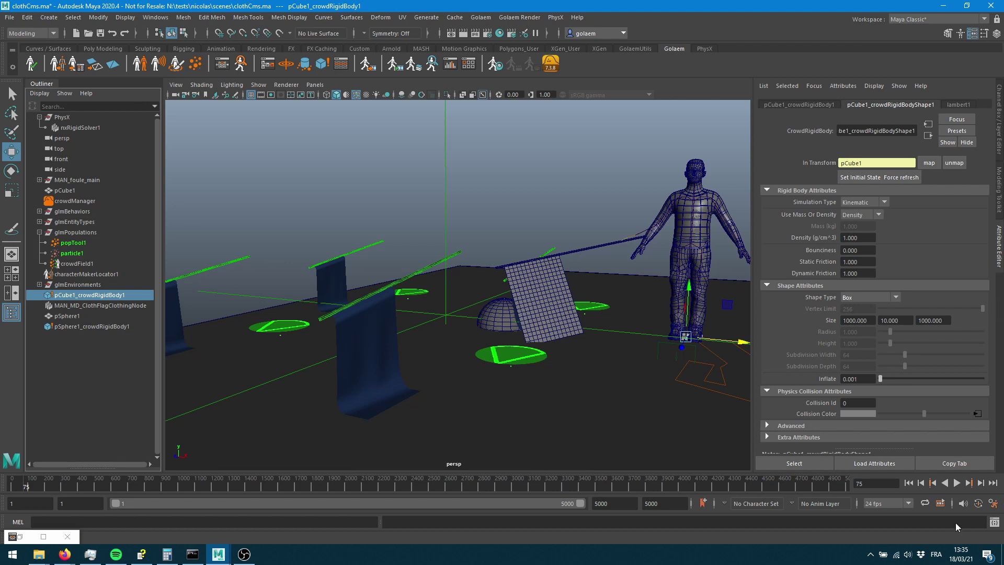
# Step: Replay the simulation from frame 1 to 48 and examine the flags on the floor and beside the sphere from several angles
pyautogui.click(909, 483)
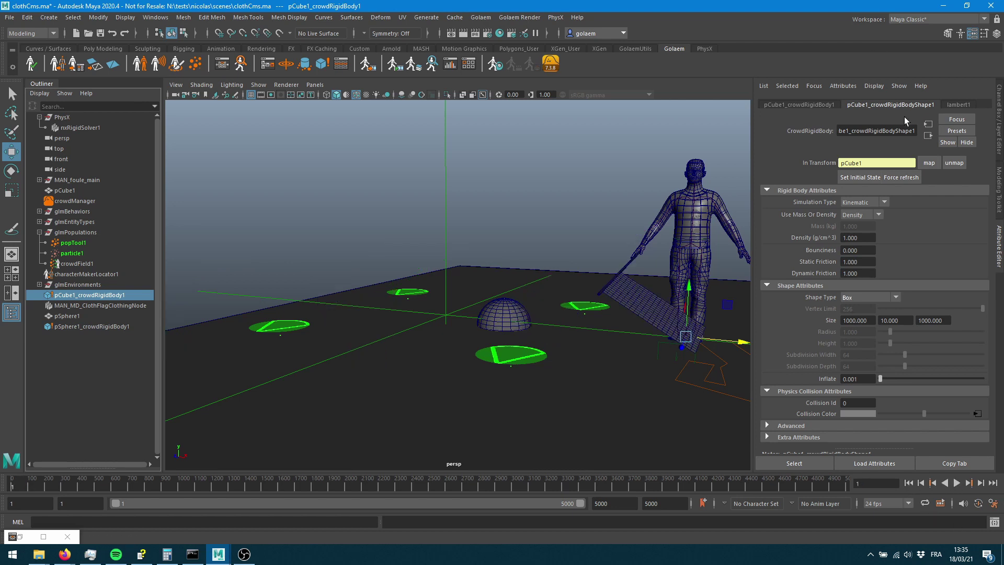
pyautogui.click(956, 483)
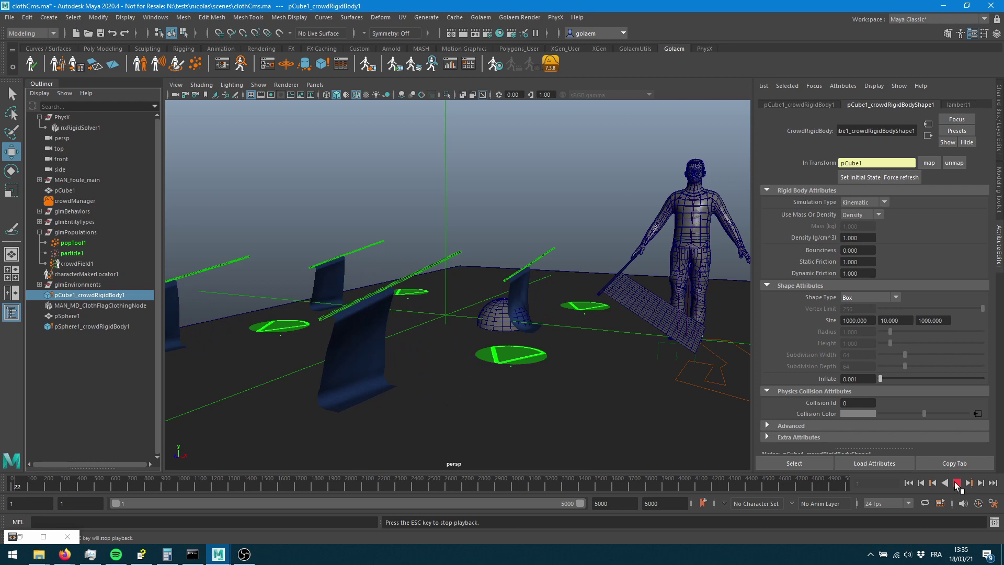
pyautogui.click(956, 483)
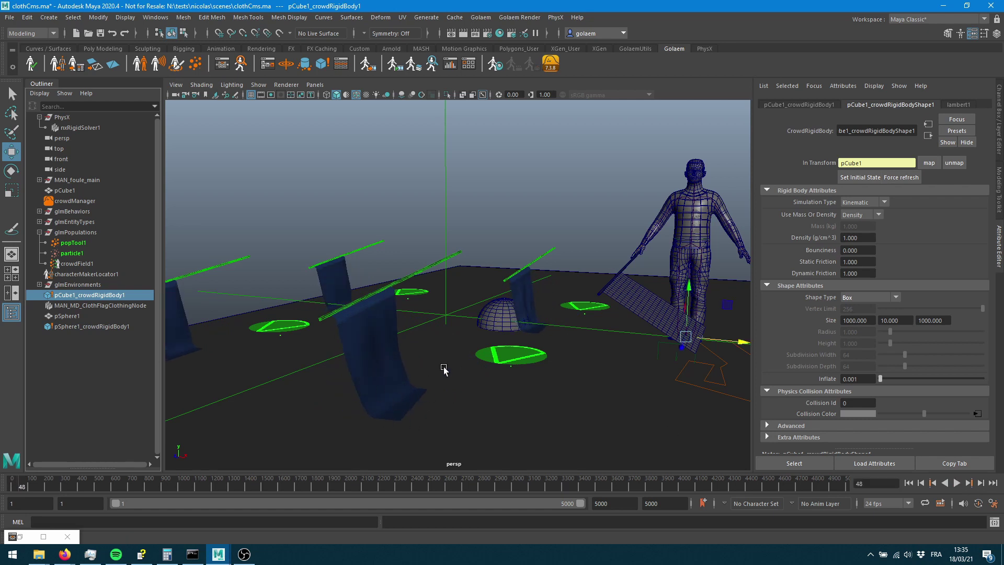
pyautogui.keyDown('alt'); pyautogui.moveTo(348, 378); pyautogui.dragTo(438, 306); pyautogui.keyUp('alt')
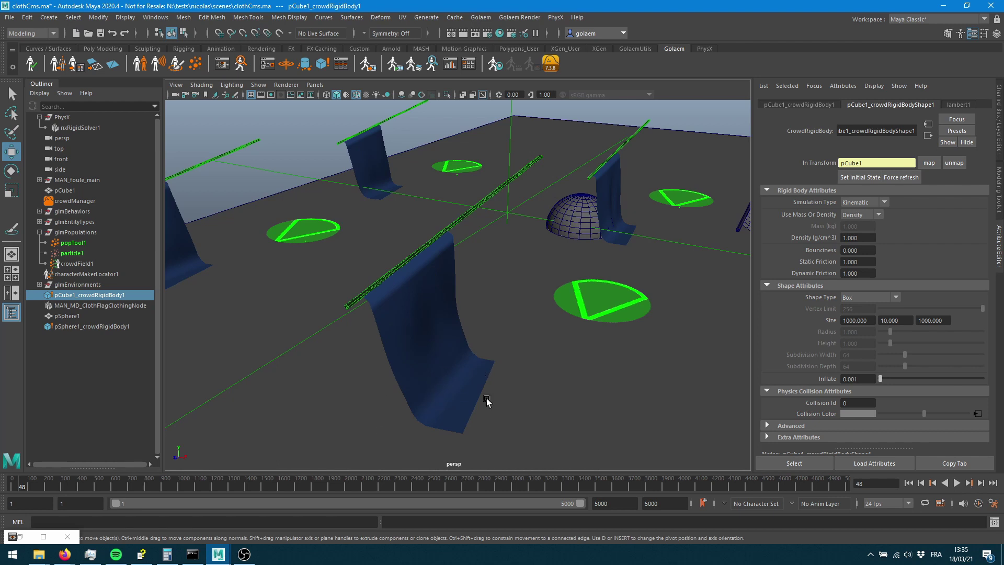
pyautogui.keyDown('alt'); pyautogui.moveTo(432, 359); pyautogui.dragTo(417, 309); pyautogui.keyUp('alt')
pyautogui.keyDown('alt'); pyautogui.moveTo(493, 322); pyautogui.dragTo(368, 366); pyautogui.keyUp('alt')
pyautogui.keyDown('alt'); pyautogui.moveTo(441, 346); pyautogui.dragTo(469, 372); pyautogui.keyUp('alt')
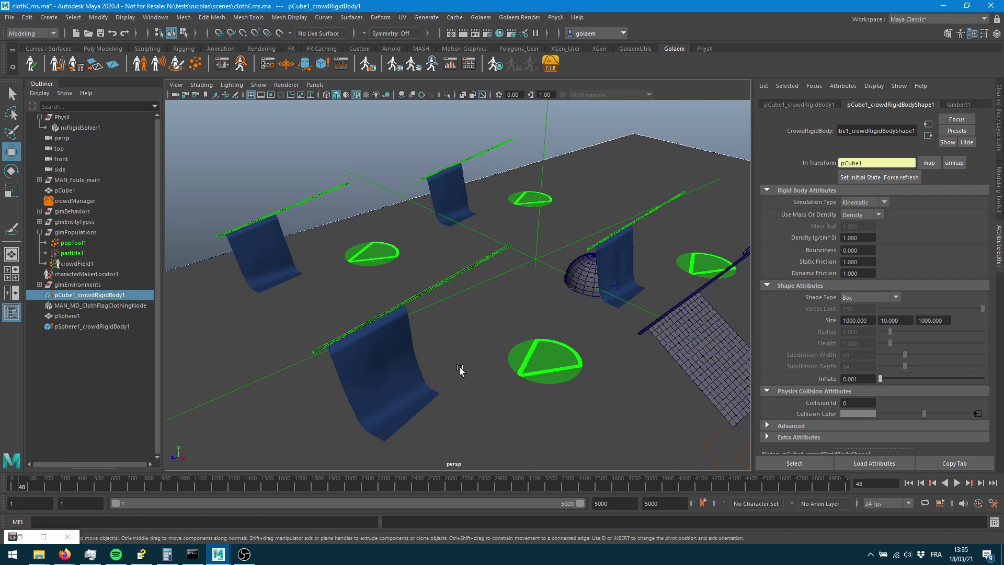
pyautogui.keyDown('alt'); pyautogui.moveTo(607, 222); pyautogui.dragTo(255, 277, button='middle'); pyautogui.keyUp('alt')
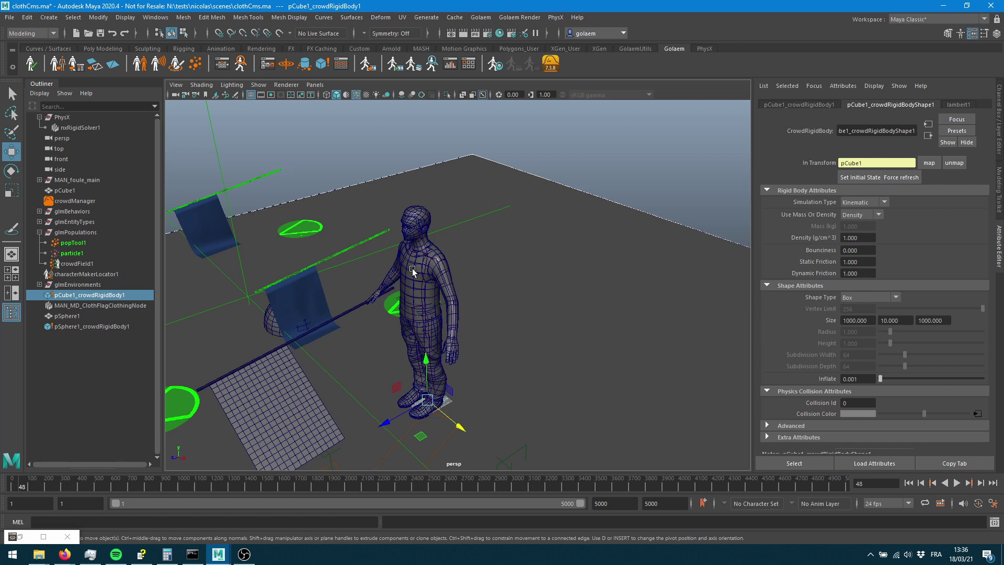
pyautogui.keyDown('alt'); pyautogui.moveTo(302, 286); pyautogui.dragTo(515, 228); pyautogui.keyUp('alt')
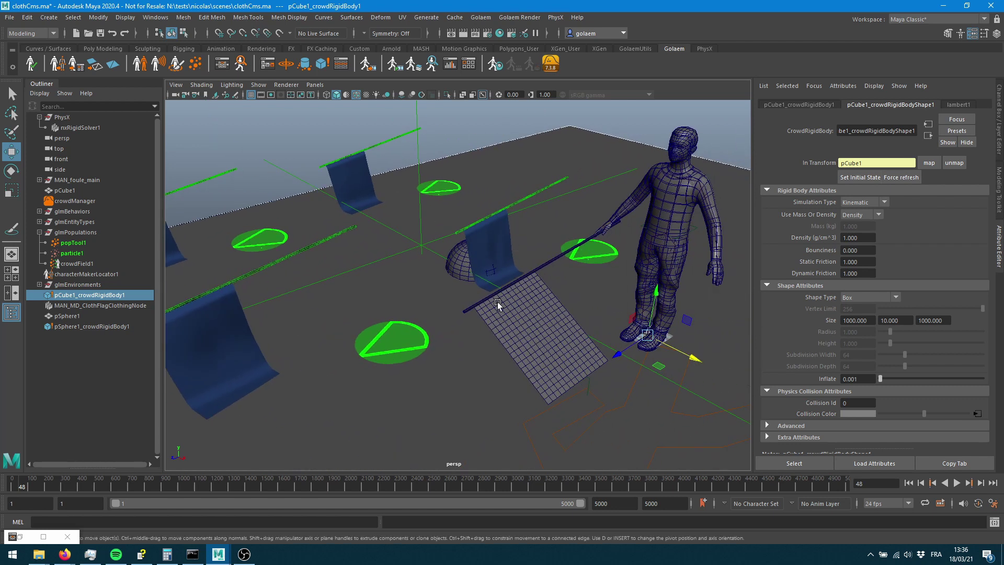